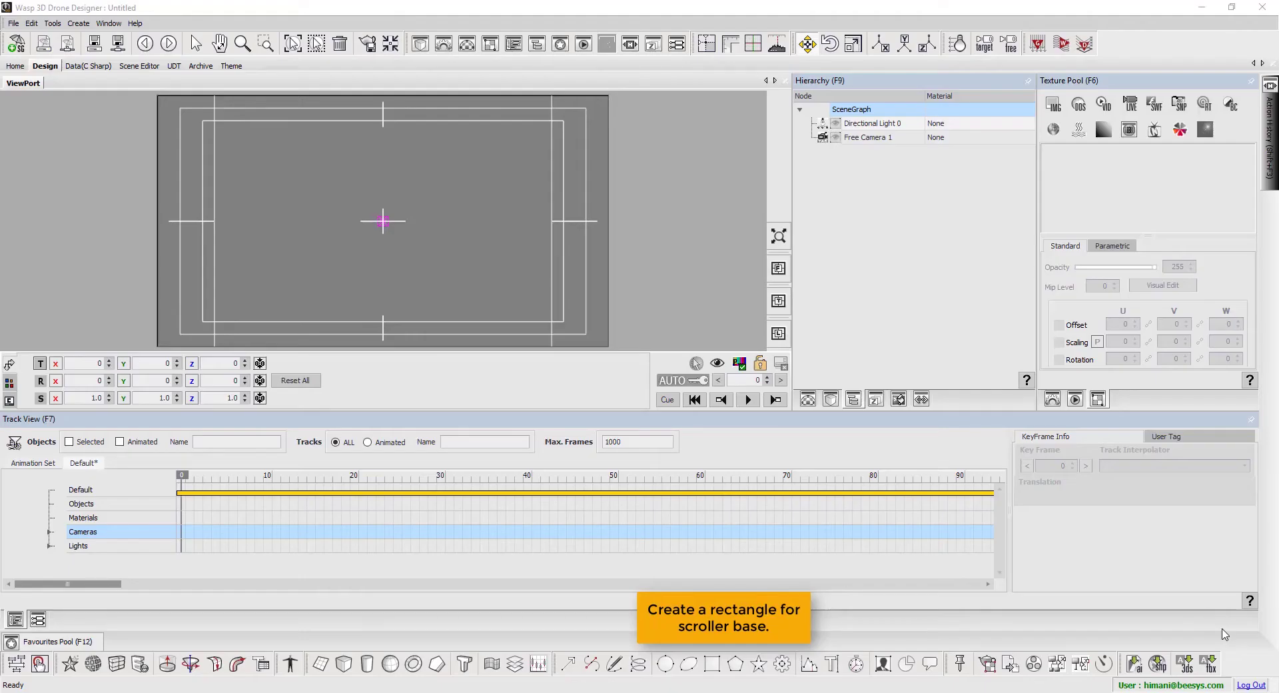
# - Add a 1040 × 30 rectangle and move it down to about Y -244
pyautogui.click(713, 663)
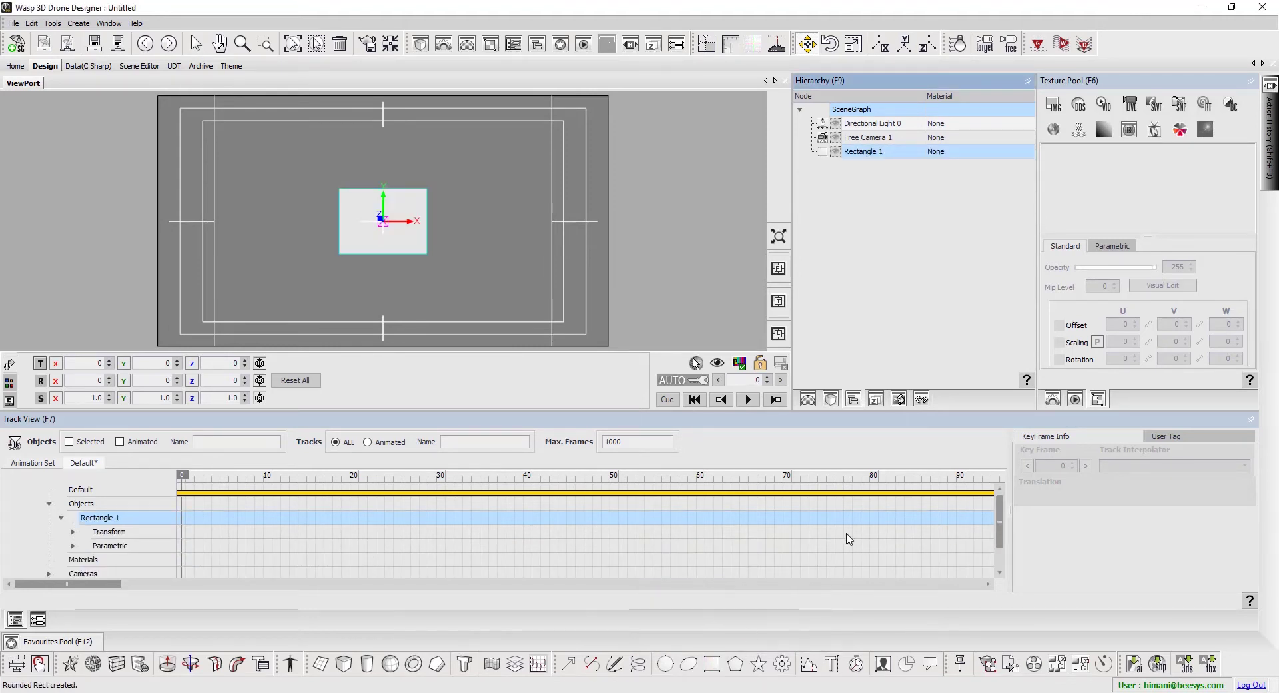
pyautogui.click(1052, 399)
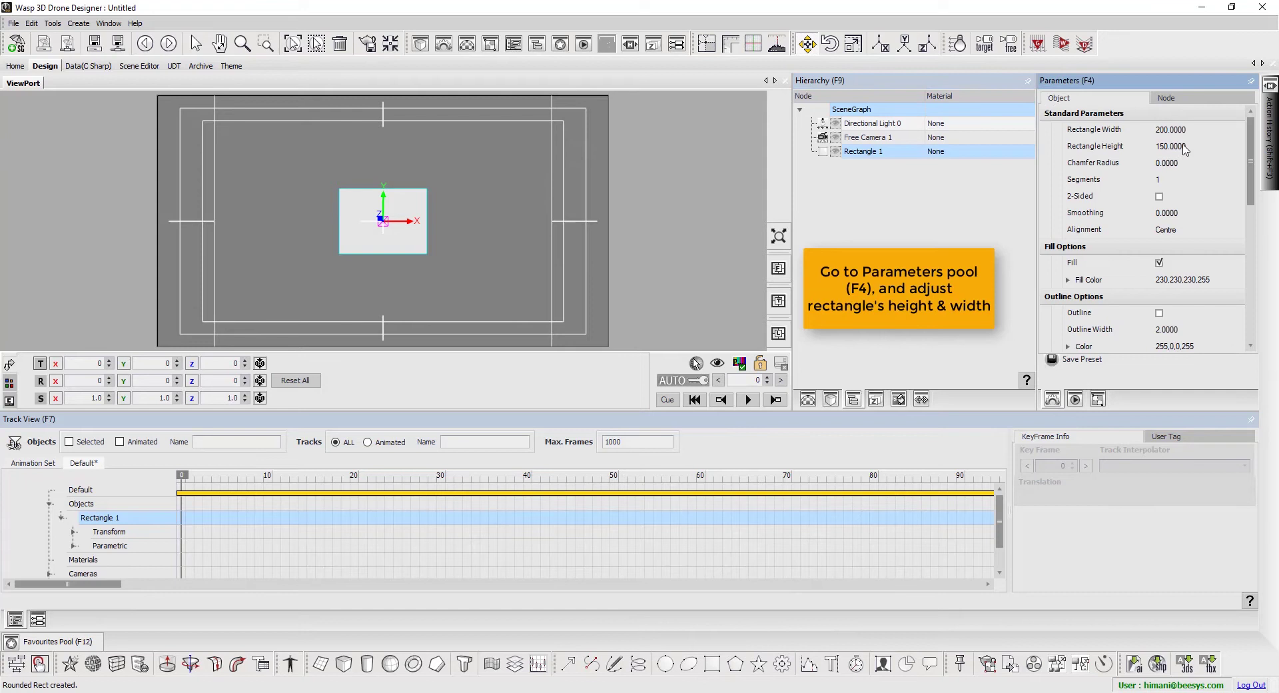
pyautogui.click(1121, 146)
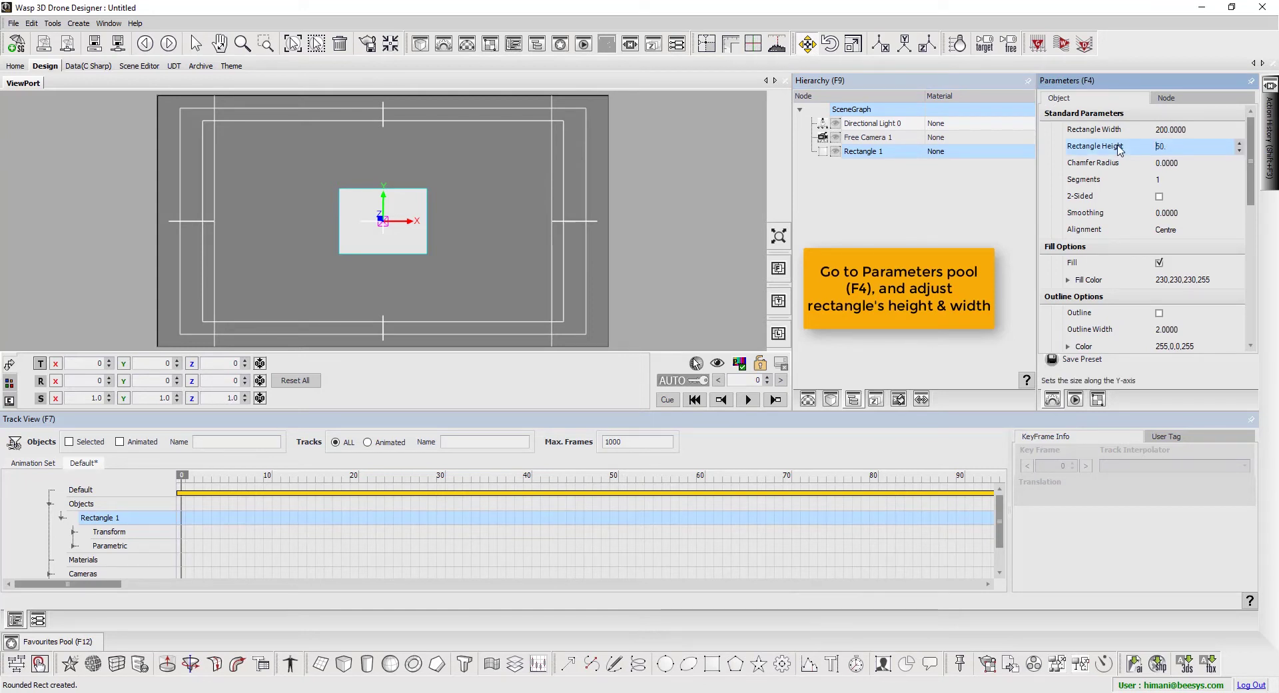
pyautogui.press('Delete')
pyautogui.write('3')
pyautogui.press('Return')
pyautogui.click(1119, 138)
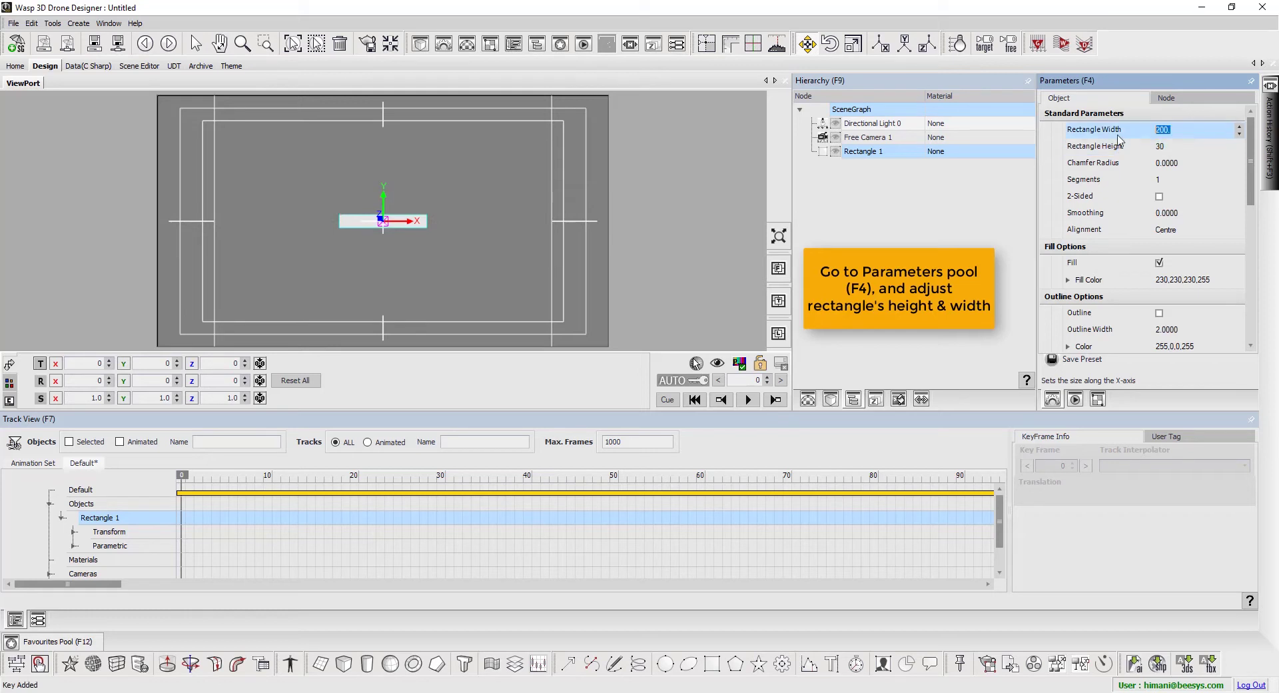
pyautogui.write('1040')
pyautogui.press('Return')
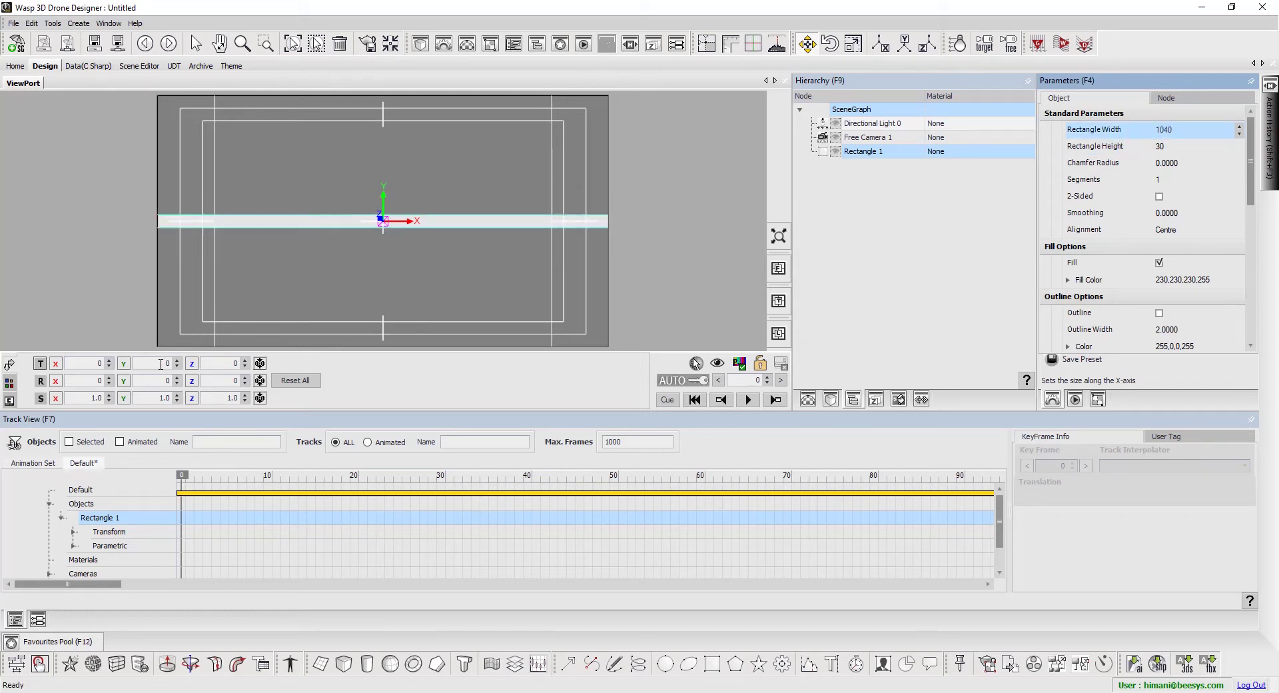
pyautogui.moveTo(160, 364); pyautogui.dragTo(1, 490)
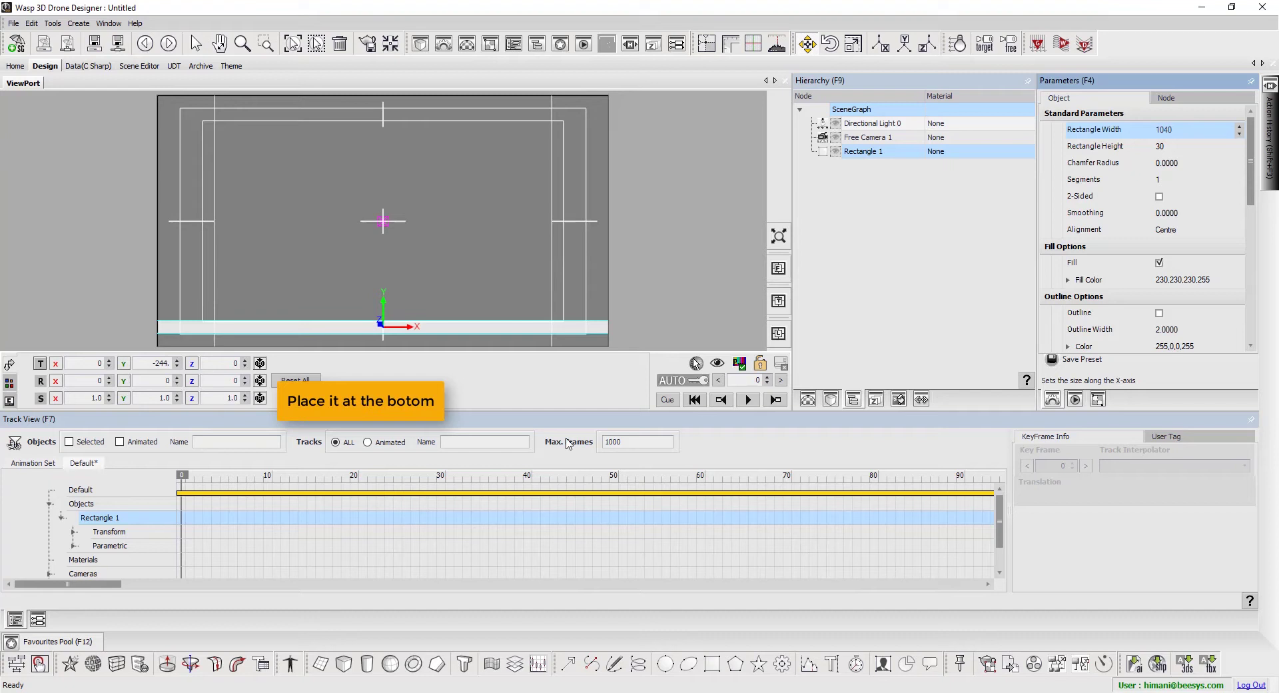
# - Add Scroller 1, ScrollGroup 1 and Text3D 1 from the bottom toolbar
pyautogui.click(1075, 672)
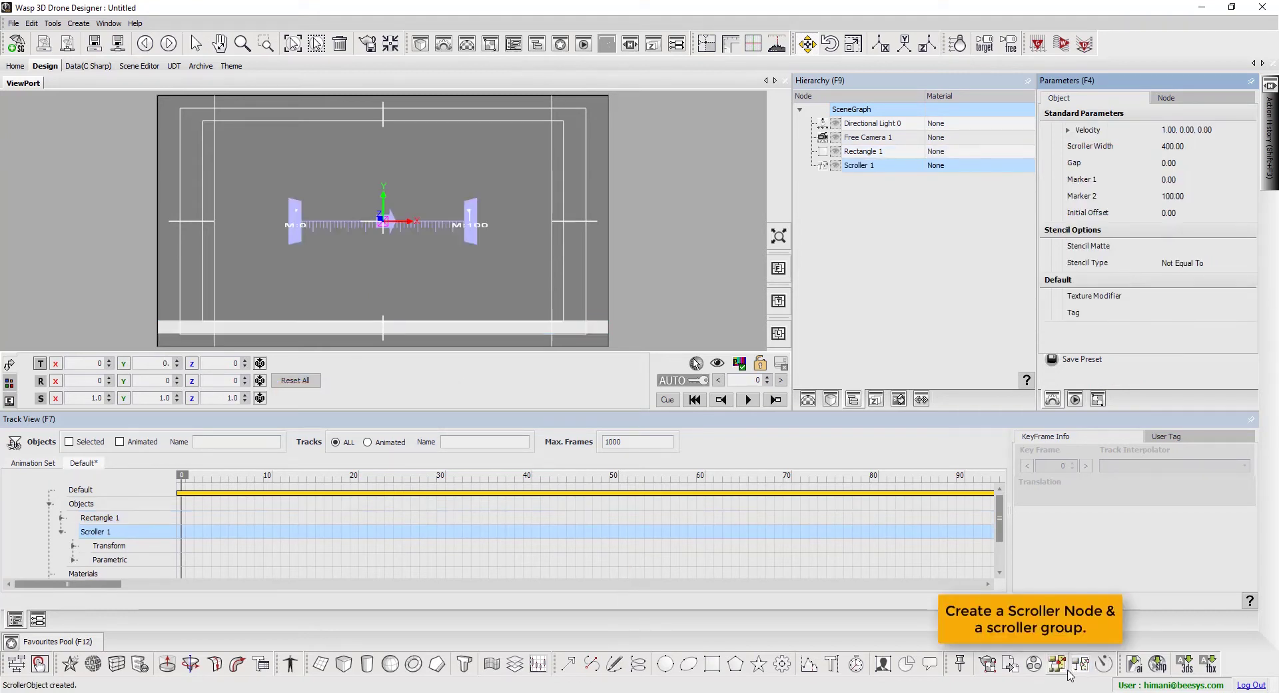
pyautogui.click(1056, 666)
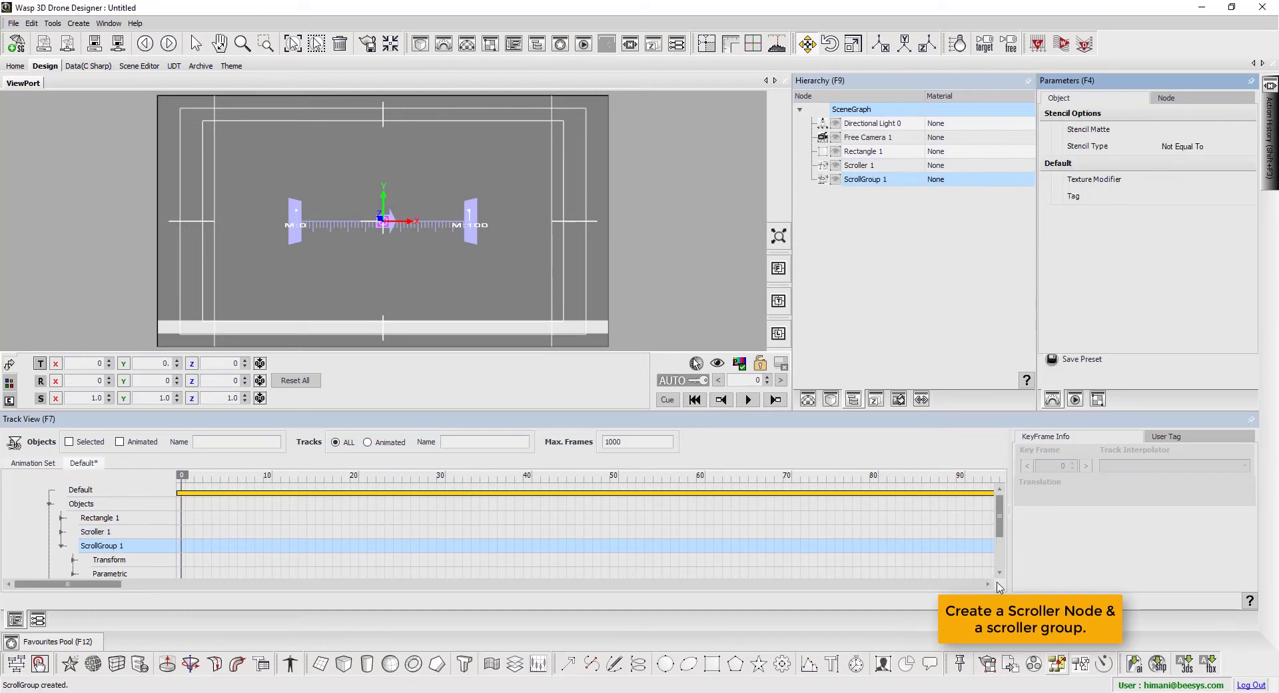
pyautogui.click(466, 664)
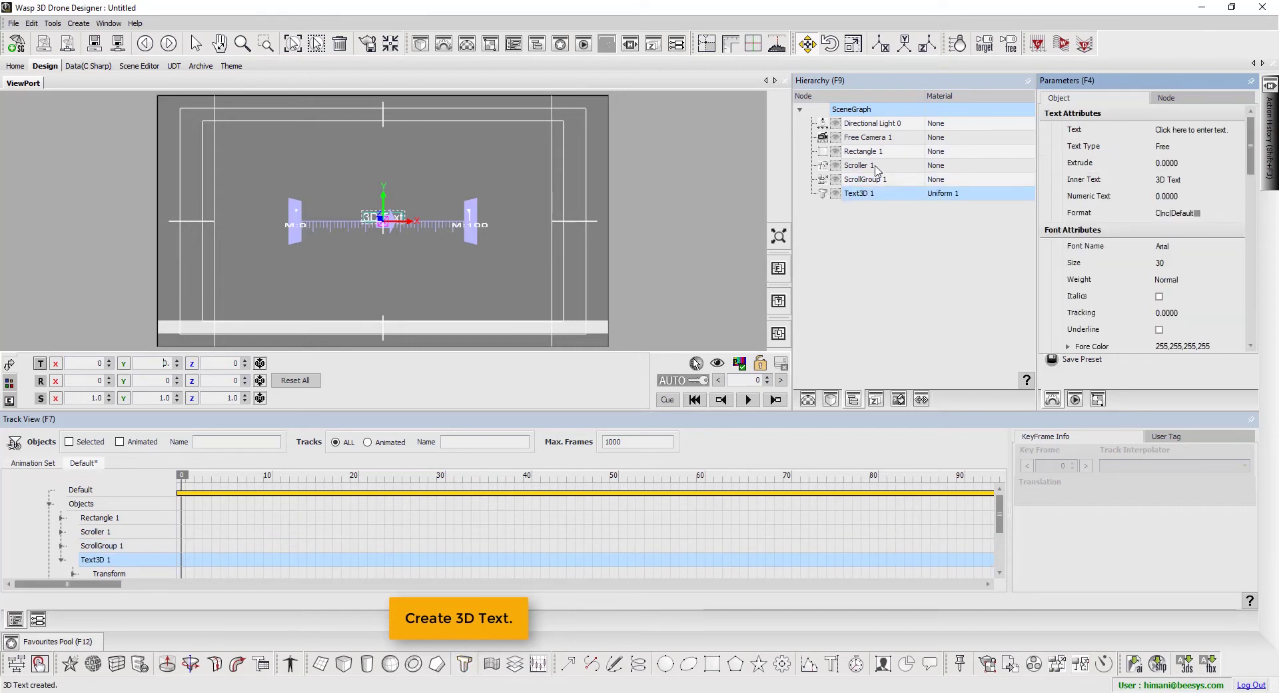
# - Nest Text3D 1 inside ScrollGroup 1 and rename it Txt_News
pyautogui.moveTo(866, 194); pyautogui.dragTo(887, 172)
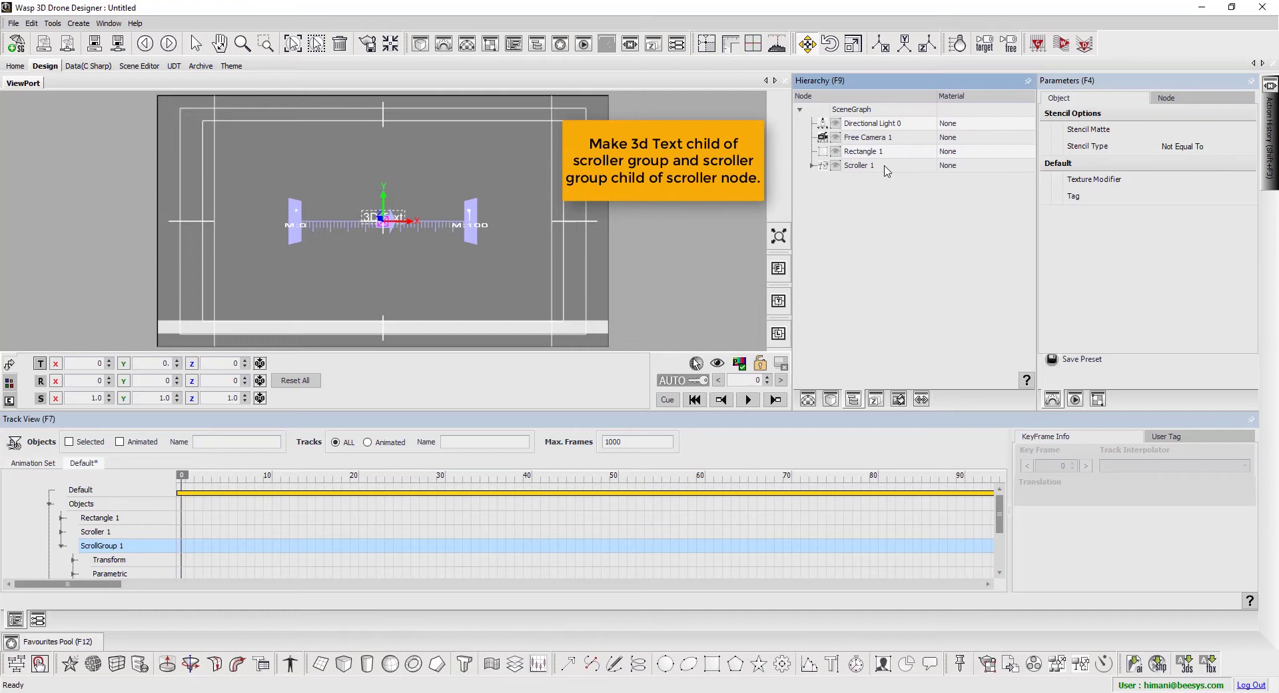
pyautogui.click(886, 168)
pyautogui.click(888, 179)
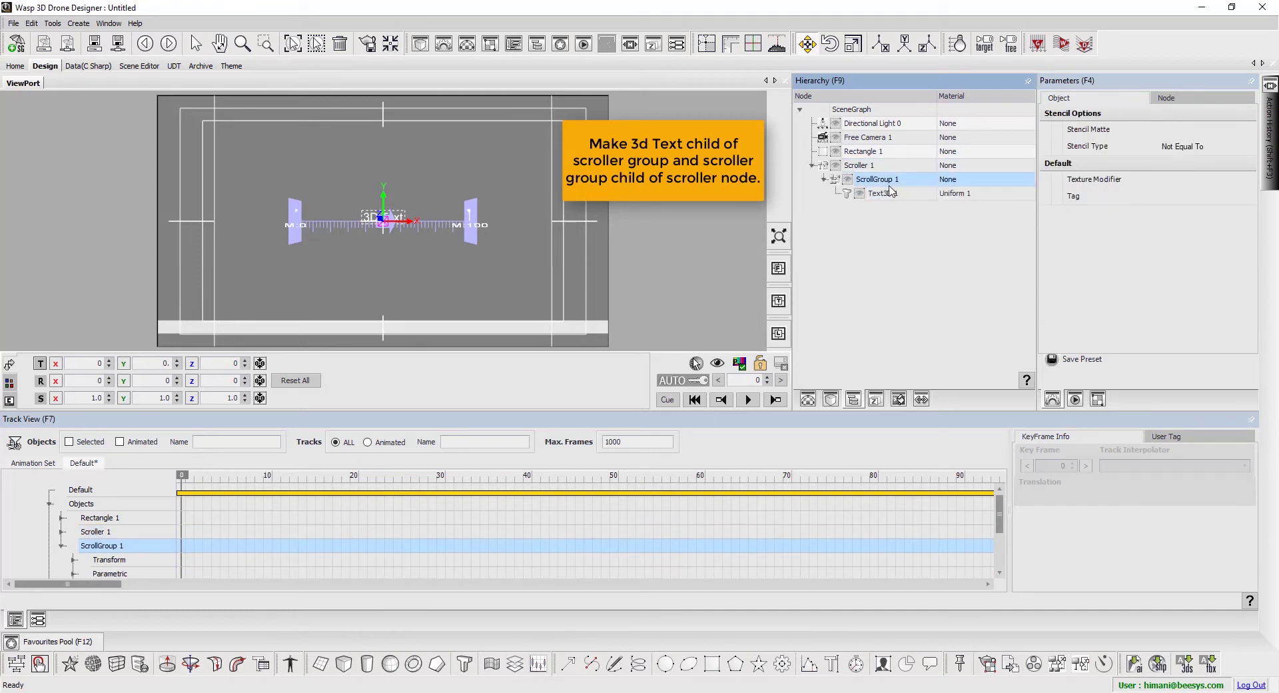
pyautogui.doubleClick(882, 192)
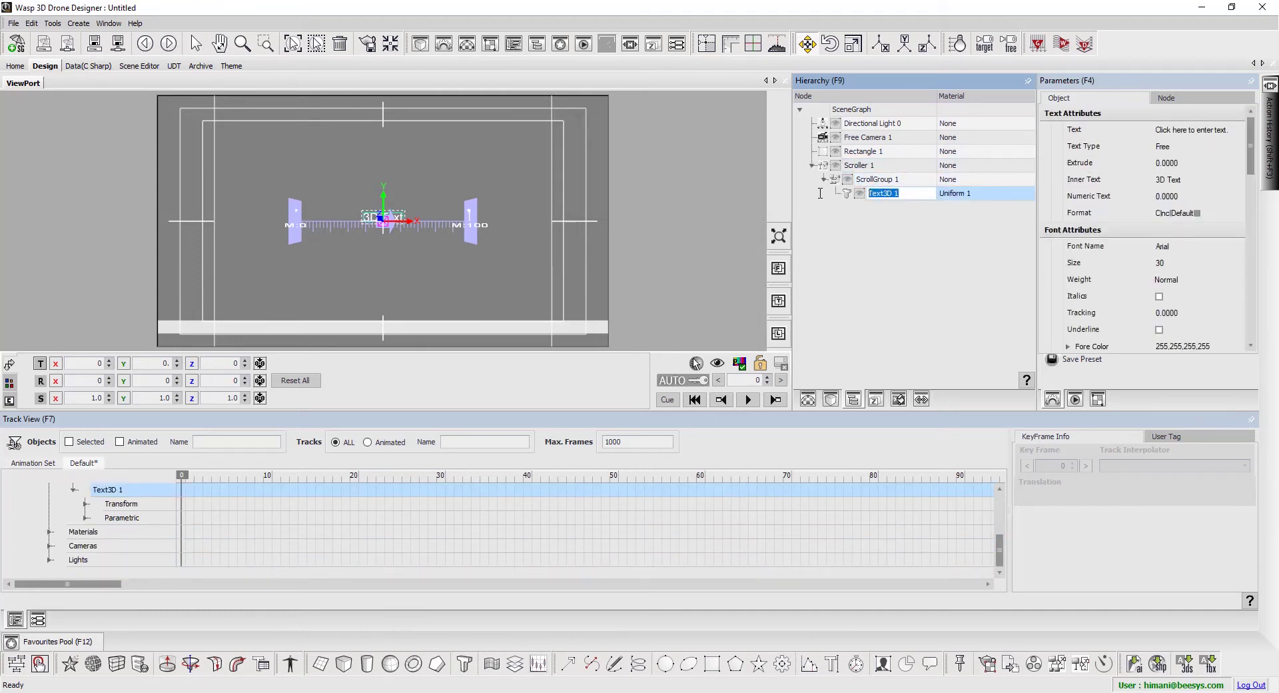
pyautogui.write('t')
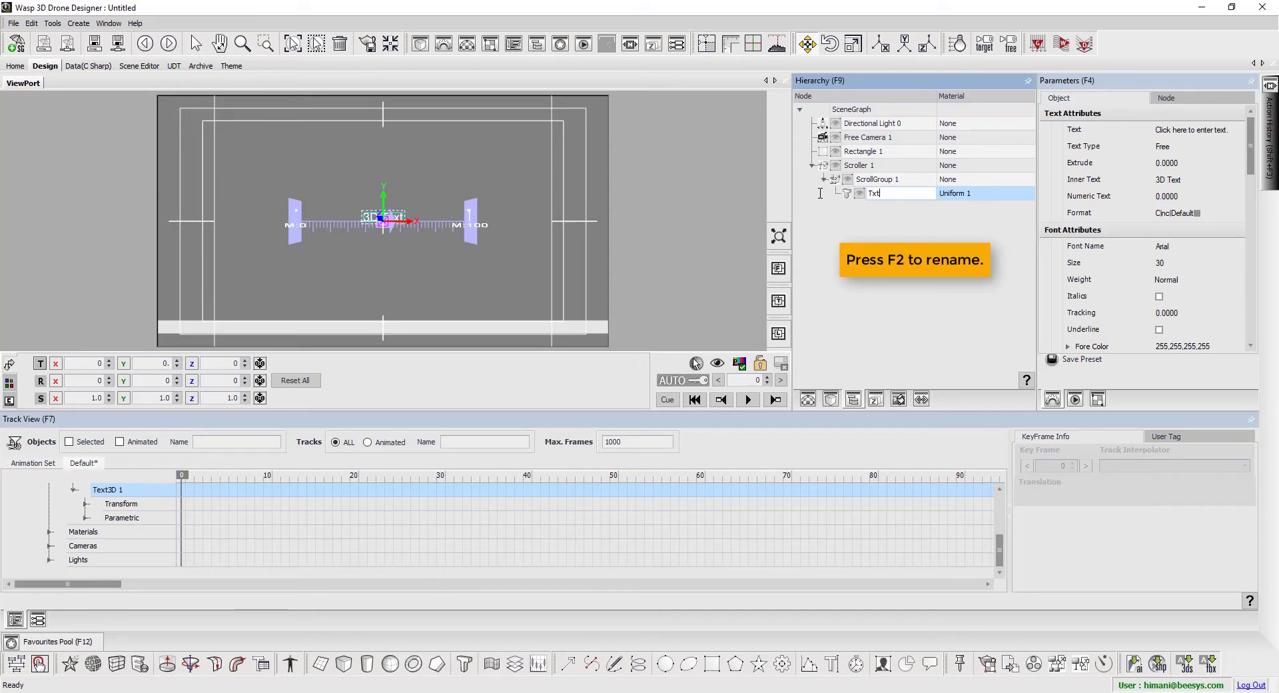
pyautogui.write('xt_News')
pyautogui.press('Return')
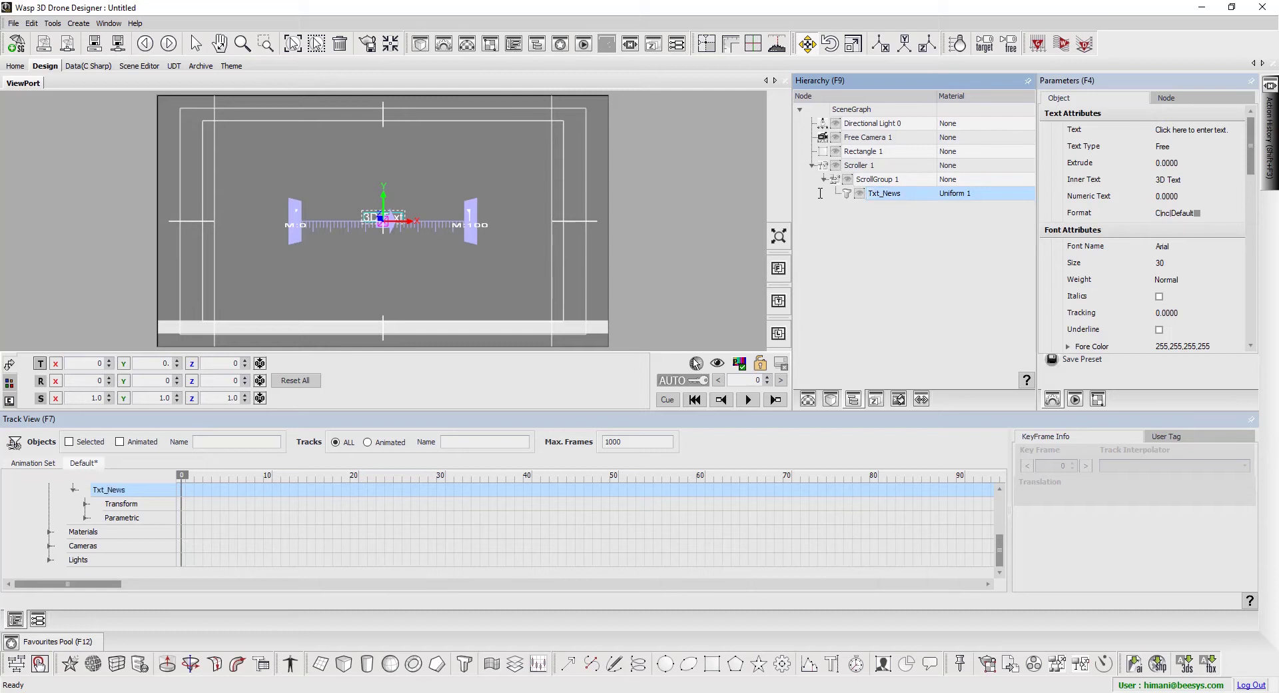
# - Widen Scroller 1 to 1020 across the frame
pyautogui.click(885, 166)
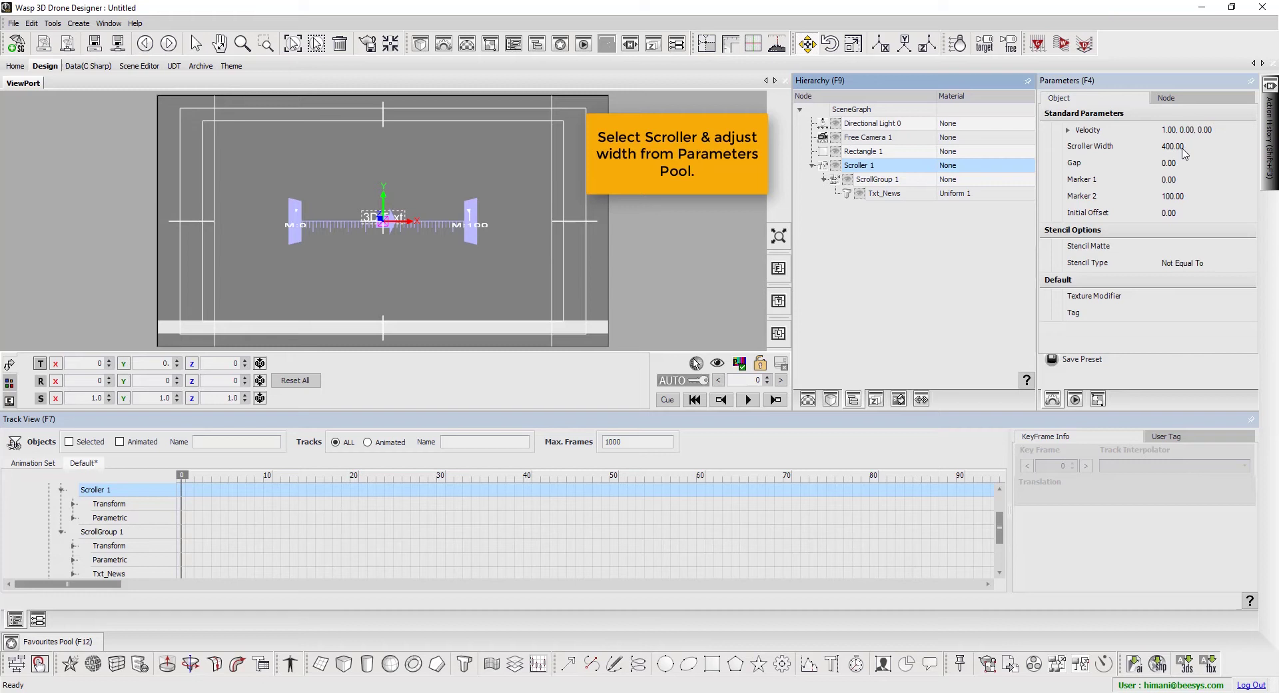
pyautogui.moveTo(1183, 149); pyautogui.dragTo(1231, 146)
pyautogui.click(919, 193)
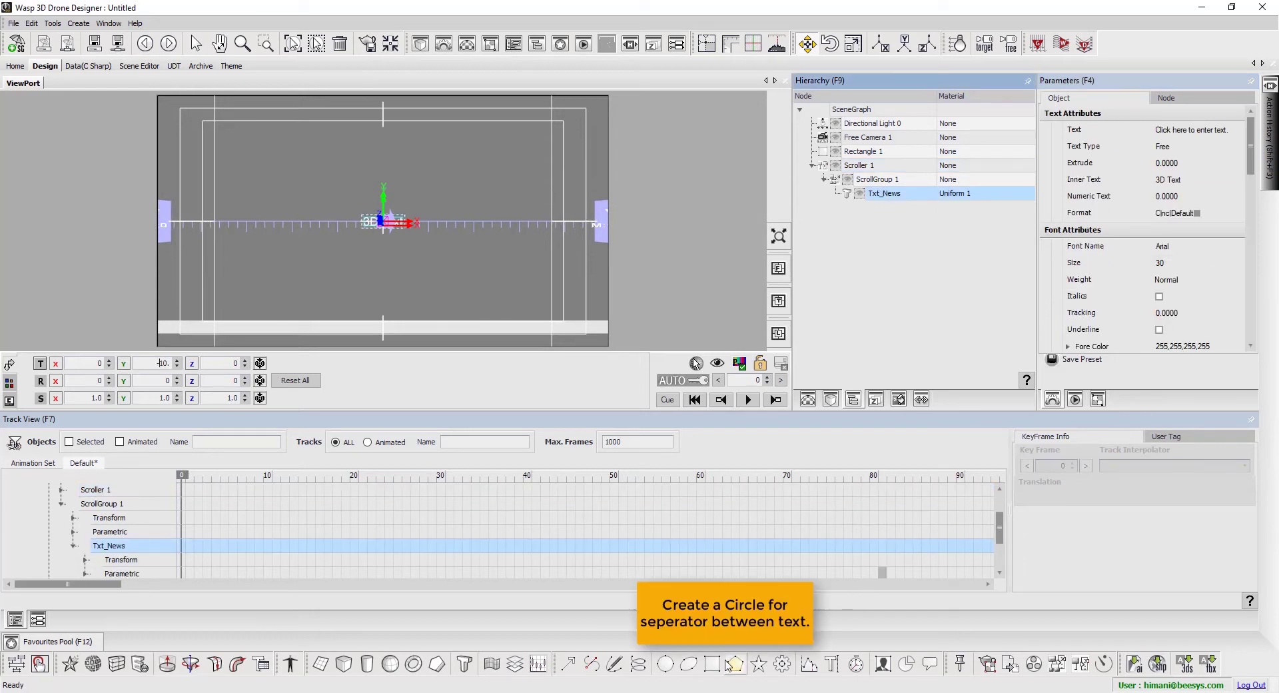
# - Add Circle 1 to ScrollGroup 1 with radius 10, shifted left to X -62
pyautogui.click(665, 663)
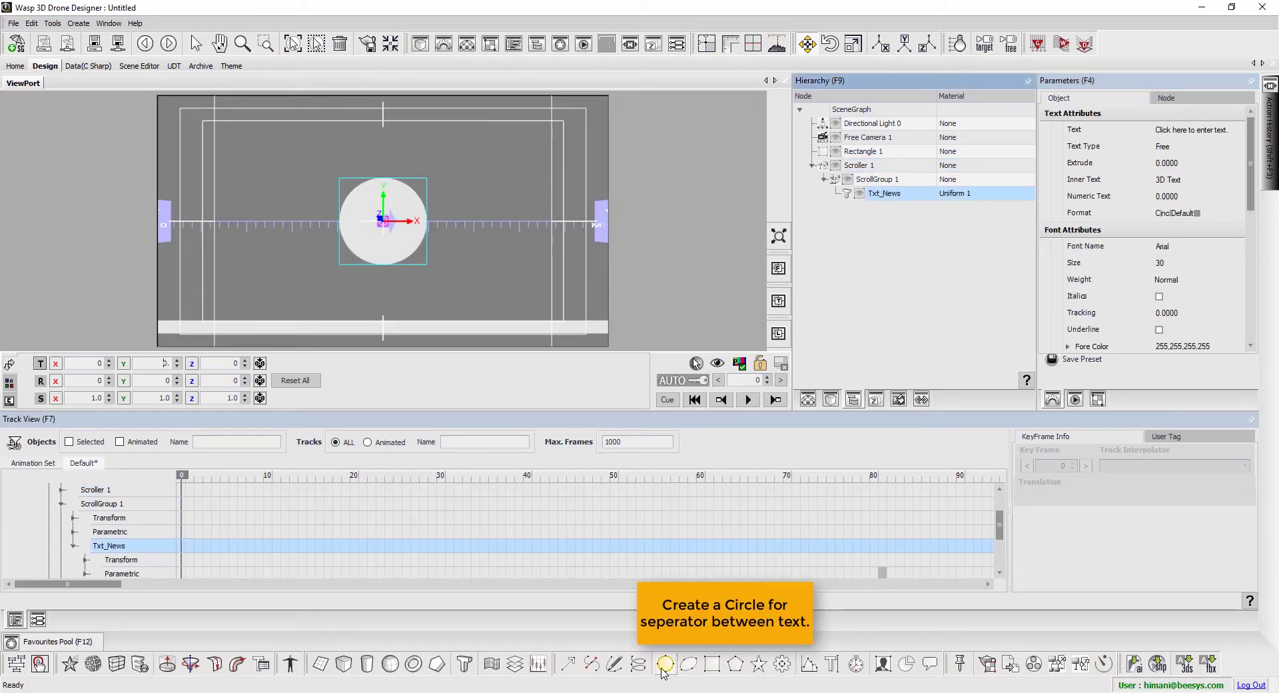
pyautogui.moveTo(863, 209); pyautogui.dragTo(886, 184)
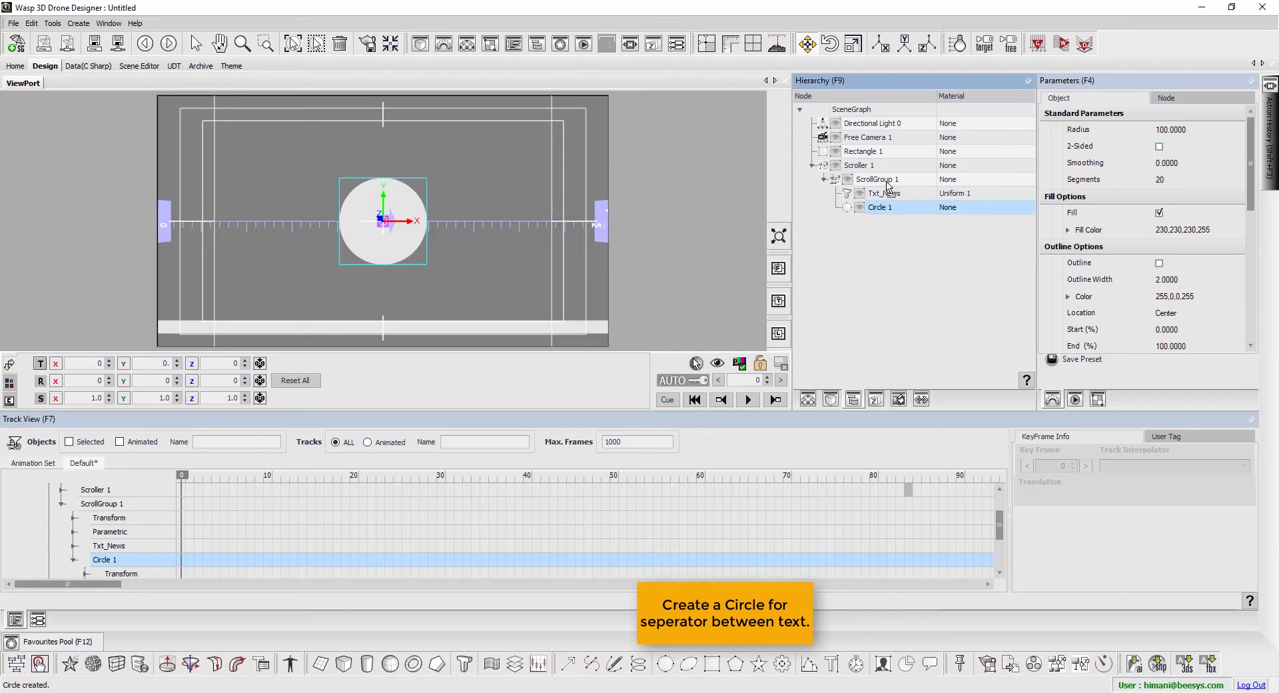
pyautogui.click(1185, 130)
pyautogui.write('20.')
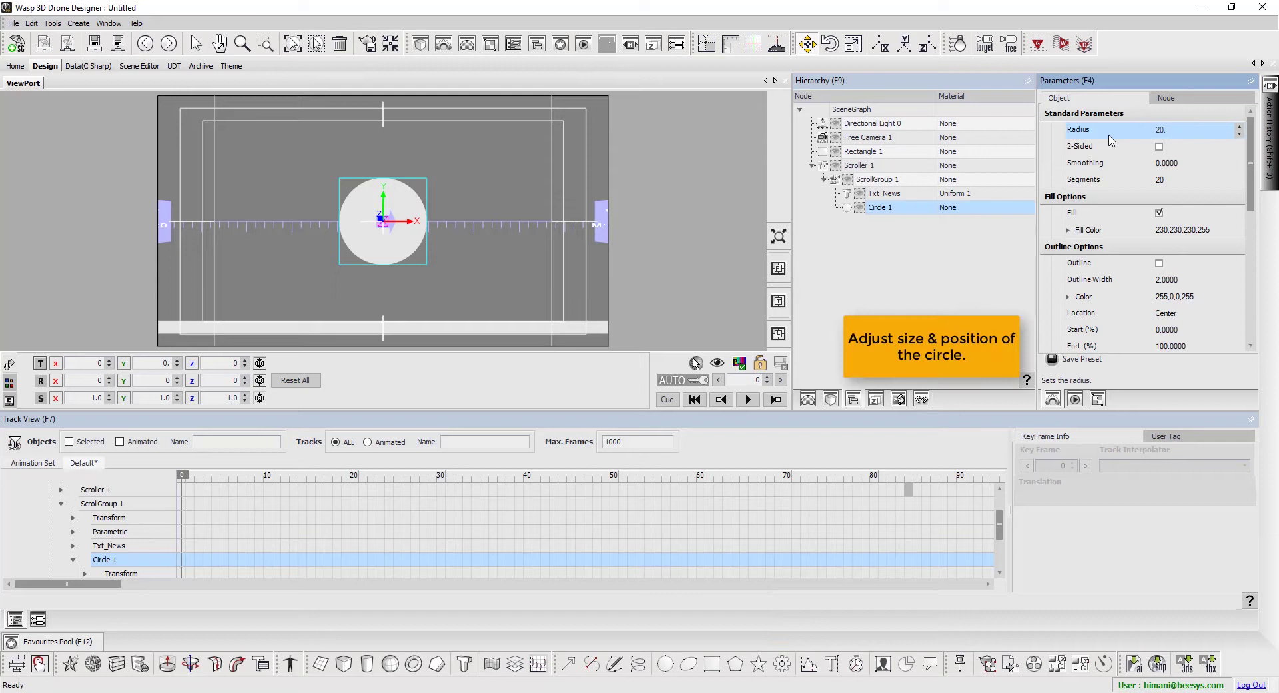
pyautogui.write('0')
pyautogui.press('Return')
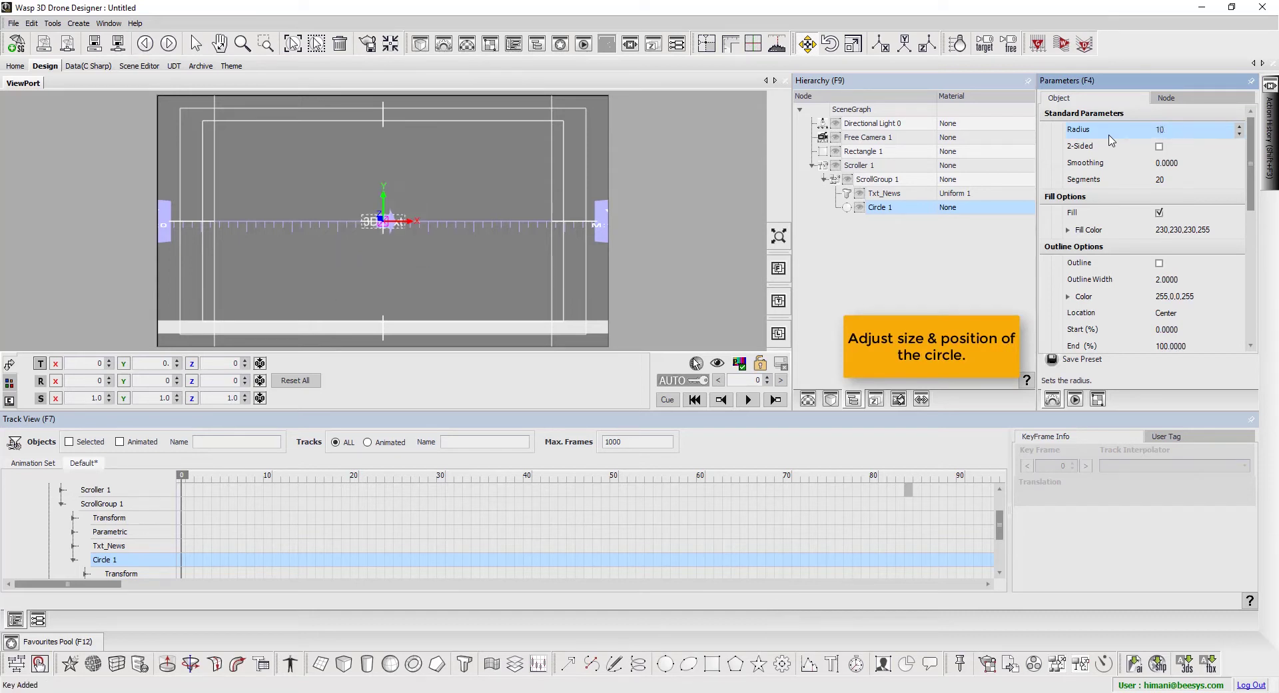
pyautogui.moveTo(75, 365); pyautogui.dragTo(103, 388)
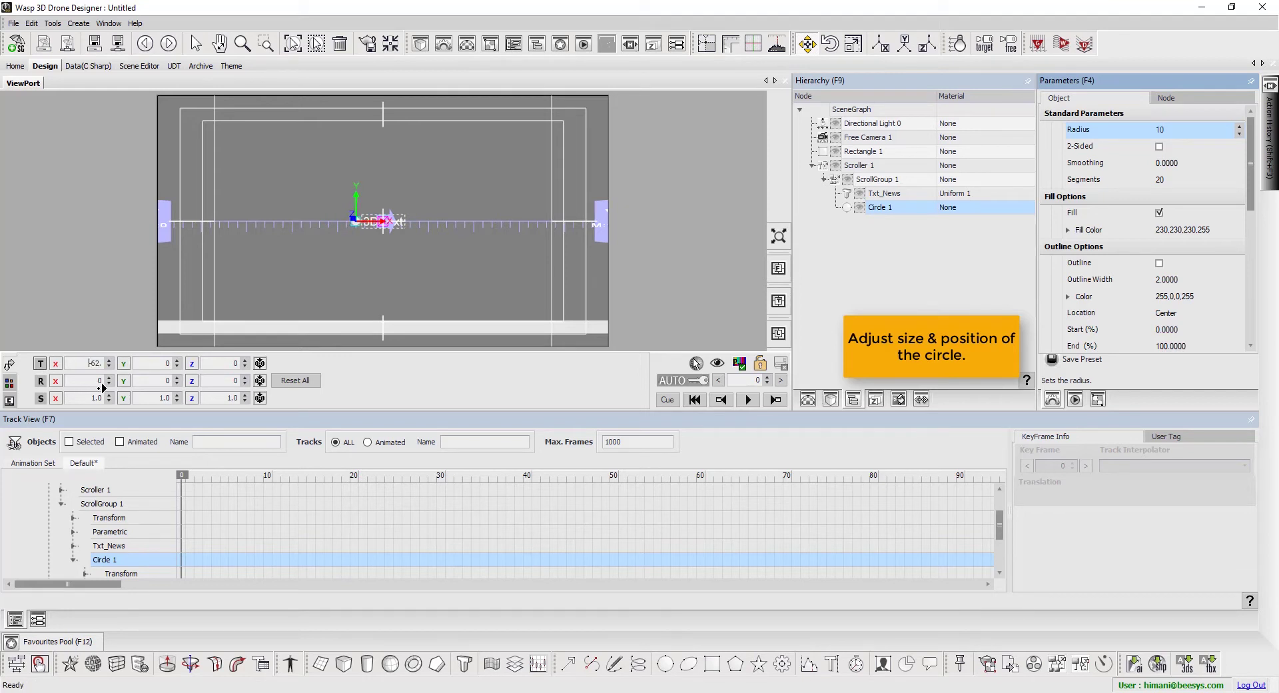
# - Fill Circle 1 with a colour from the palette
pyautogui.click(9, 382)
pyautogui.click(66, 363)
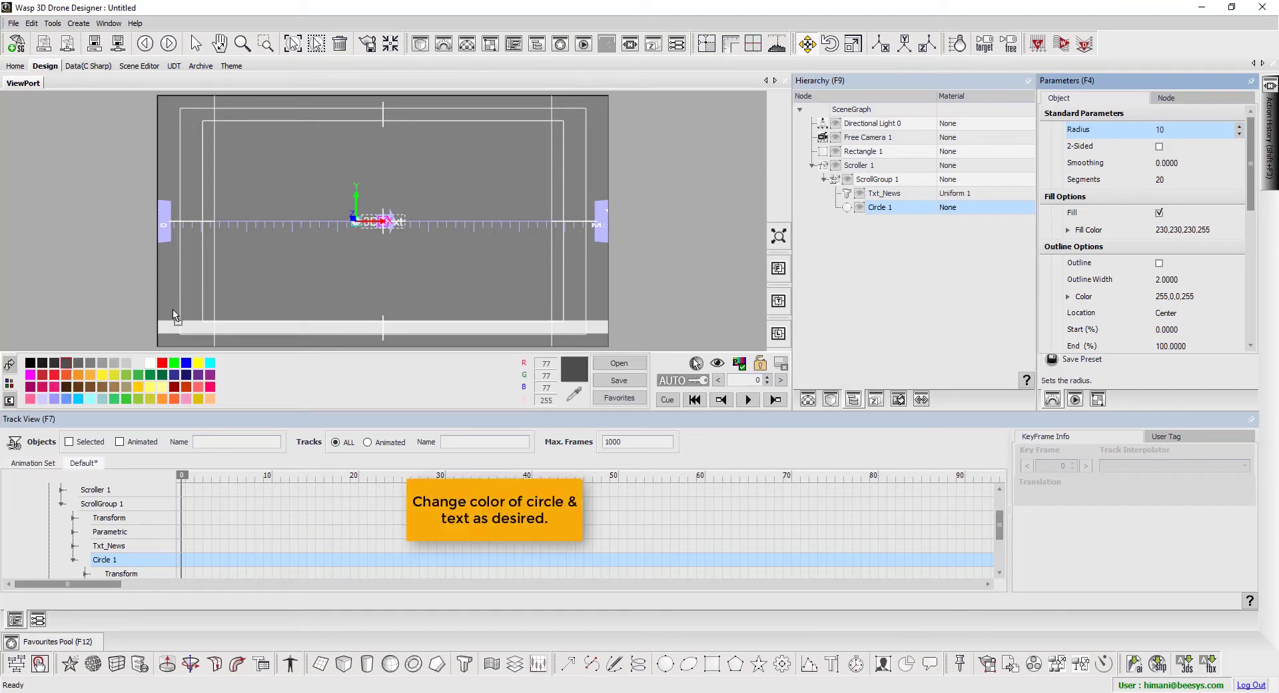
pyautogui.click(358, 228)
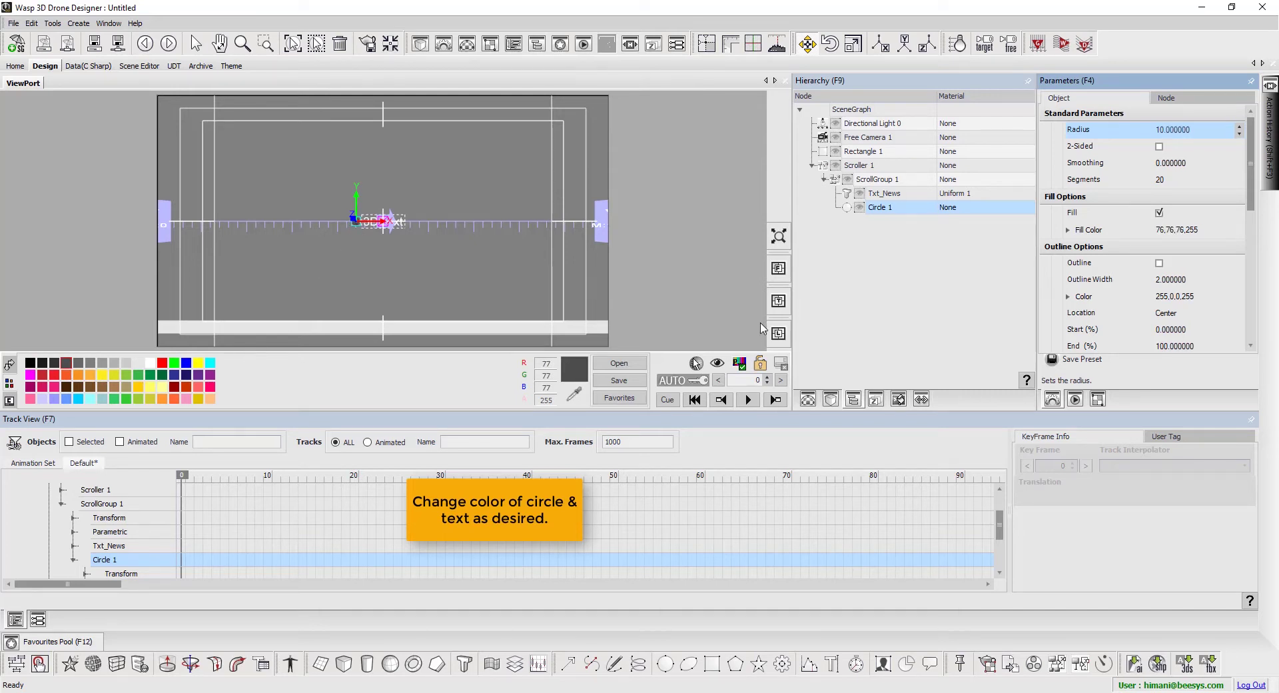
# - Set Txt_News's Material Editor diffuse to near-black and pick yellow as current colour
pyautogui.click(884, 193)
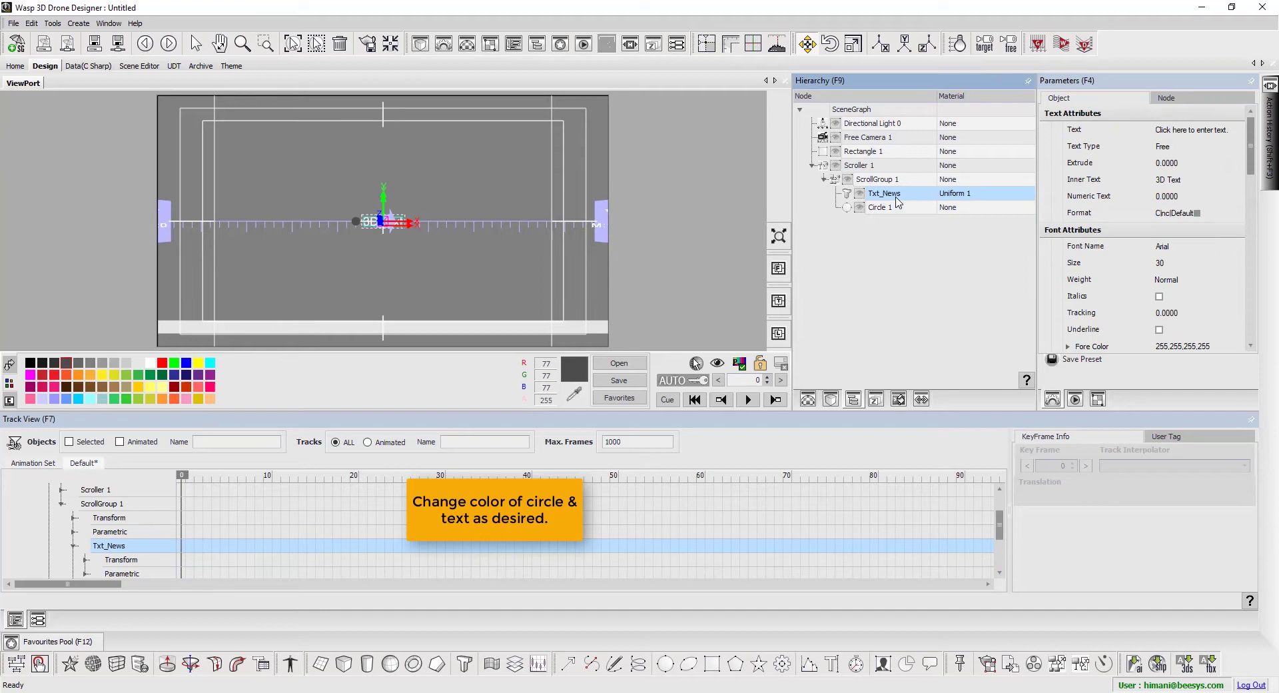
pyautogui.rightClick(896, 194)
pyautogui.click(788, 414)
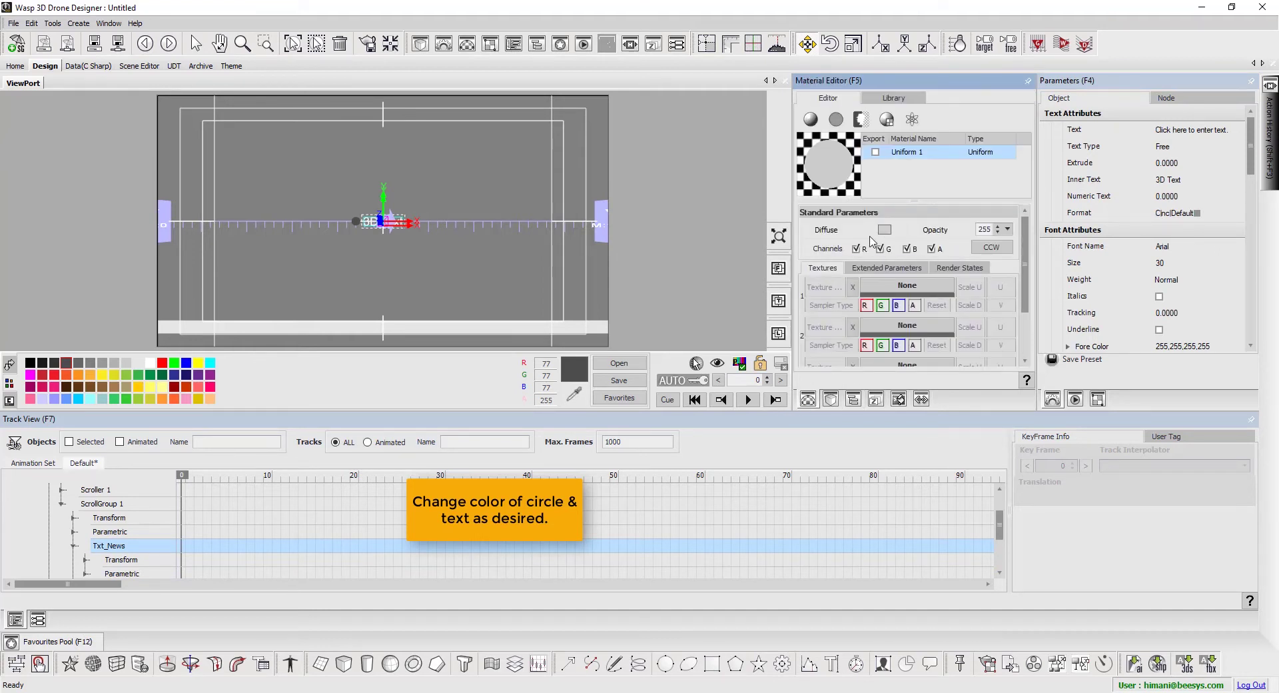
pyautogui.click(884, 230)
pyautogui.moveTo(1020, 280); pyautogui.dragTo(1013, 361)
pyautogui.click(1152, 246)
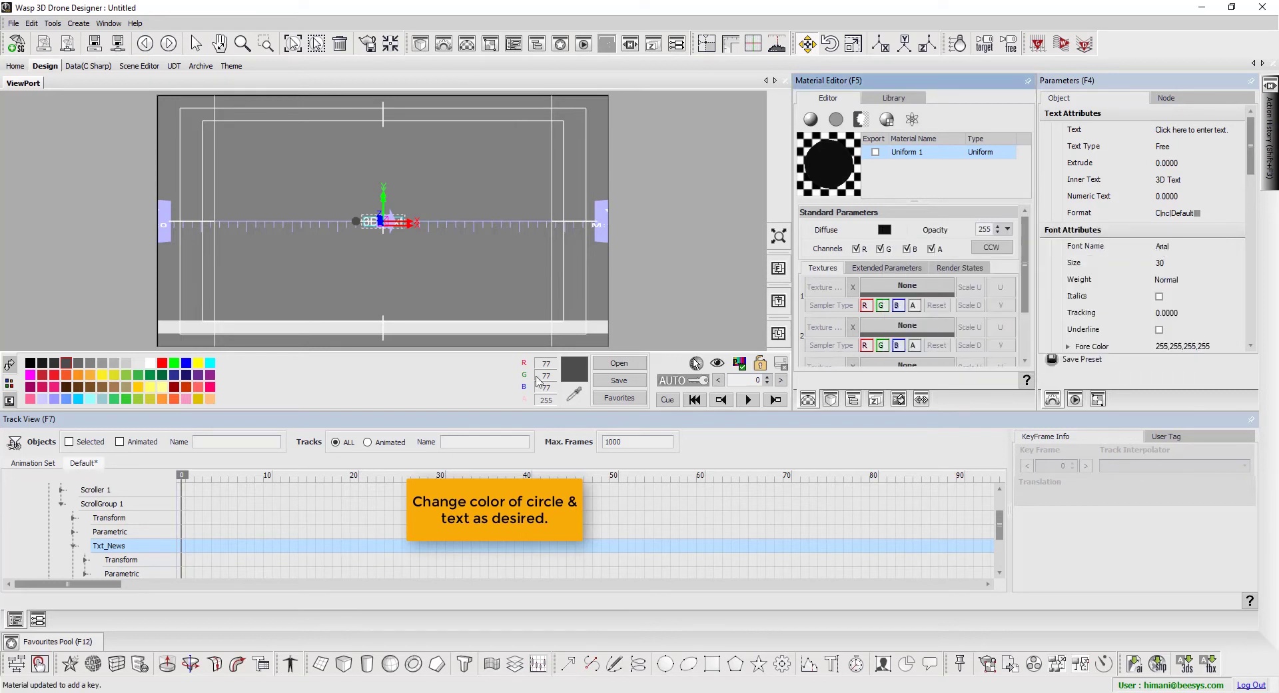
pyautogui.click(136, 388)
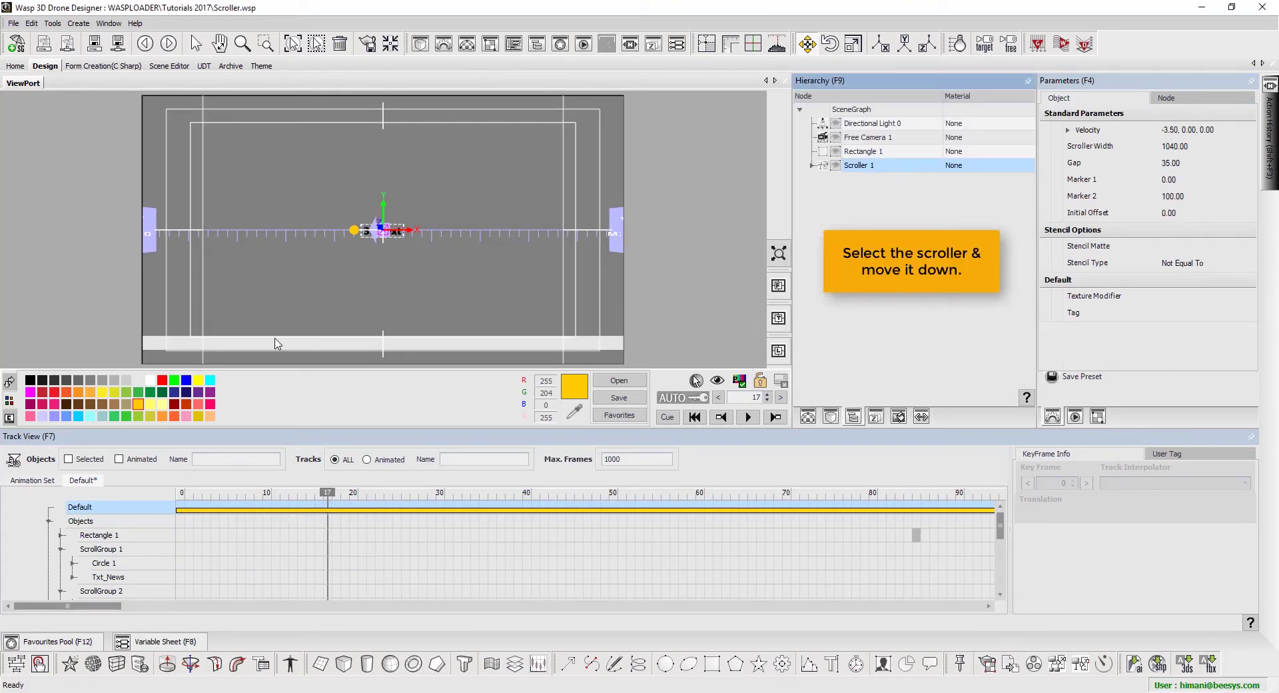
# - Drag Scroller 1 down to Y -242, in line with the bottom strip
pyautogui.click(8, 382)
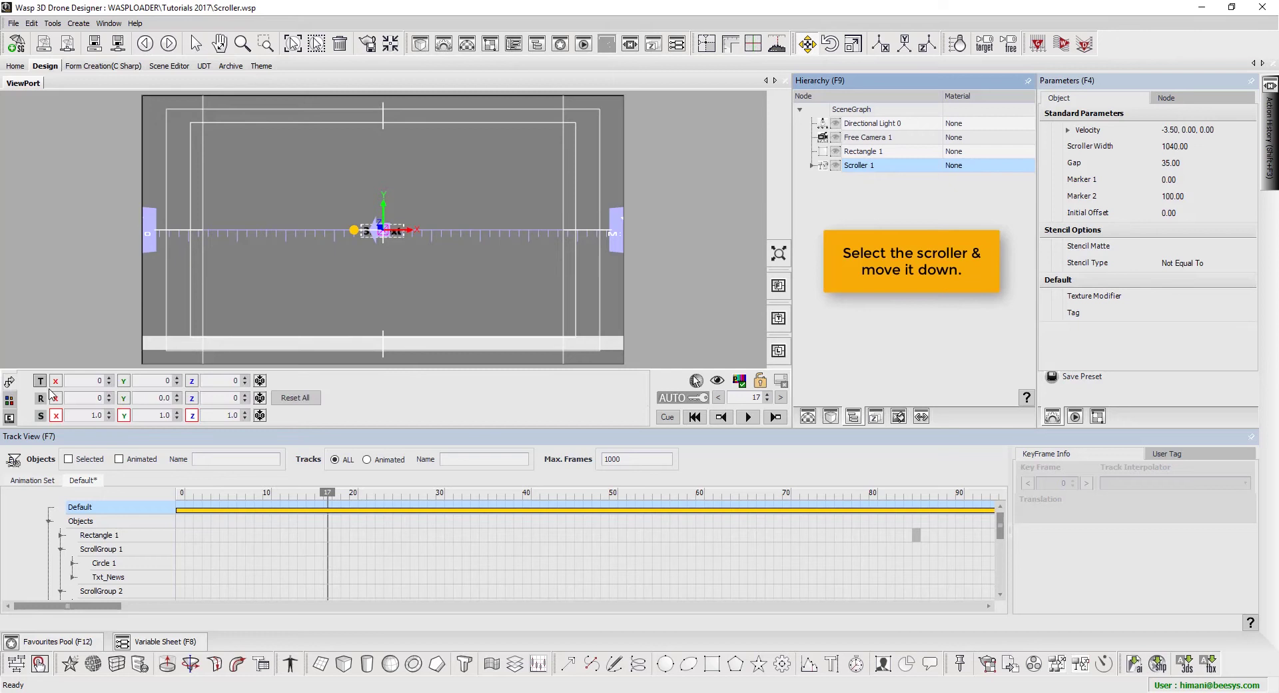
pyautogui.moveTo(162, 381); pyautogui.dragTo(95, 436)
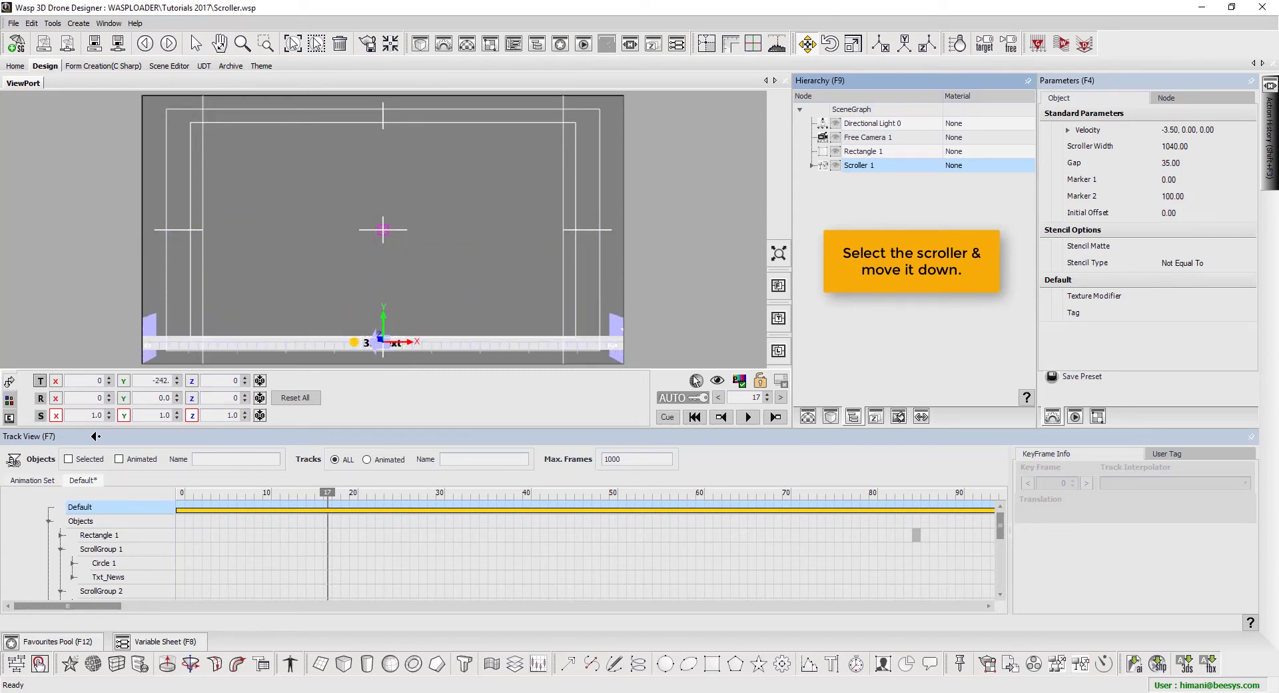
pyautogui.click(268, 496)
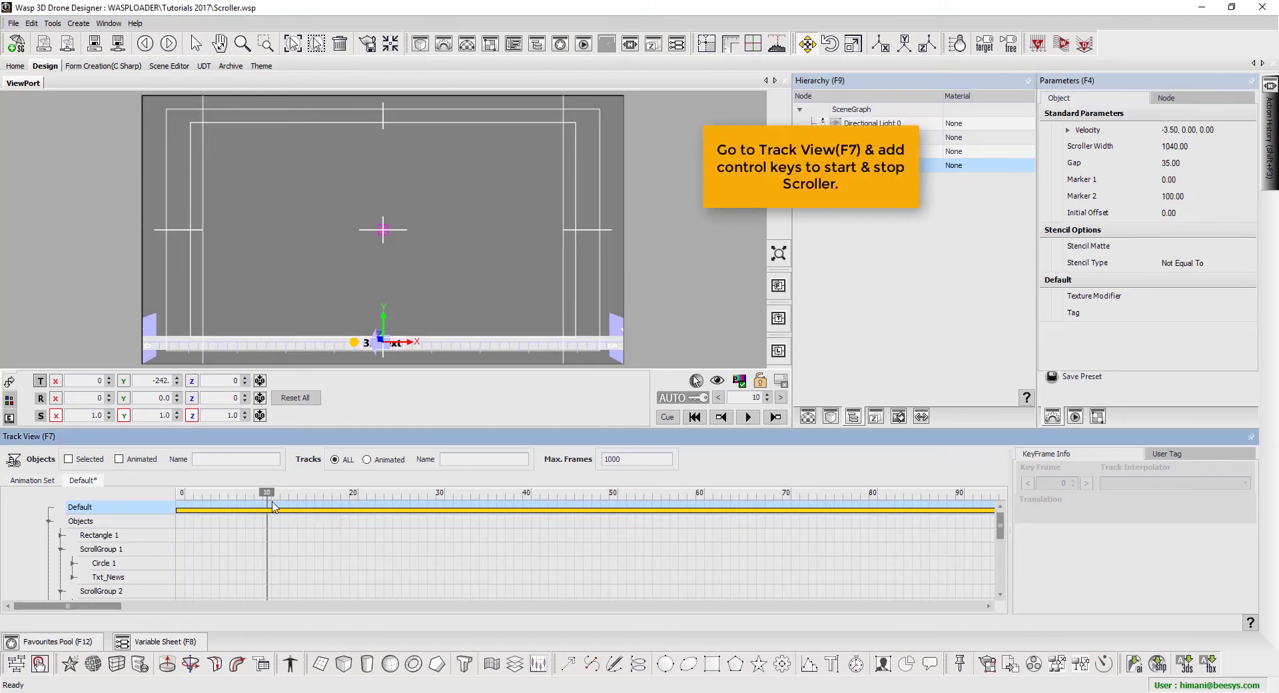
# - Add a Start Scroller action for Scroller 1 at frame 10 and a key at frame 17
pyautogui.doubleClick(270, 509)
pyautogui.write('ST')
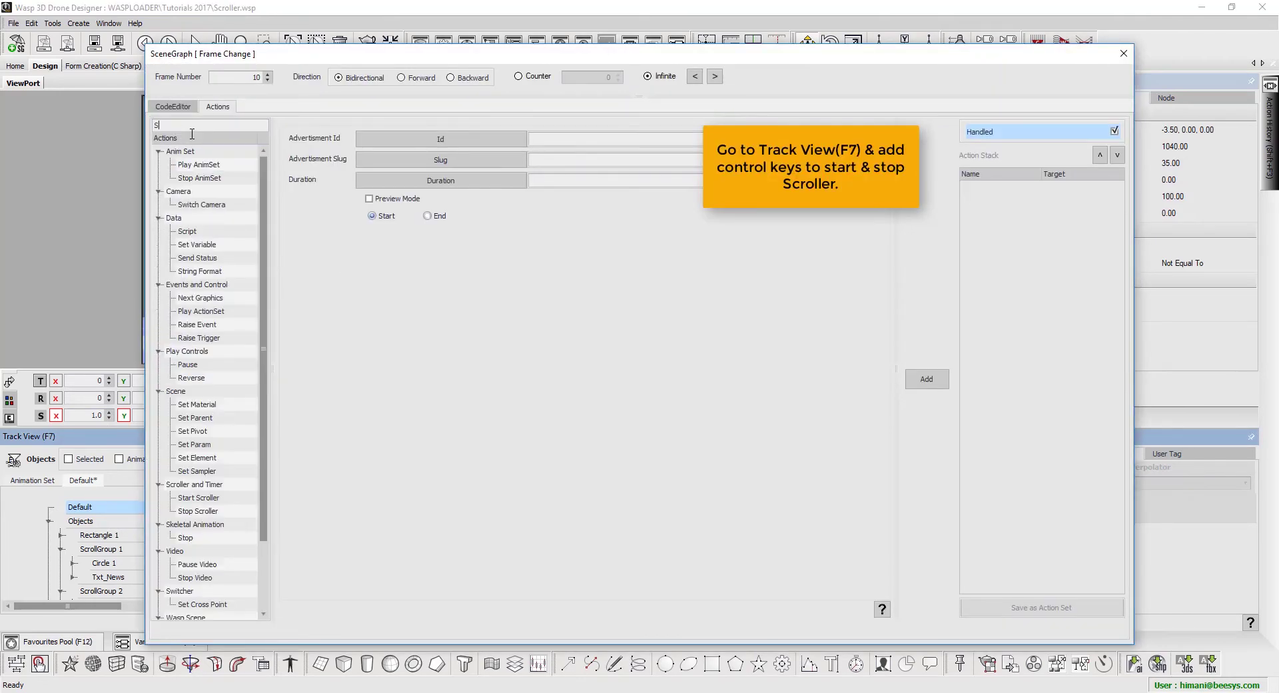
pyautogui.click(213, 234)
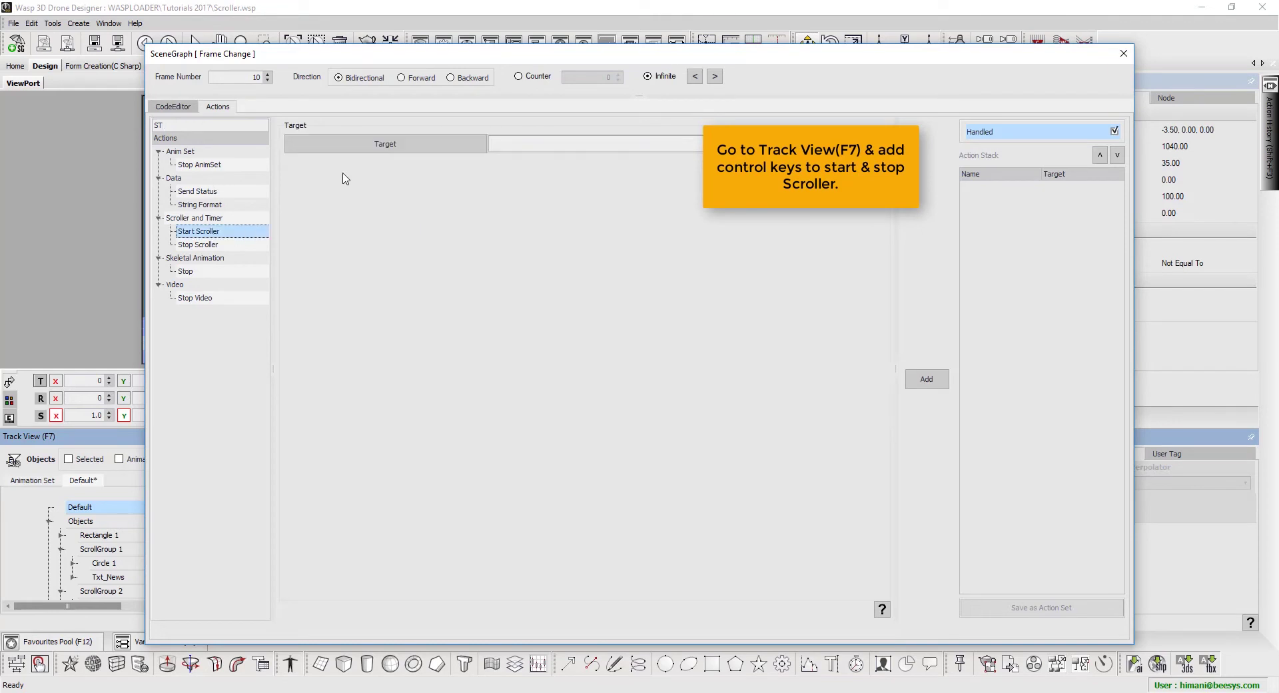
pyautogui.click(377, 145)
pyautogui.click(347, 212)
pyautogui.doubleClick(346, 212)
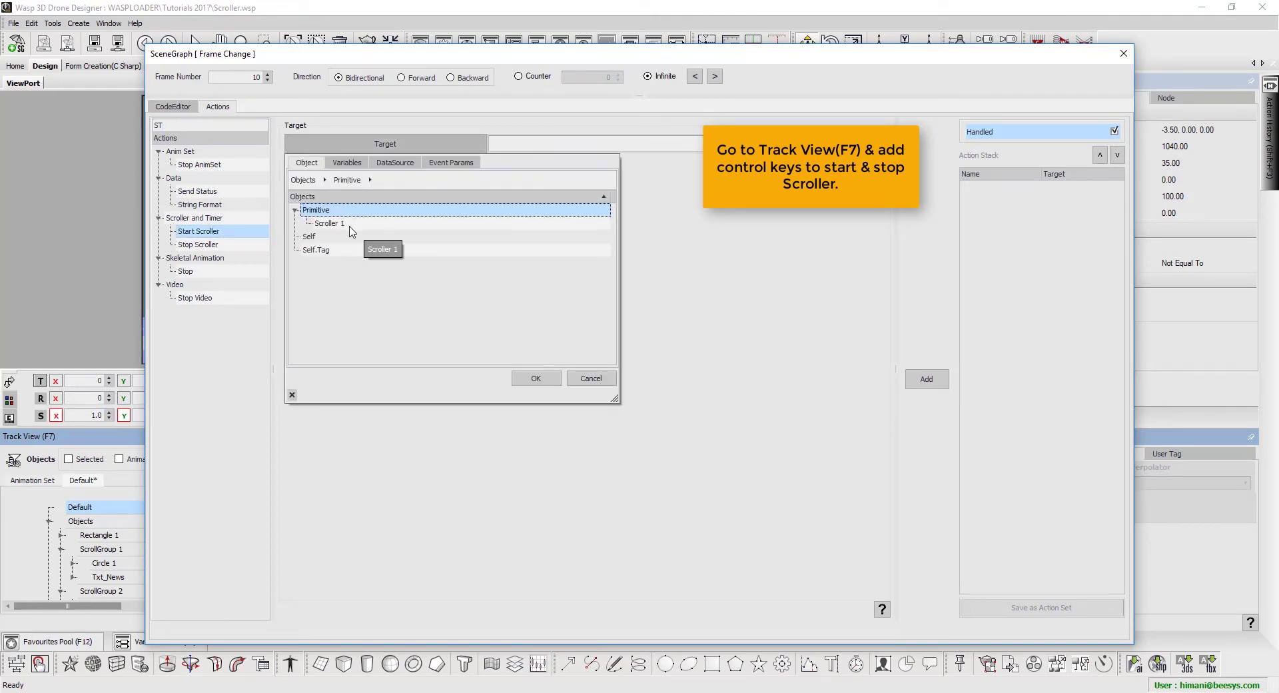
pyautogui.click(352, 224)
pyautogui.click(536, 378)
pyautogui.click(926, 379)
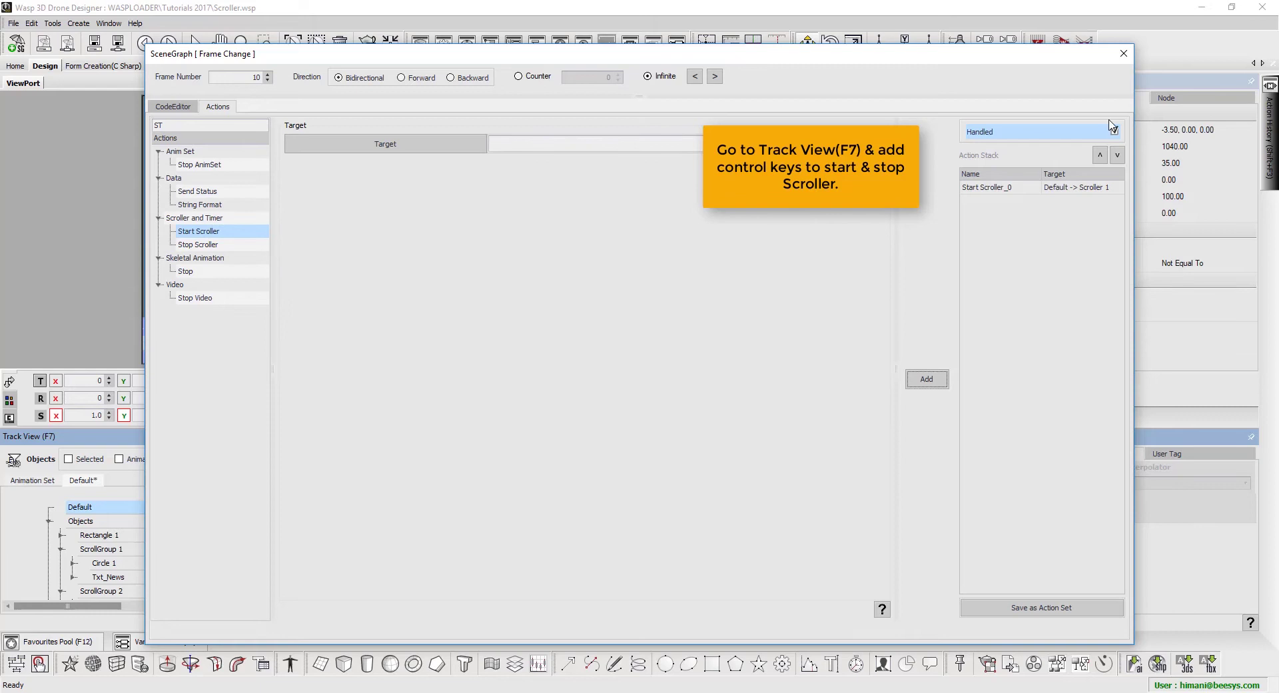
pyautogui.click(1124, 53)
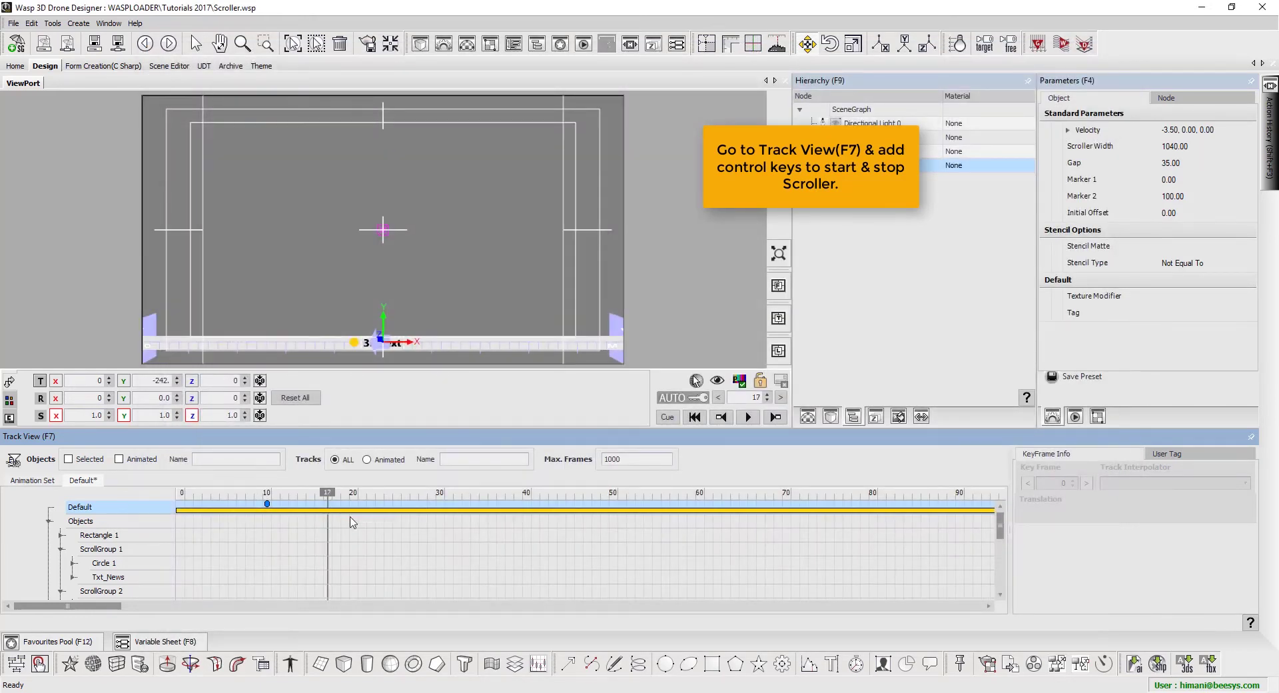
pyautogui.rightClick(329, 510)
pyautogui.click(413, 530)
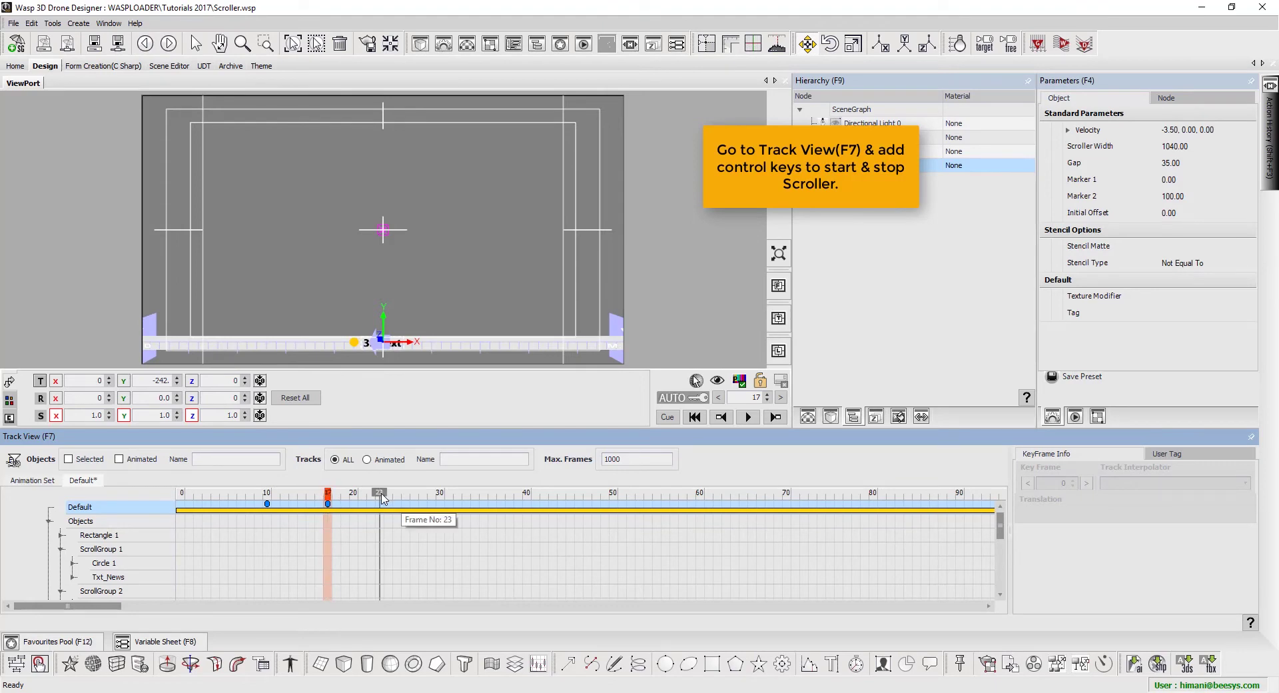
# - At frame 24, add a Stop Scroller action on Scroller 1 with Abort enabled
pyautogui.click(393, 510)
pyautogui.doubleClick(397, 511)
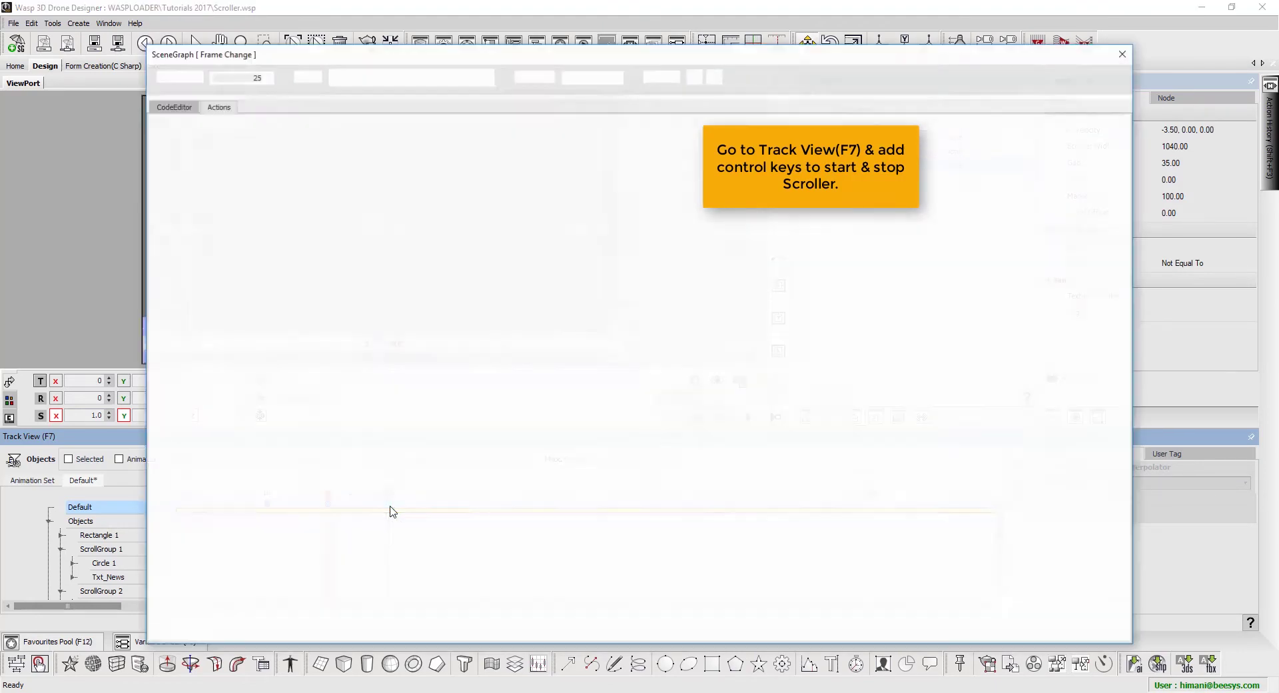
pyautogui.click(267, 80)
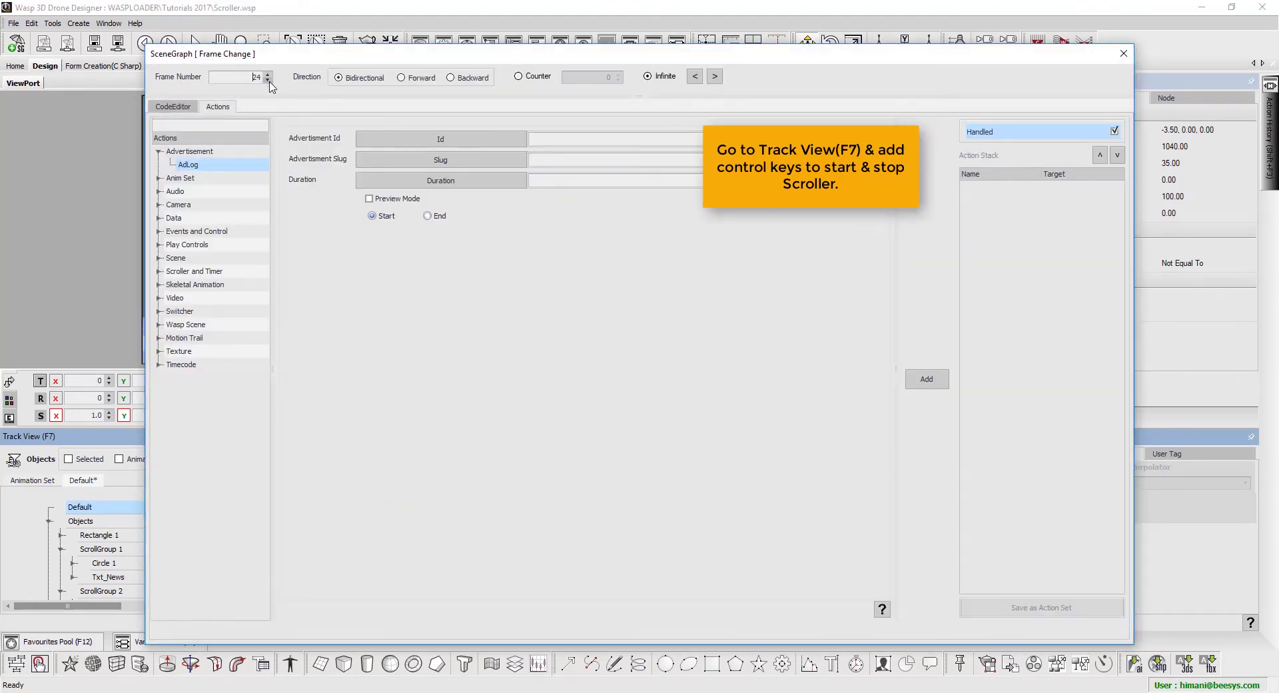
pyautogui.write('ST')
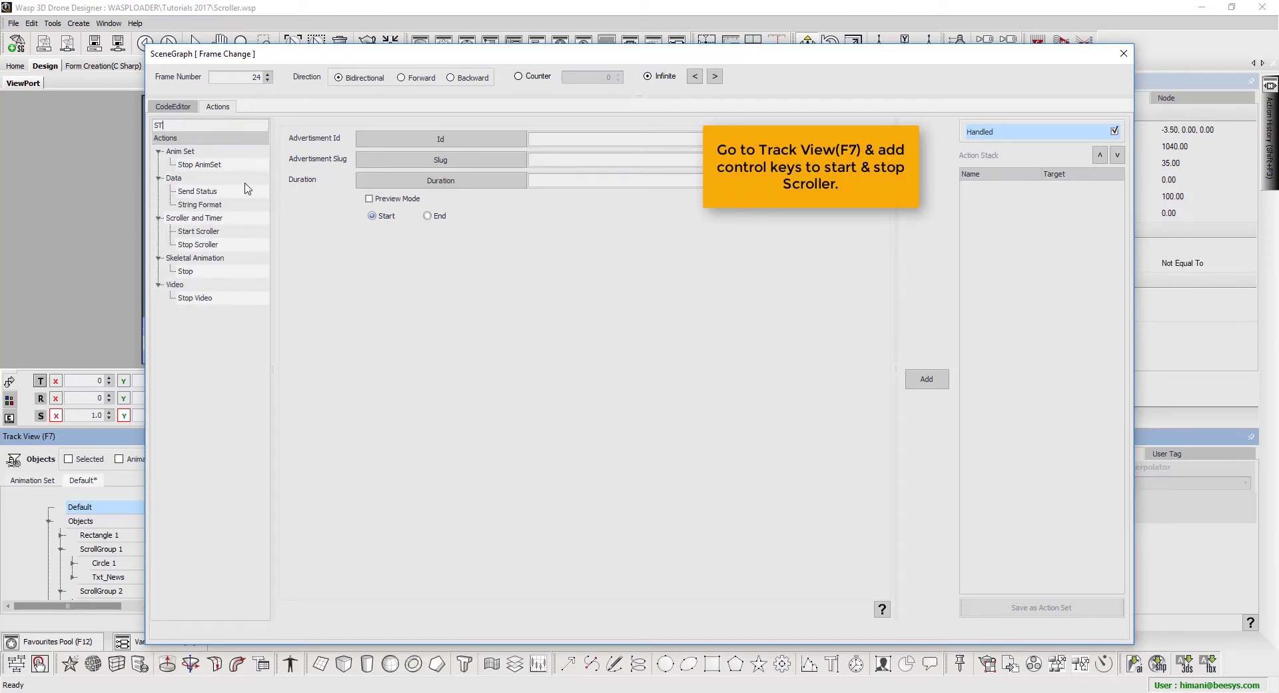
pyautogui.click(224, 231)
pyautogui.click(220, 246)
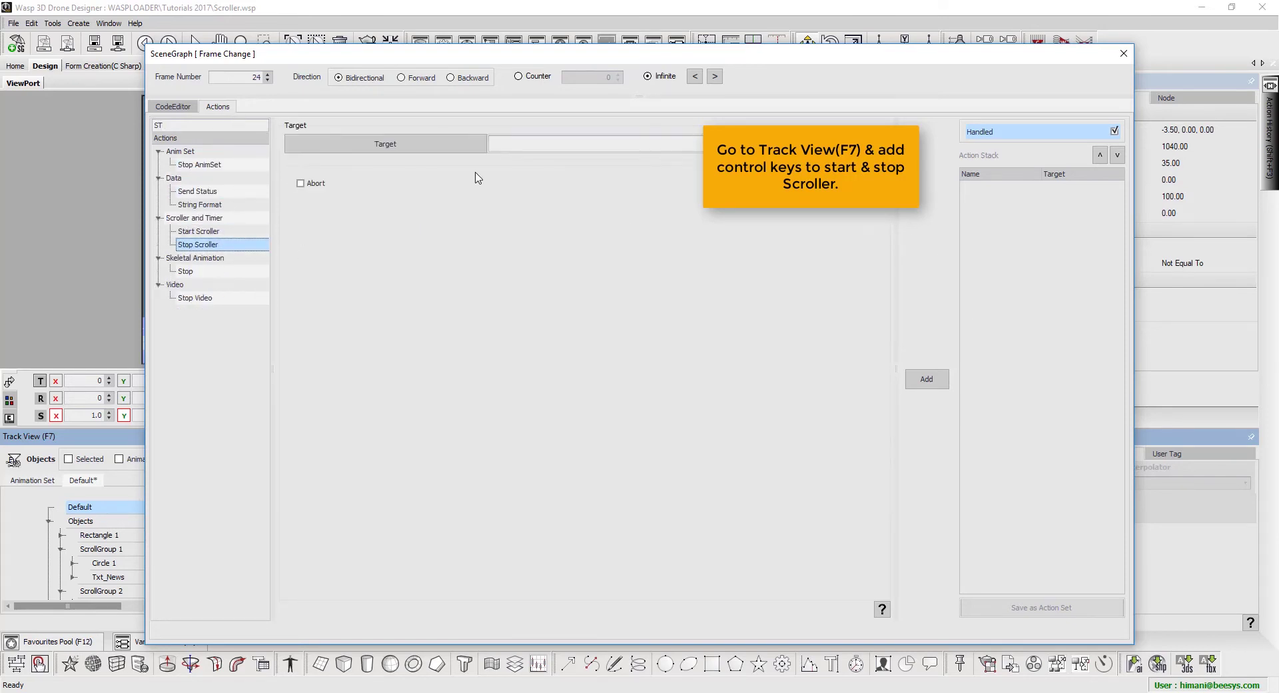
pyautogui.click(466, 145)
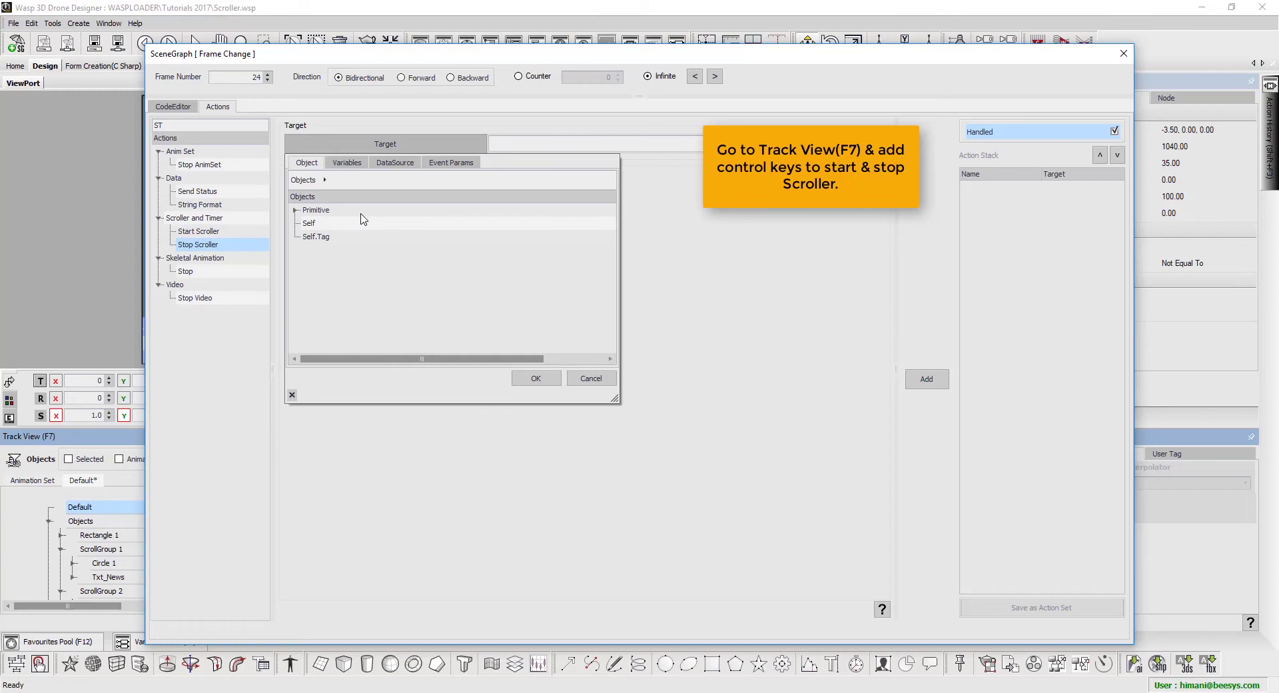
pyautogui.doubleClick(318, 210)
pyautogui.click(353, 223)
pyautogui.click(536, 378)
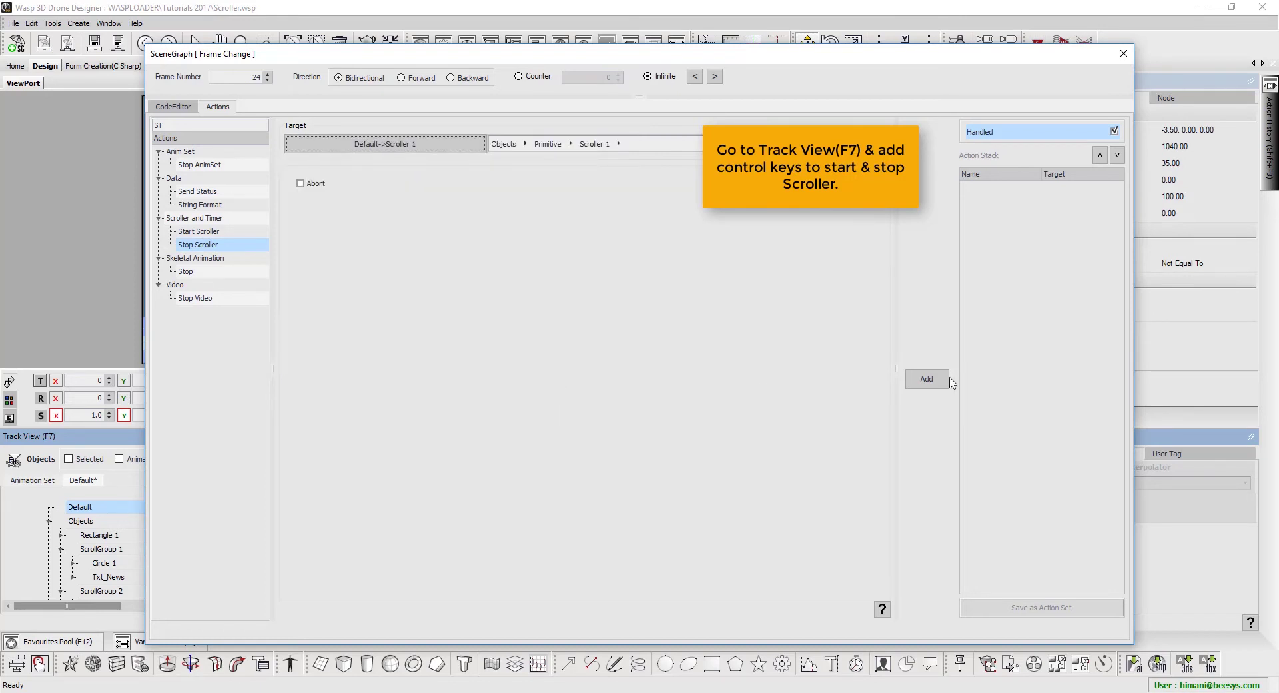
pyautogui.click(304, 183)
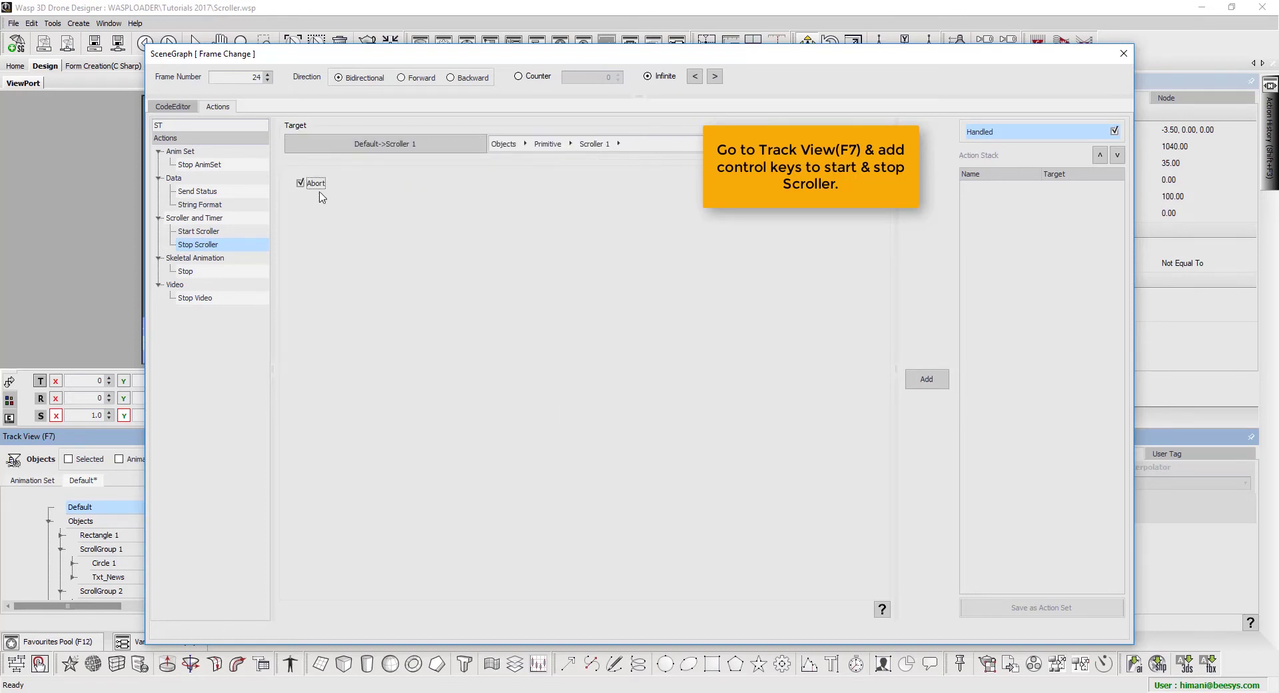
pyautogui.click(936, 377)
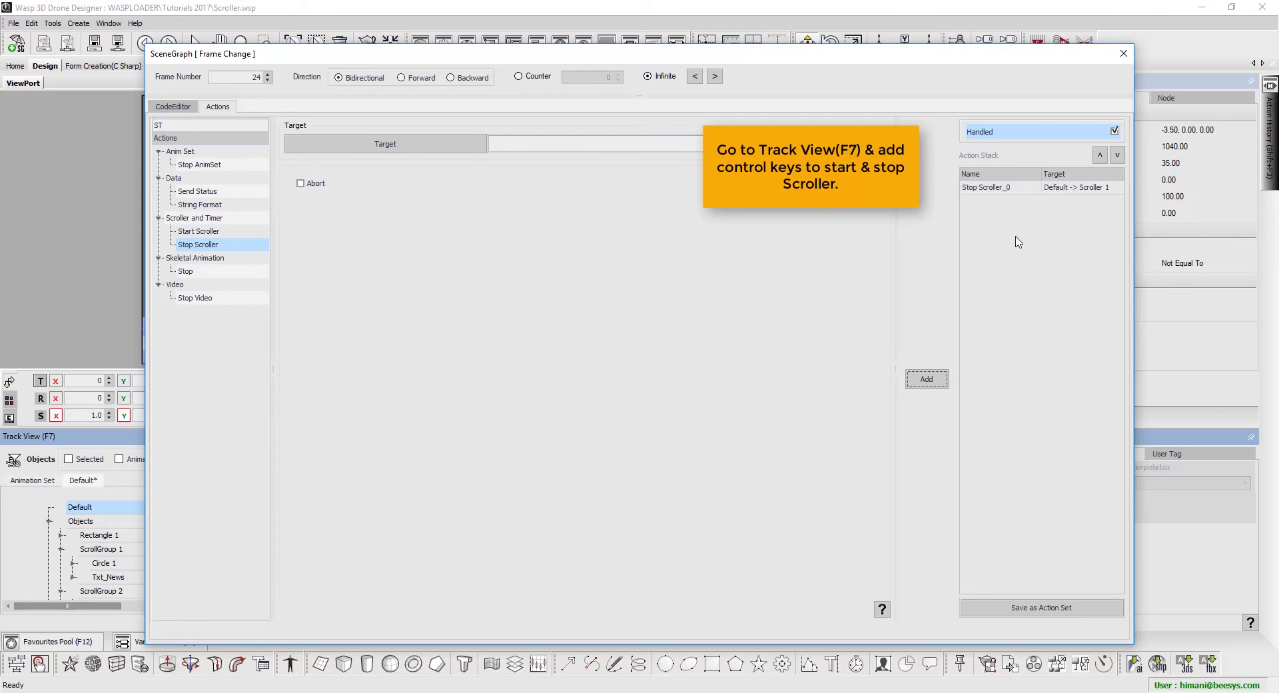
pyautogui.click(1021, 190)
pyautogui.click(1124, 53)
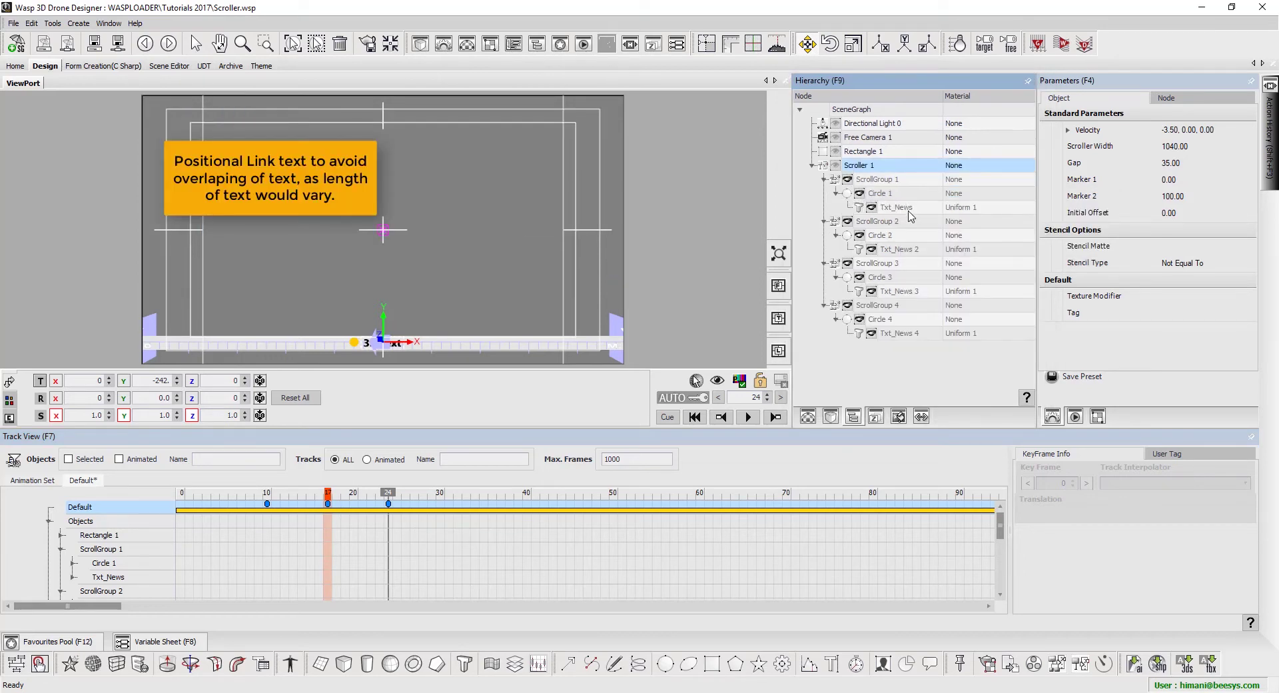
# - Give Txt_News through Txt_News 4 an X-axis positional link, parent Right to child Left
pyautogui.click(908, 209)
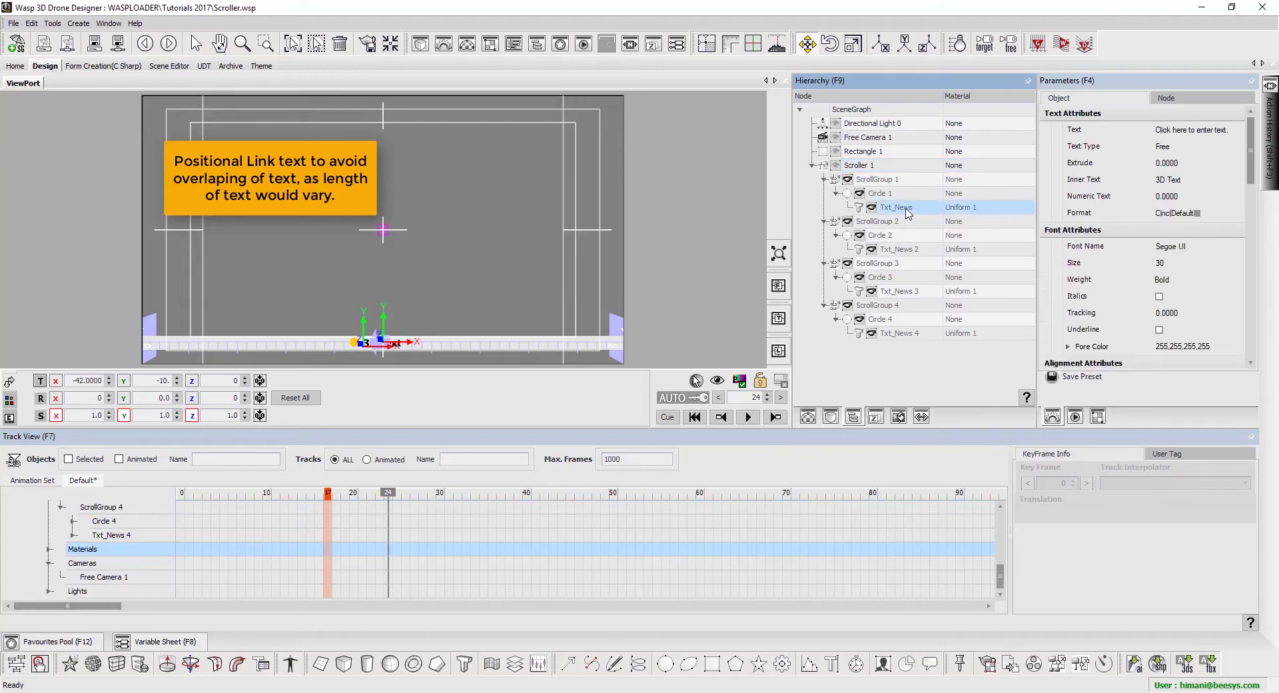
pyautogui.click(1184, 99)
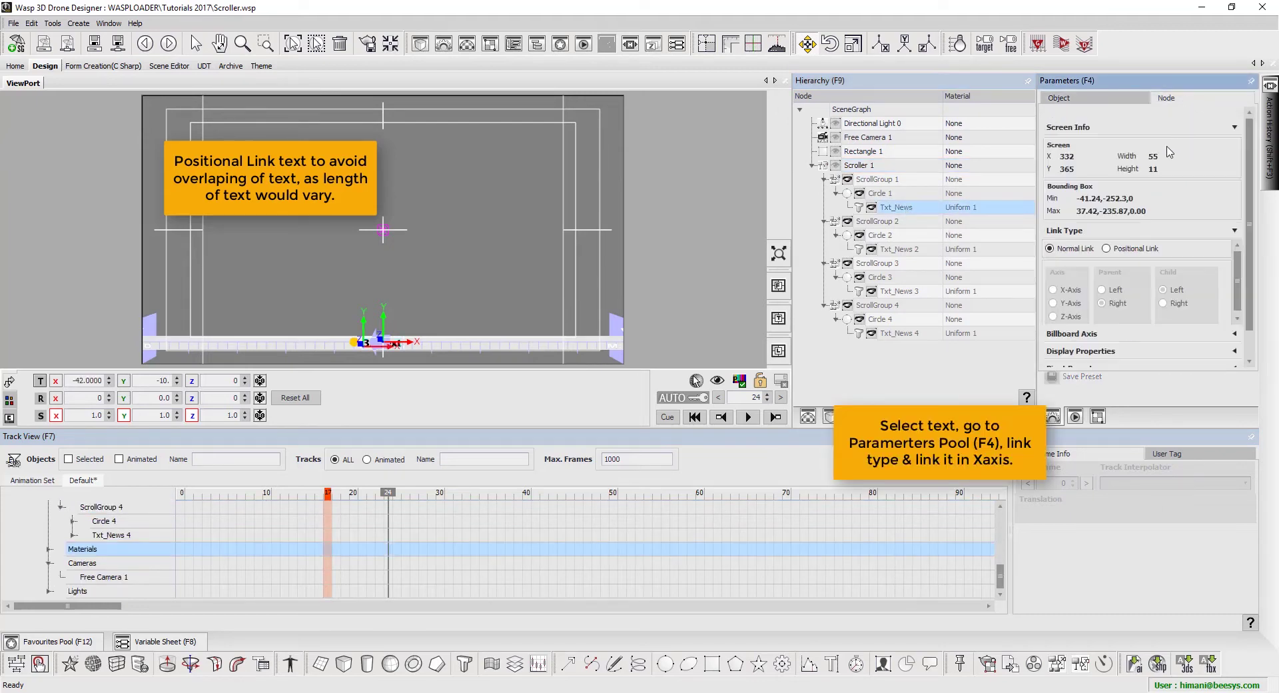
pyautogui.click(1118, 253)
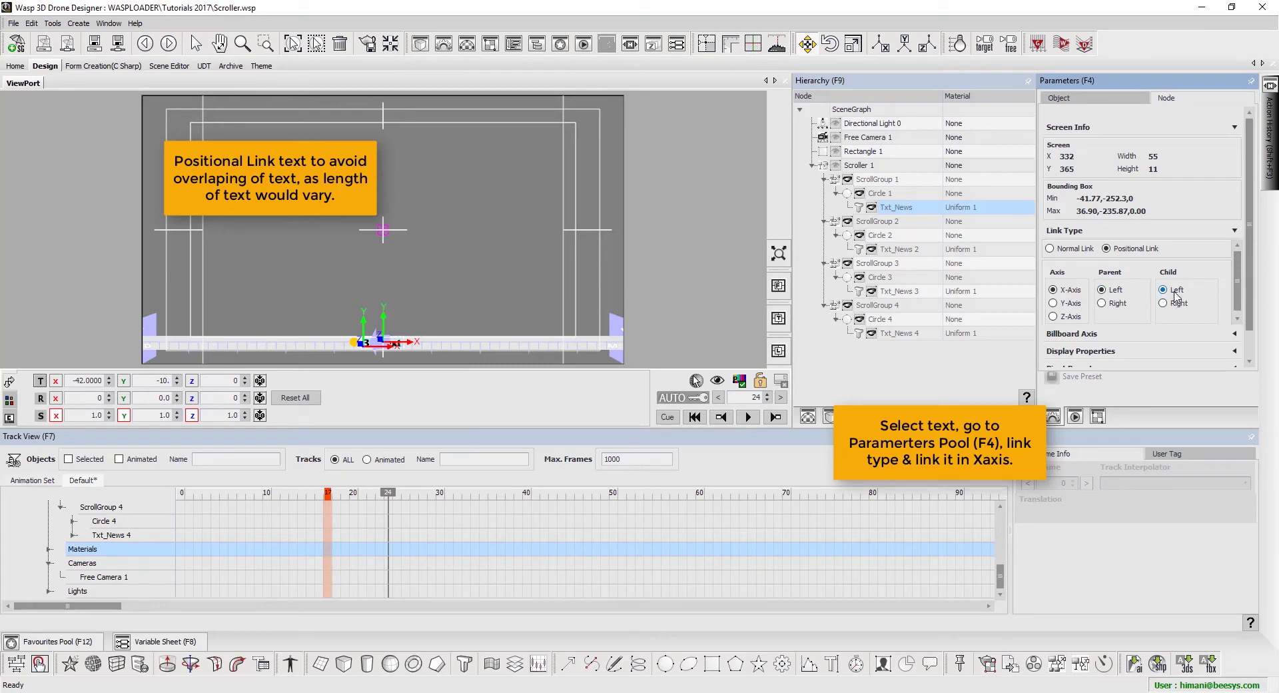
pyautogui.click(1125, 304)
pyautogui.click(900, 249)
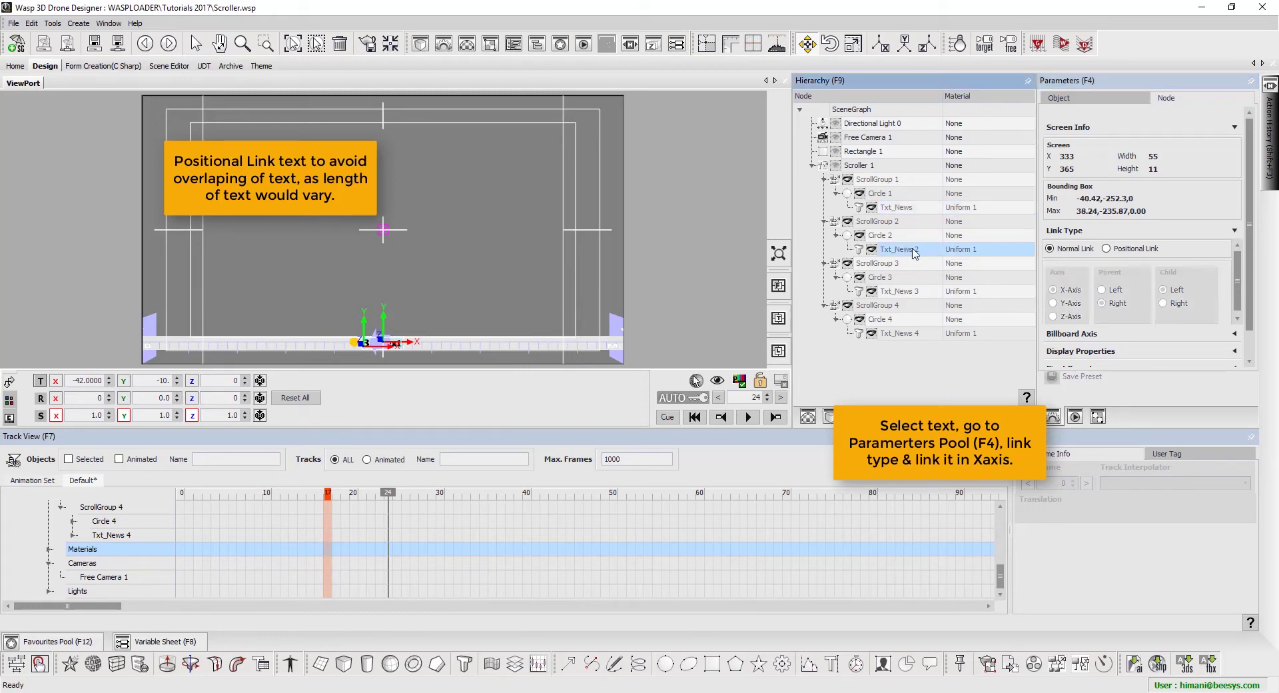
pyautogui.click(1119, 250)
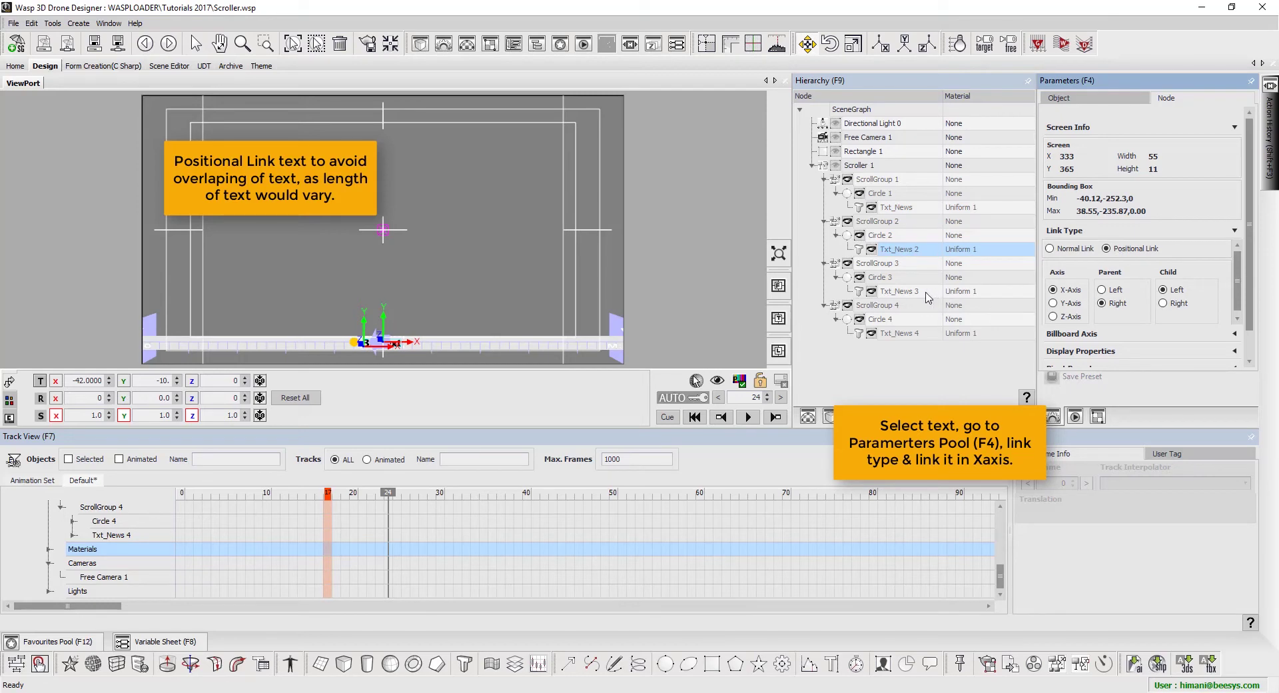
pyautogui.click(899, 291)
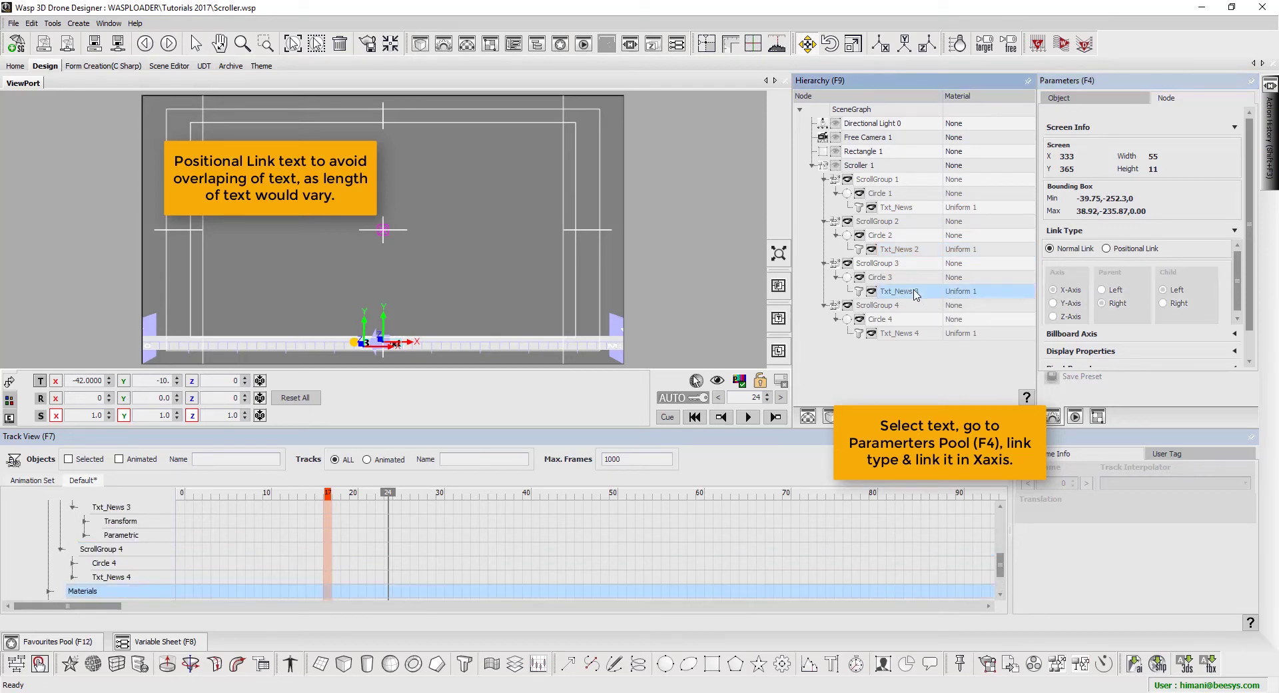
pyautogui.click(1160, 251)
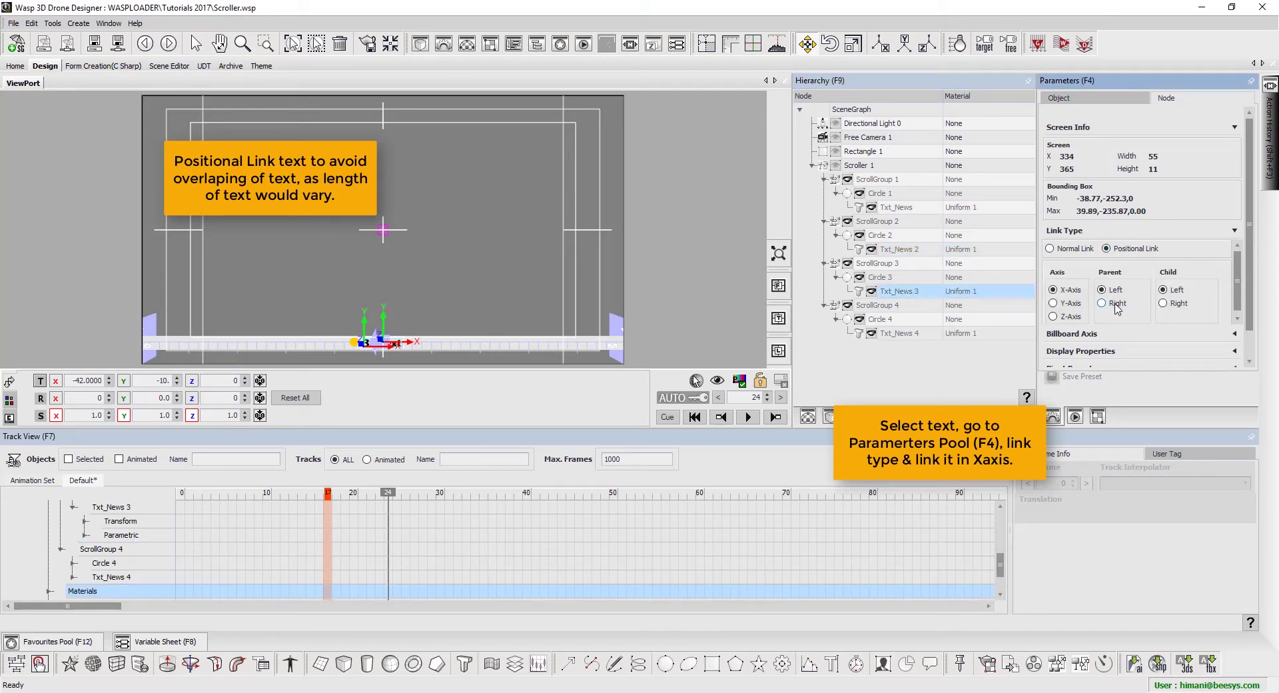
pyautogui.click(899, 333)
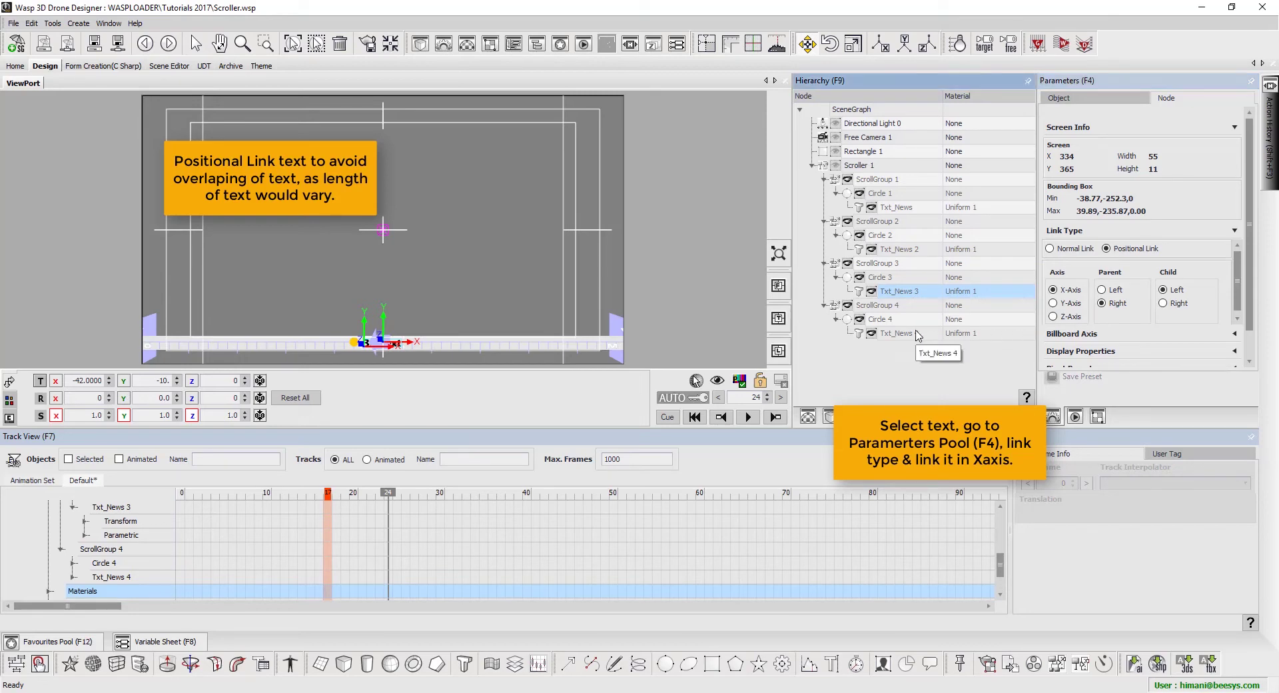
pyautogui.click(1135, 249)
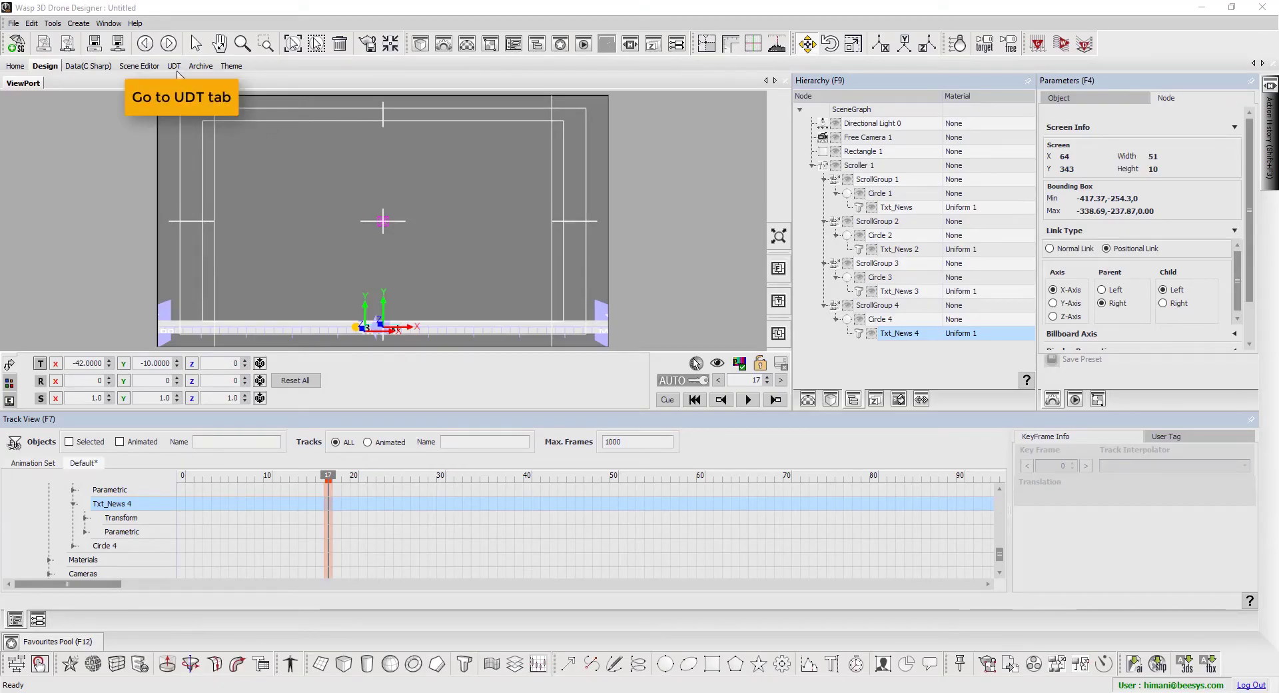
# - Create a Standard UDT named 'News Scroller' via File > New > UDT
pyautogui.click(175, 67)
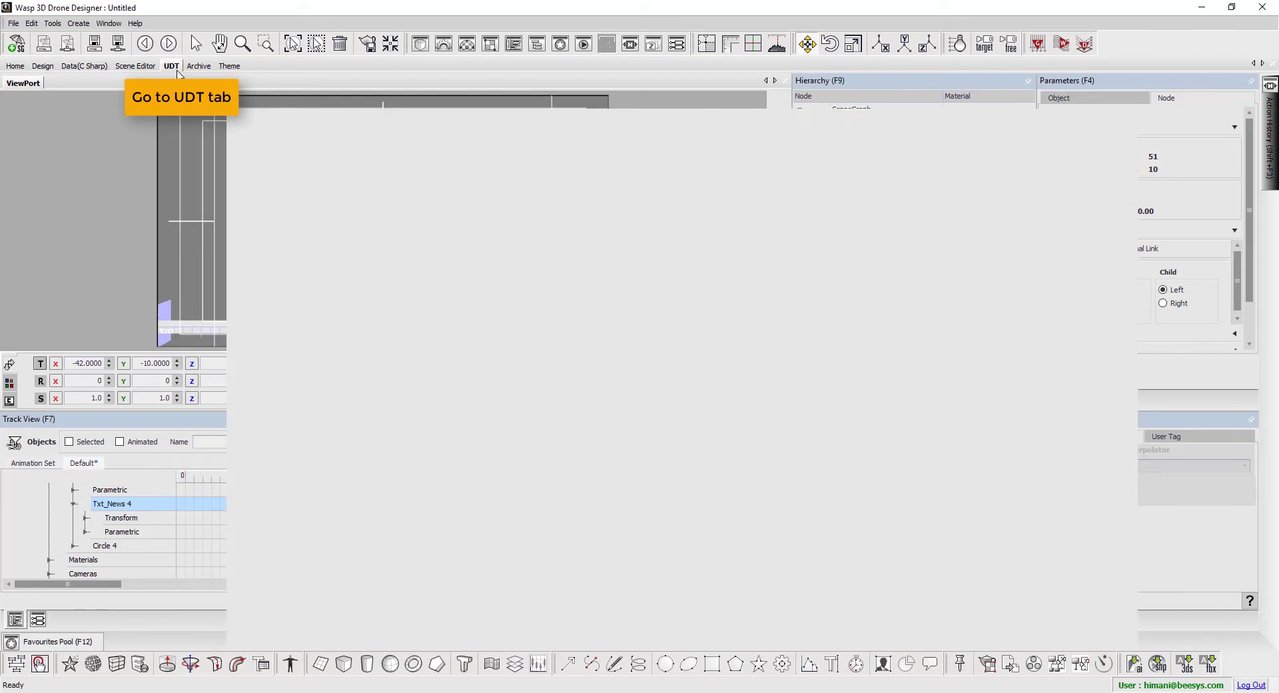
pyautogui.click(12, 23)
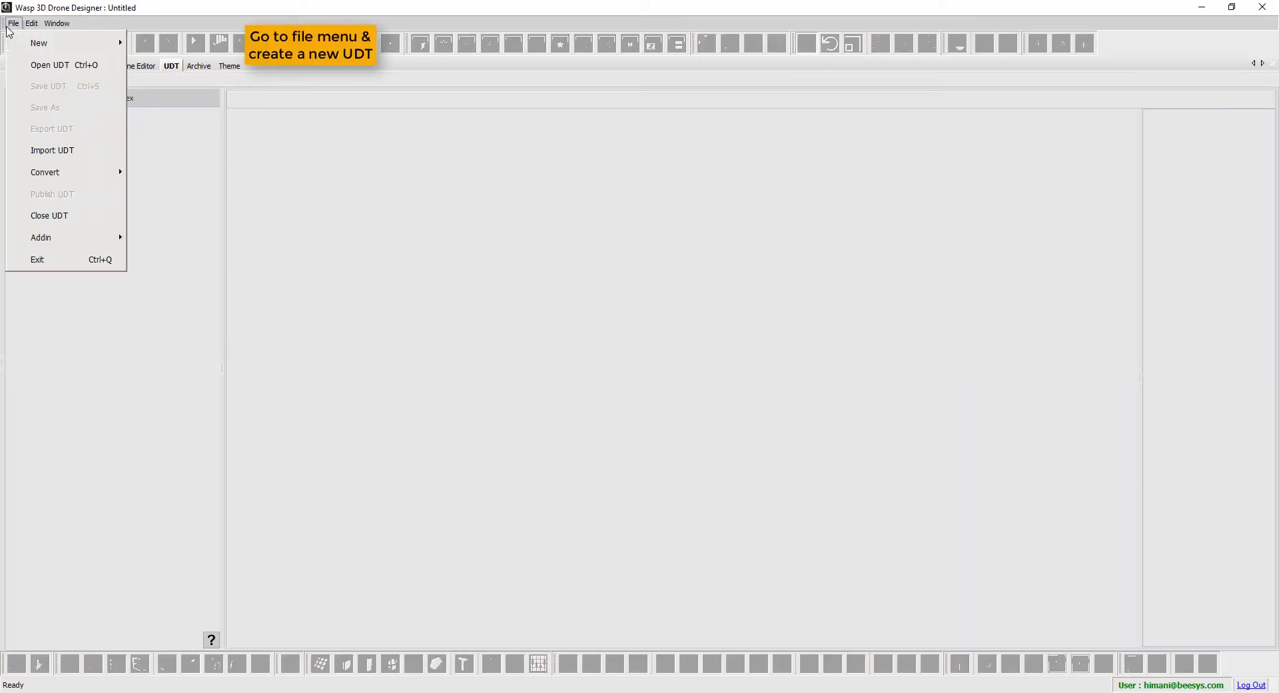
pyautogui.moveTo(33, 42)
pyautogui.click(187, 49)
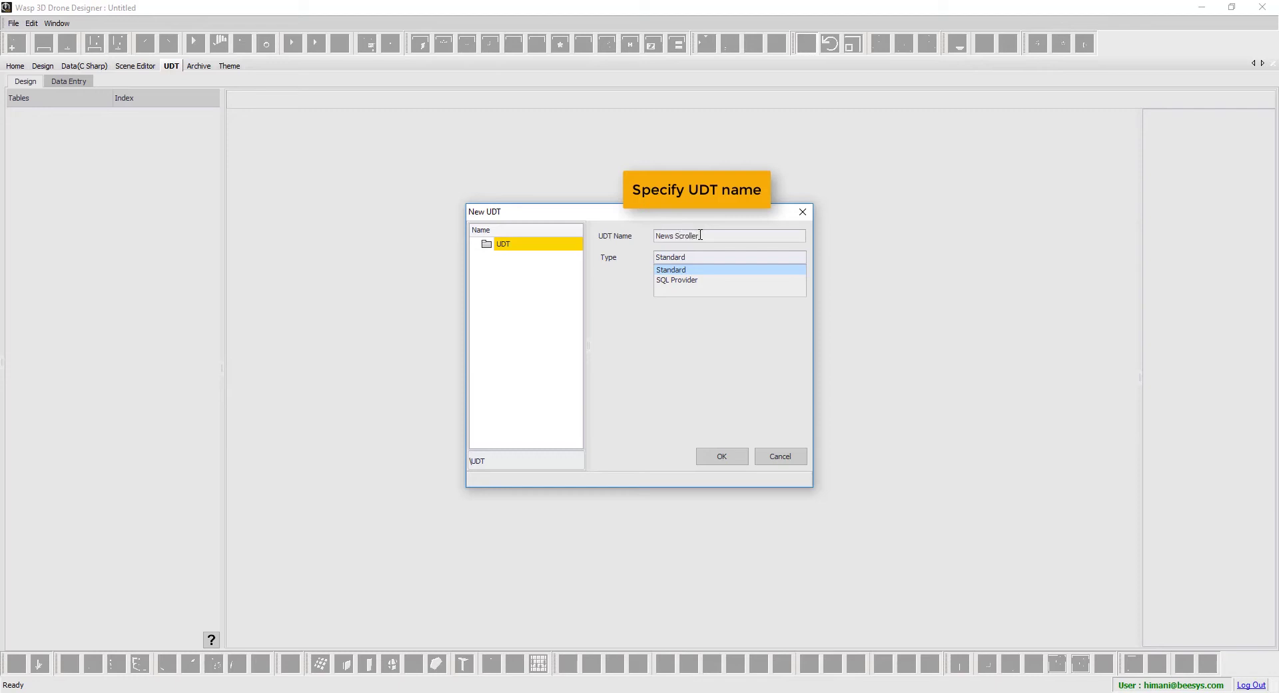
pyautogui.click(721, 456)
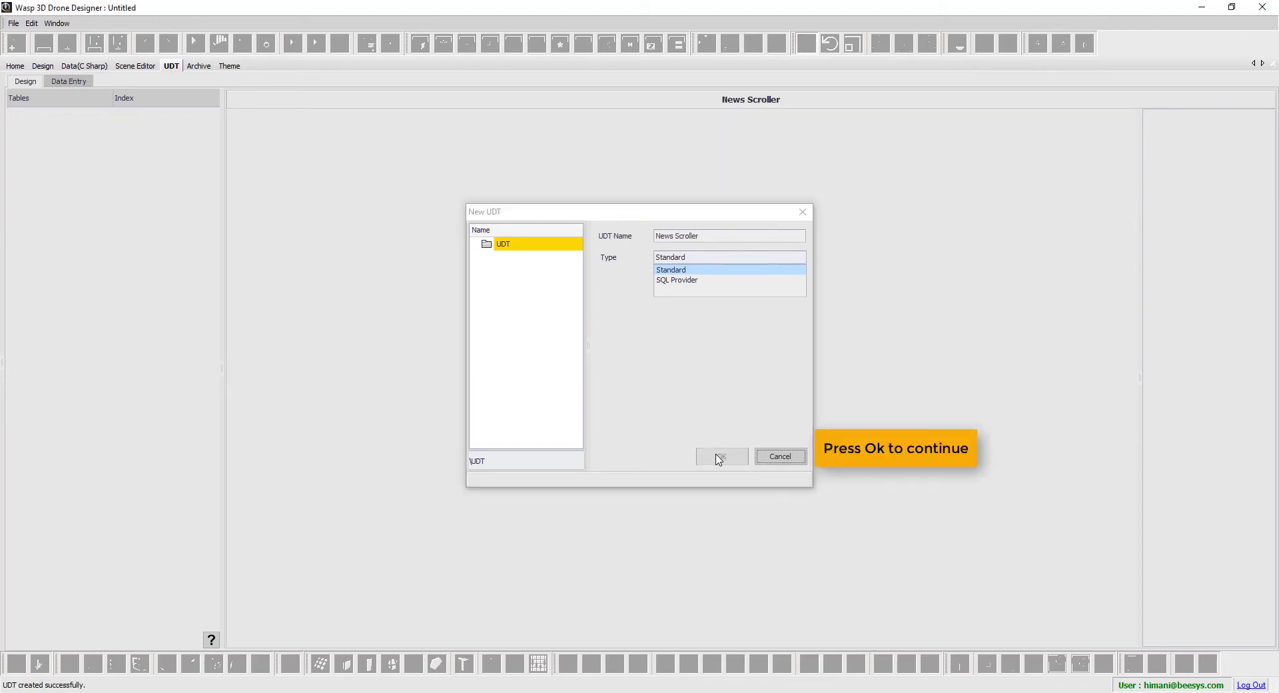
# - Insert a table named News with a NewsText field
pyautogui.press('Insert')
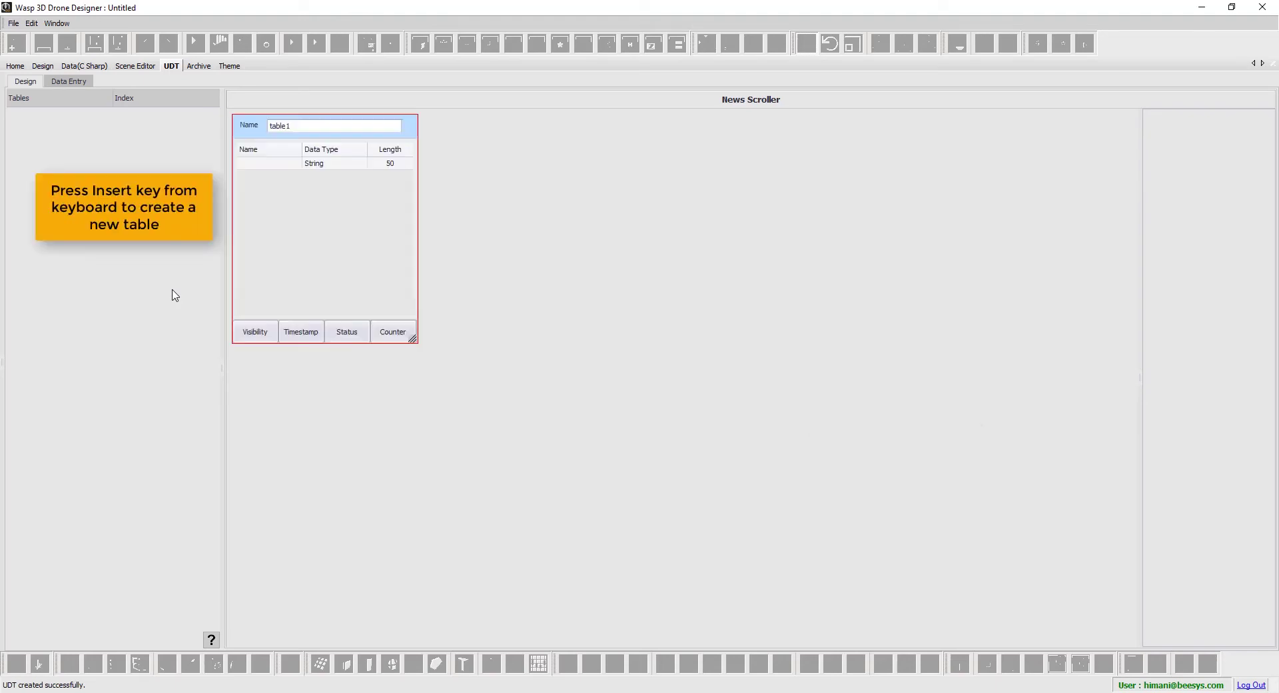
pyautogui.click(265, 164)
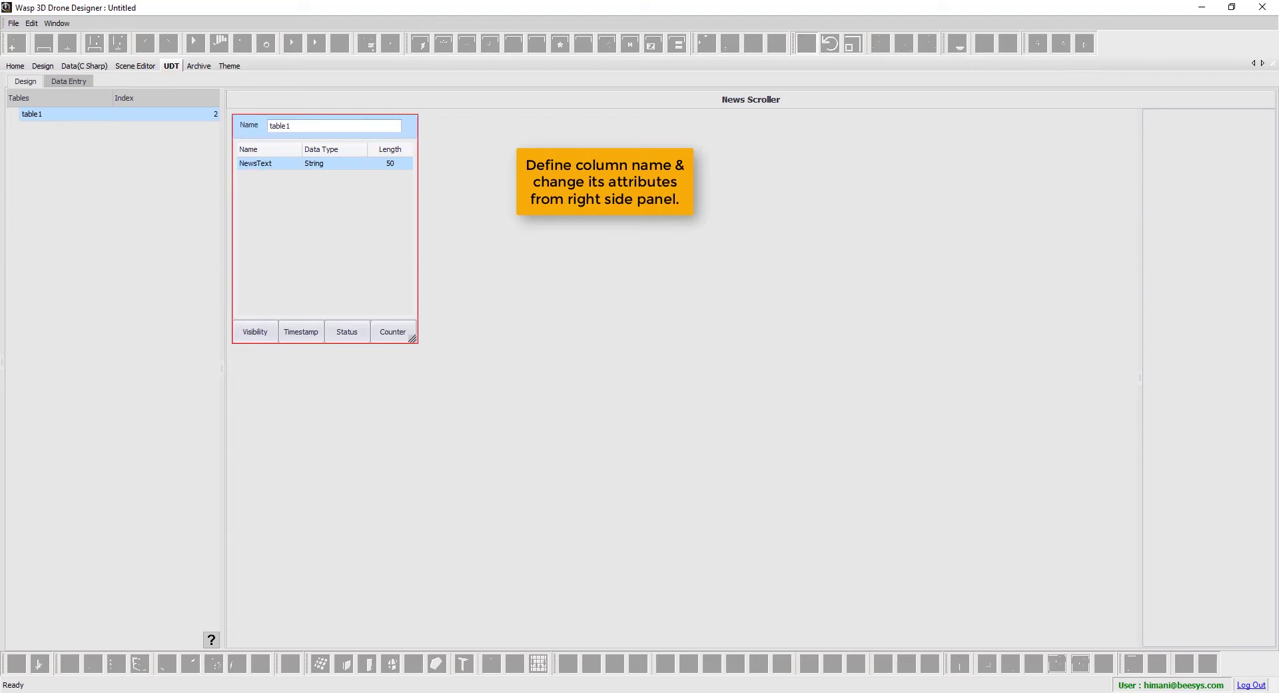
pyautogui.press('Return')
pyautogui.doubleClick(336, 125)
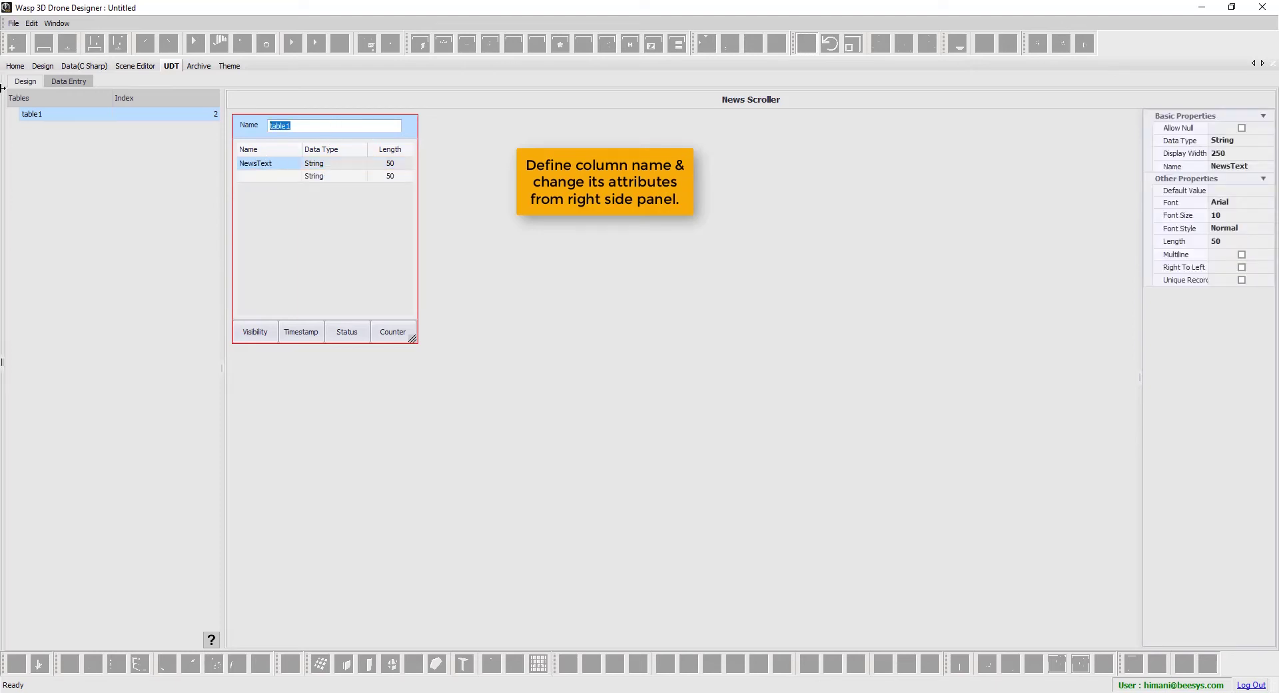
pyautogui.write('News')
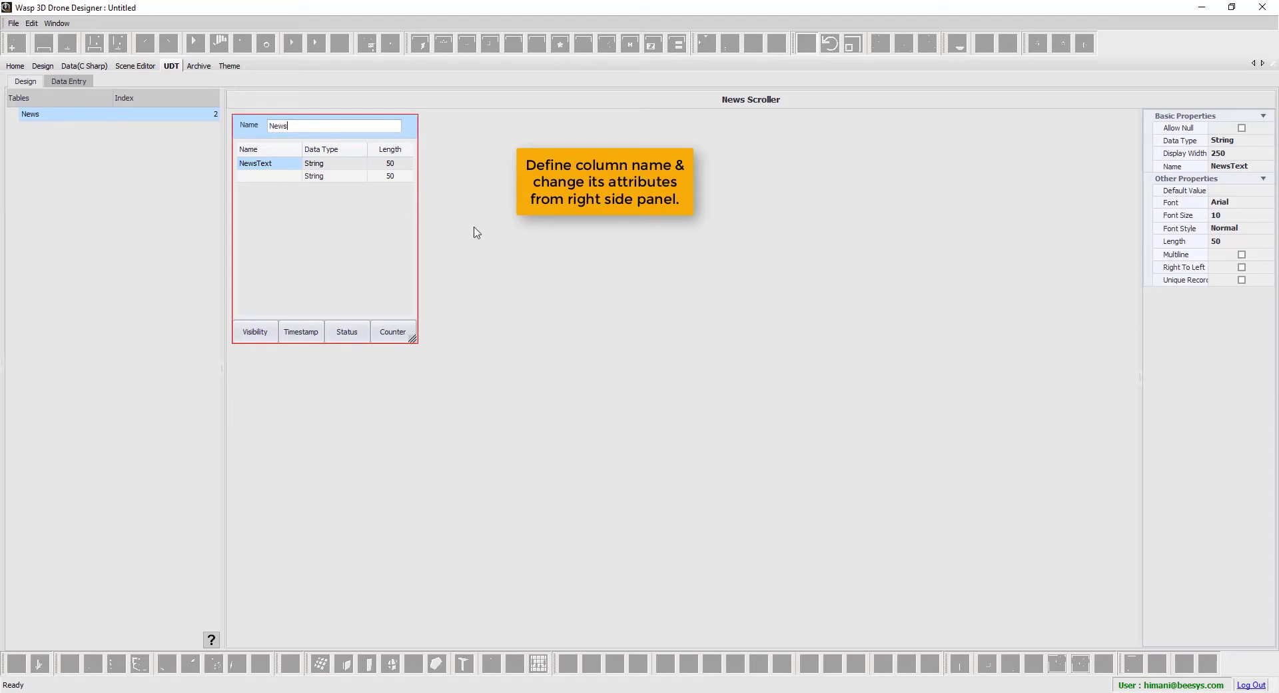
# - Set NewsText display width 650 and length 850, then save on entering Data Entry
pyautogui.click(289, 167)
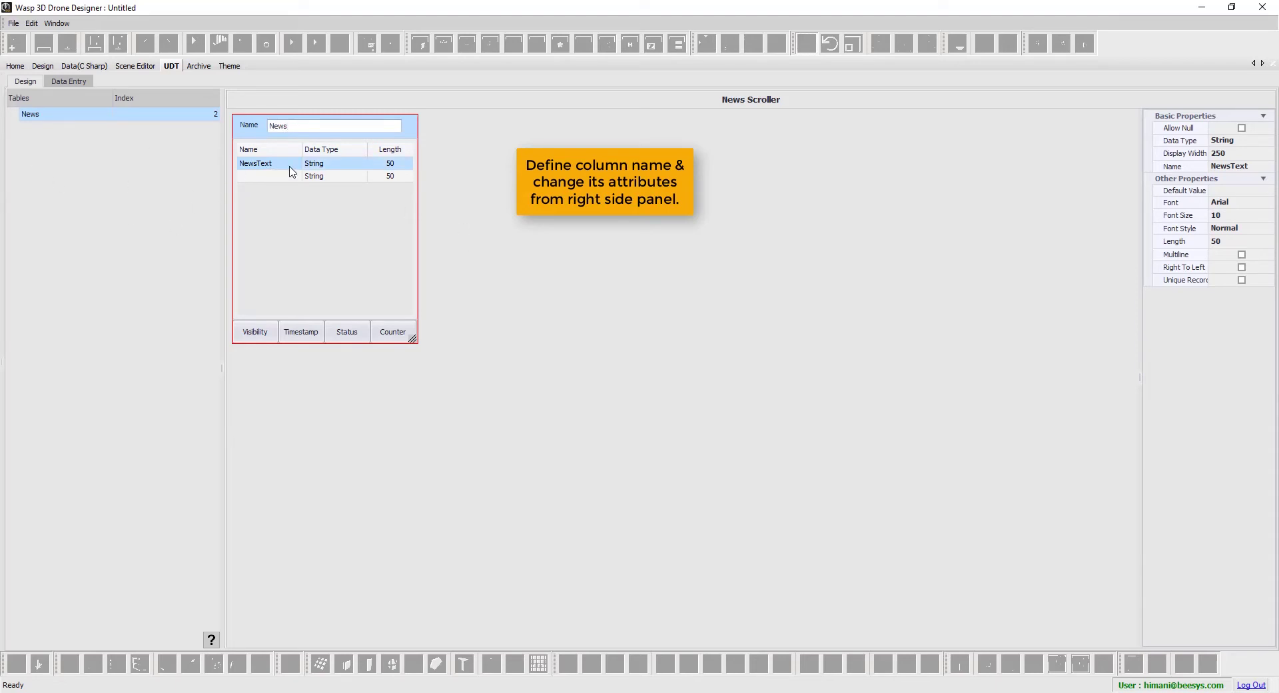
pyautogui.click(1233, 153)
pyautogui.write('650.')
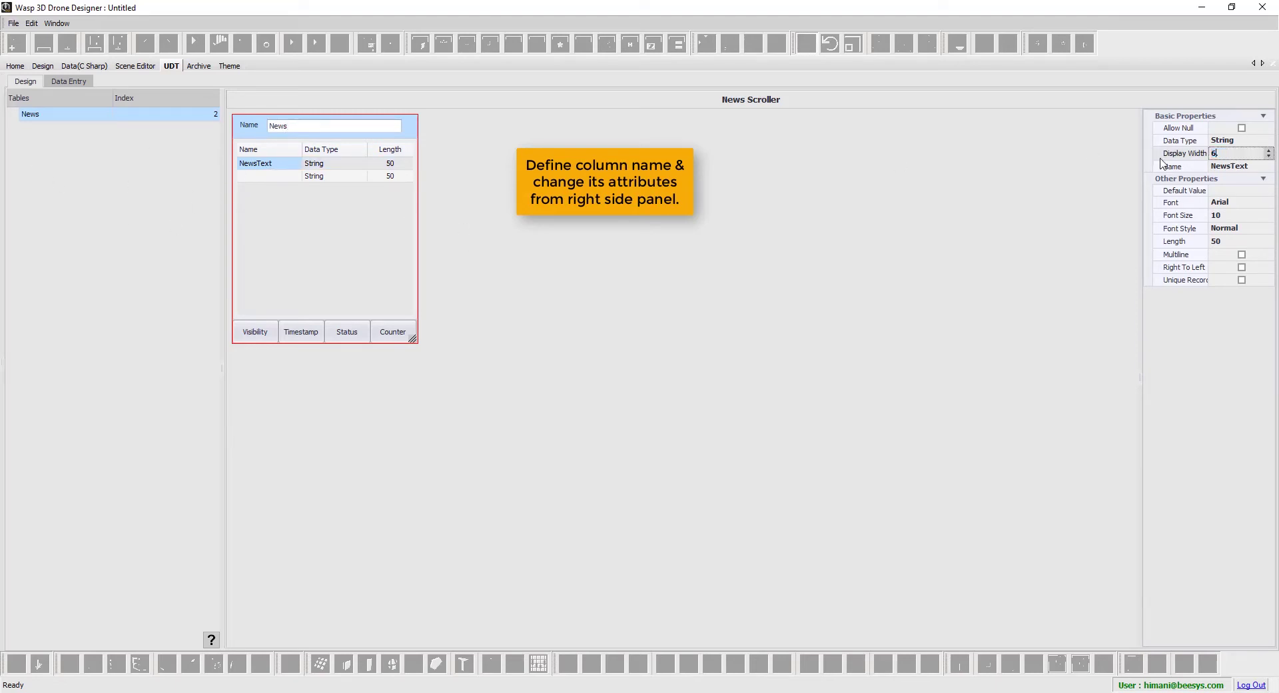
pyautogui.click(1229, 241)
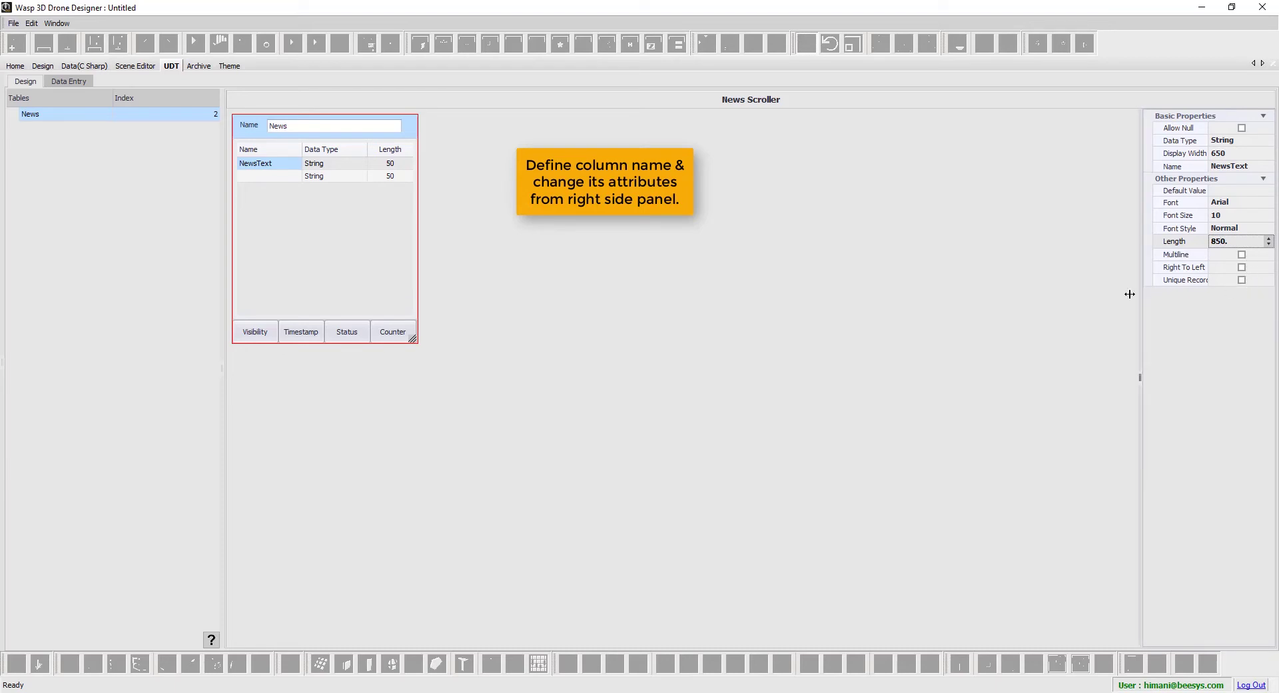
pyautogui.moveTo(1130, 294); pyautogui.dragTo(1115, 294)
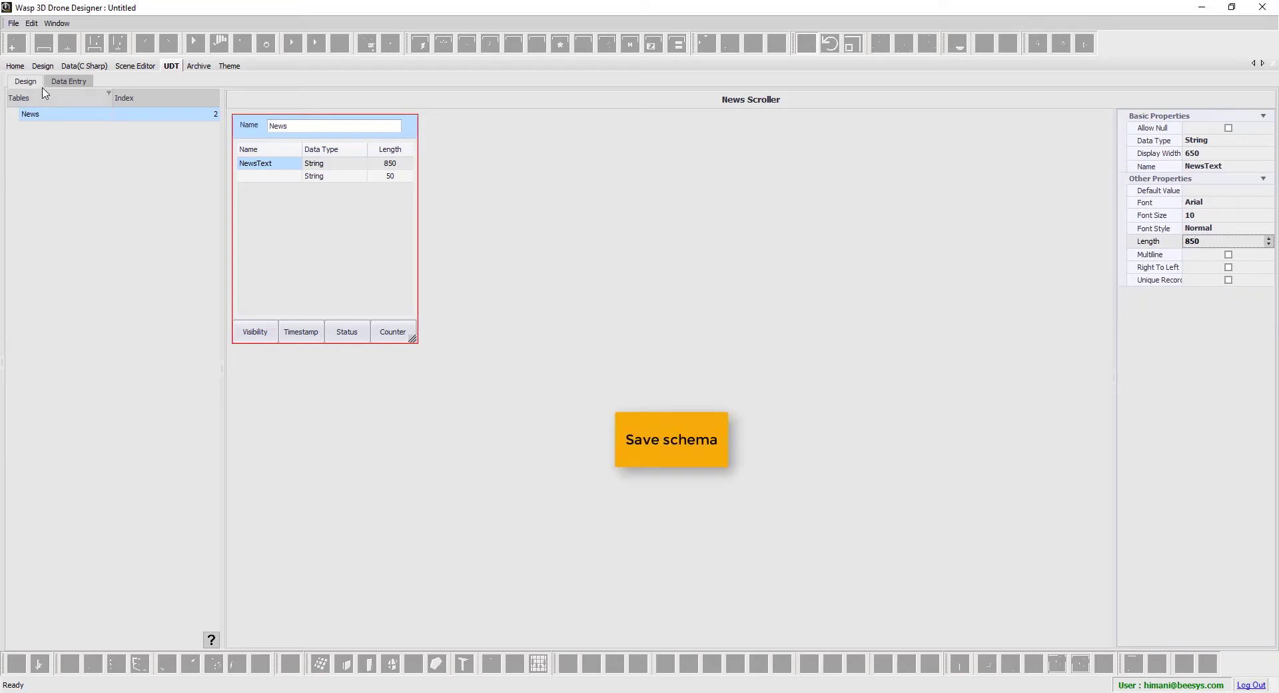
pyautogui.click(67, 81)
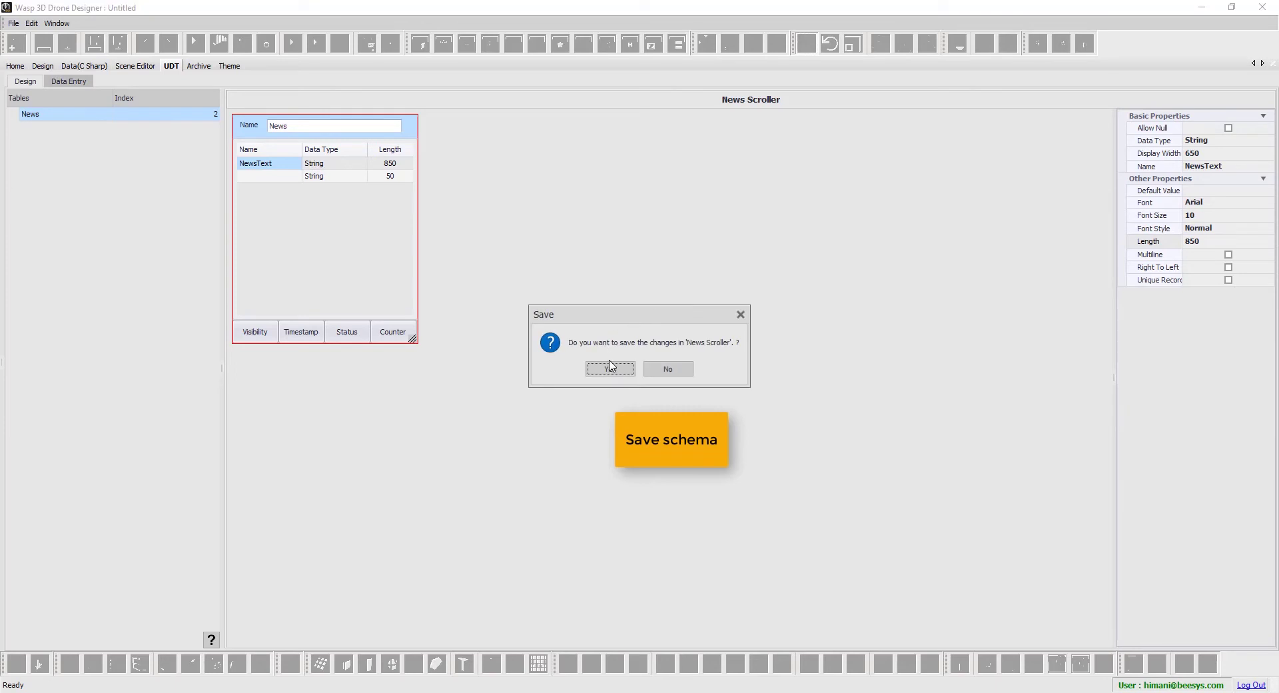
pyautogui.click(611, 367)
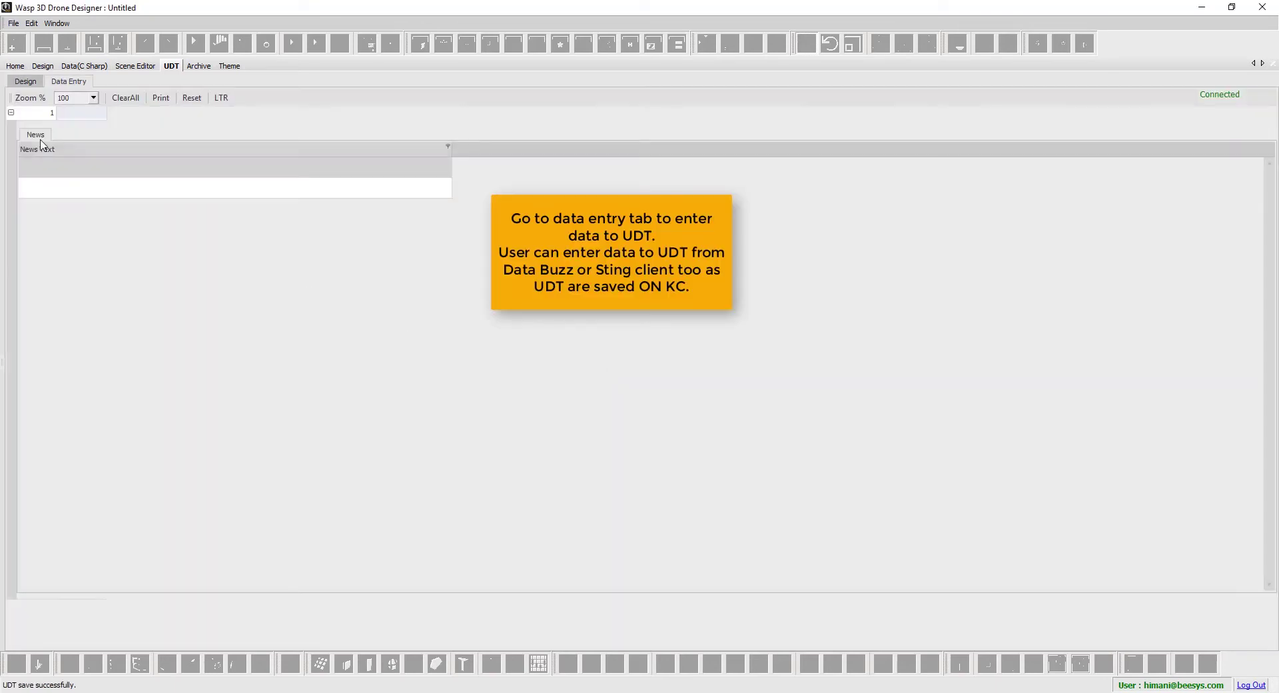
# - Enter 'First Line of News goes here' and 'Second Line of News goes here' in the first two rows
pyautogui.click(60, 175)
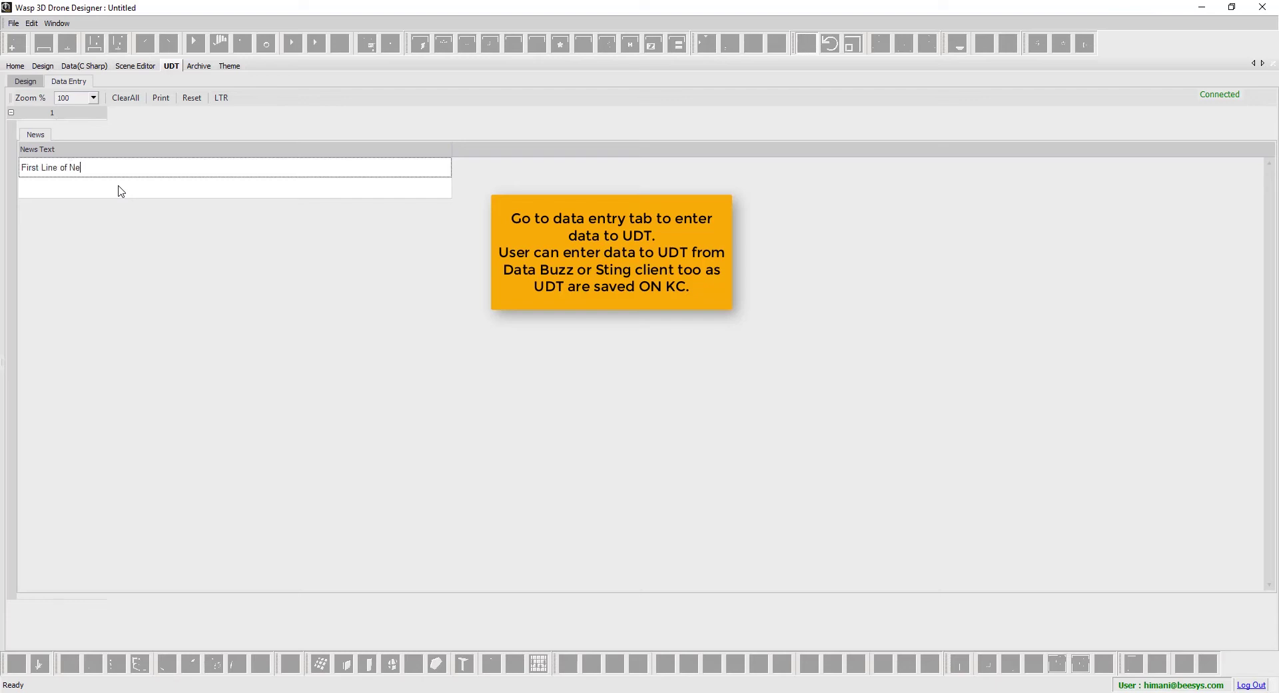
pyautogui.write('ws goes here')
pyautogui.moveTo(42, 168); pyautogui.dragTo(180, 186)
pyautogui.hotkey('ctrl', 'c')
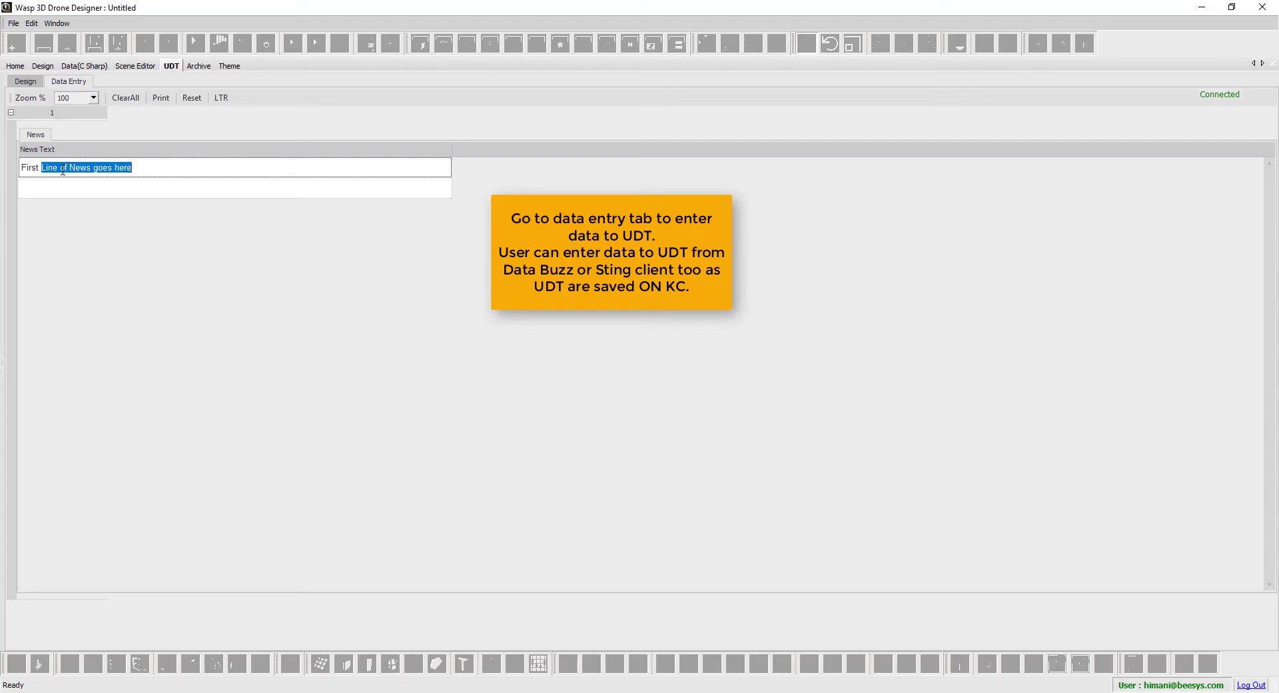
pyautogui.click(53, 188)
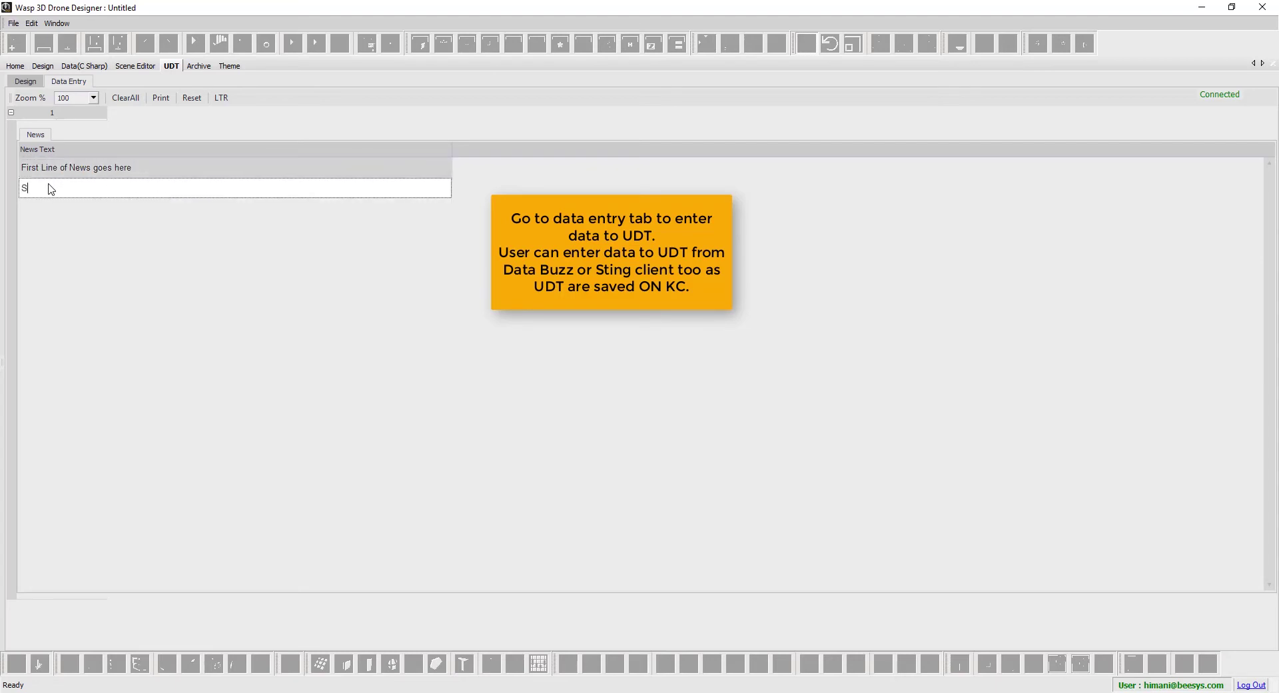
pyautogui.write('Second')
pyautogui.hotkey('ctrl', 'v')
pyautogui.click(54, 207)
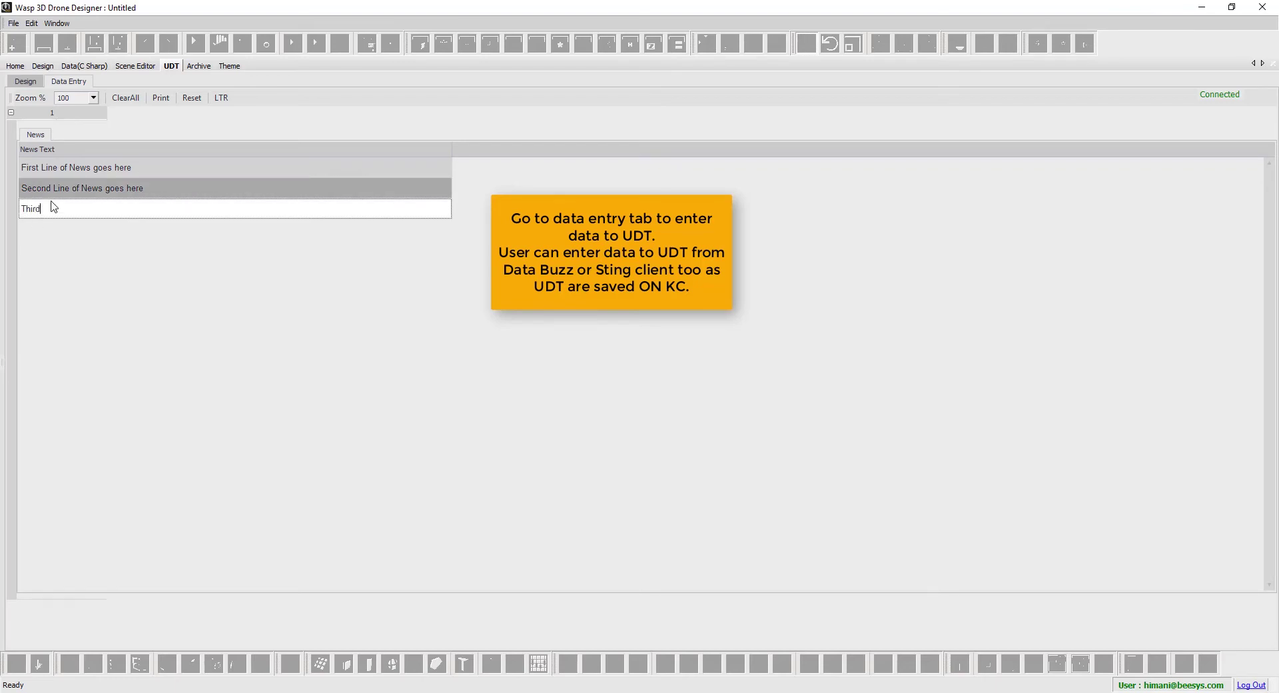
# - Add the Third, Fourth and Fifth Line of News goes here rows, then return to Design
pyautogui.write('Third')
pyautogui.hotkey('ctrl', 'v')
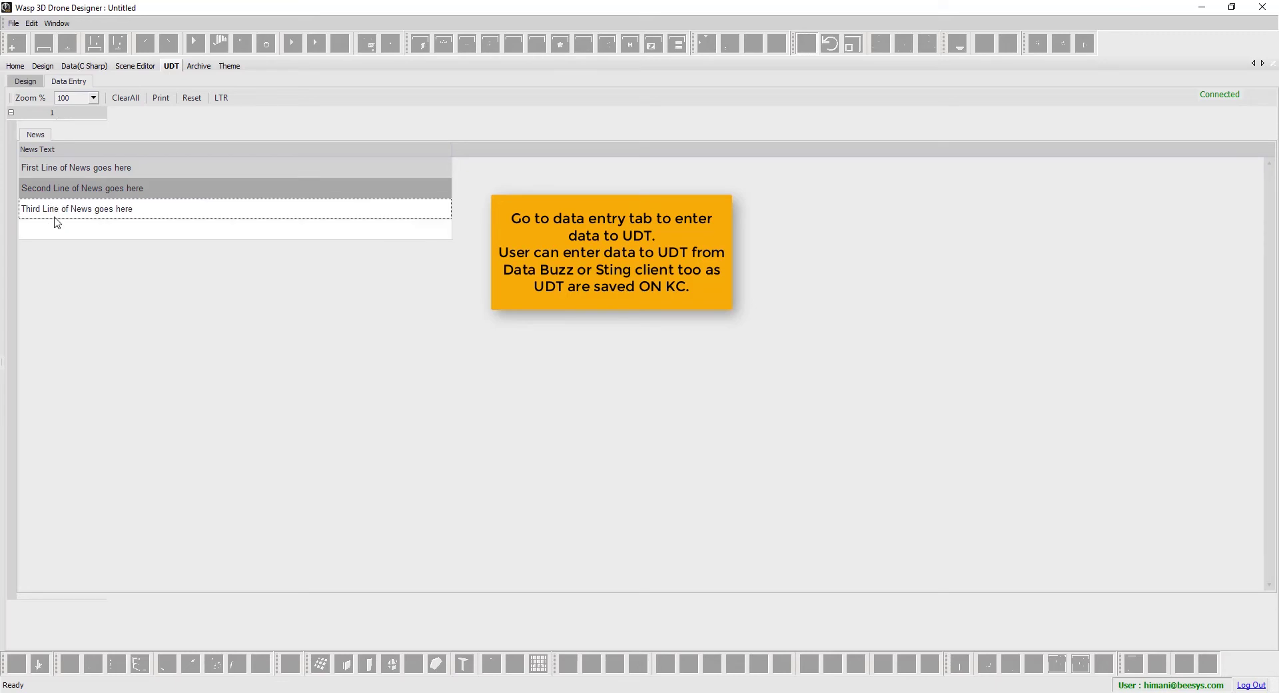
pyautogui.click(50, 233)
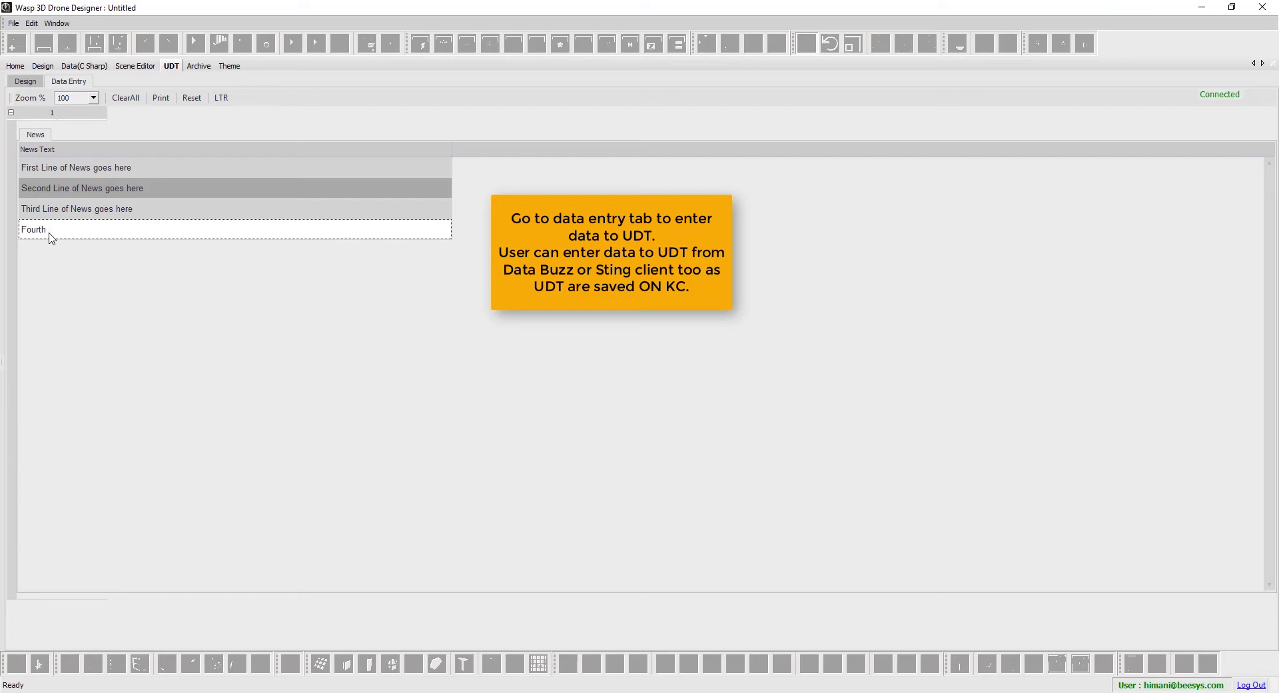
pyautogui.write('Fourth')
pyautogui.hotkey('ctrl', 'v')
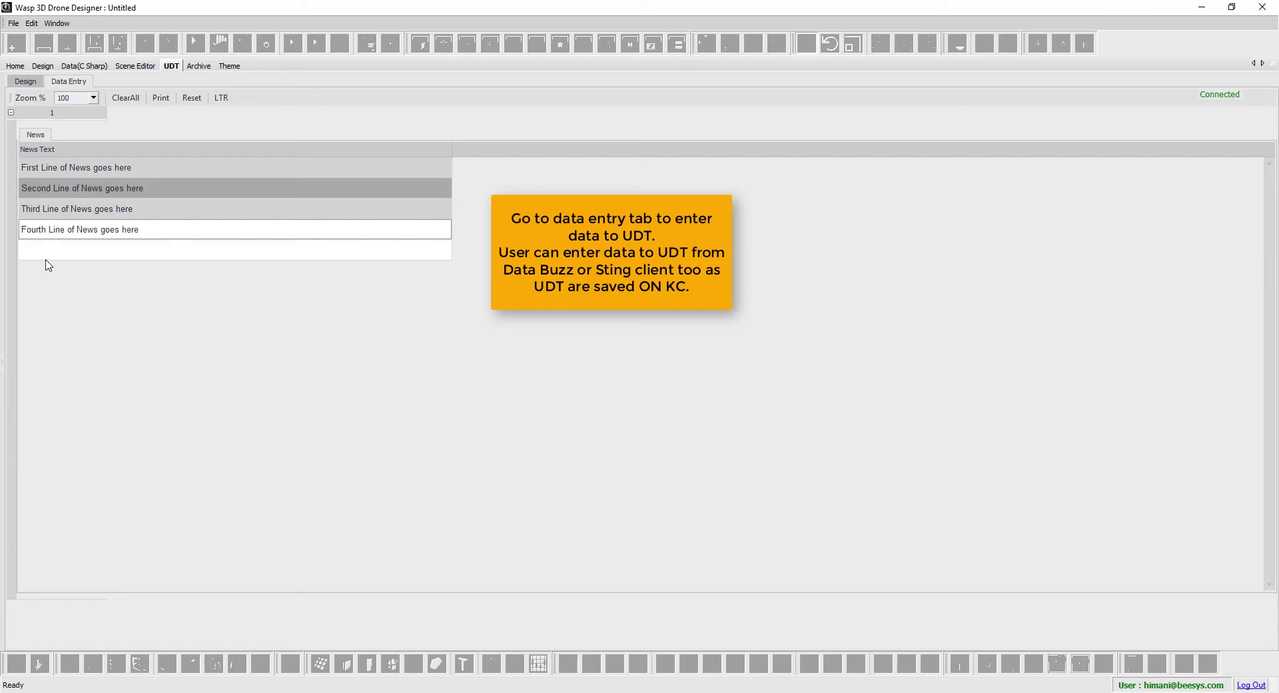
pyautogui.click(66, 255)
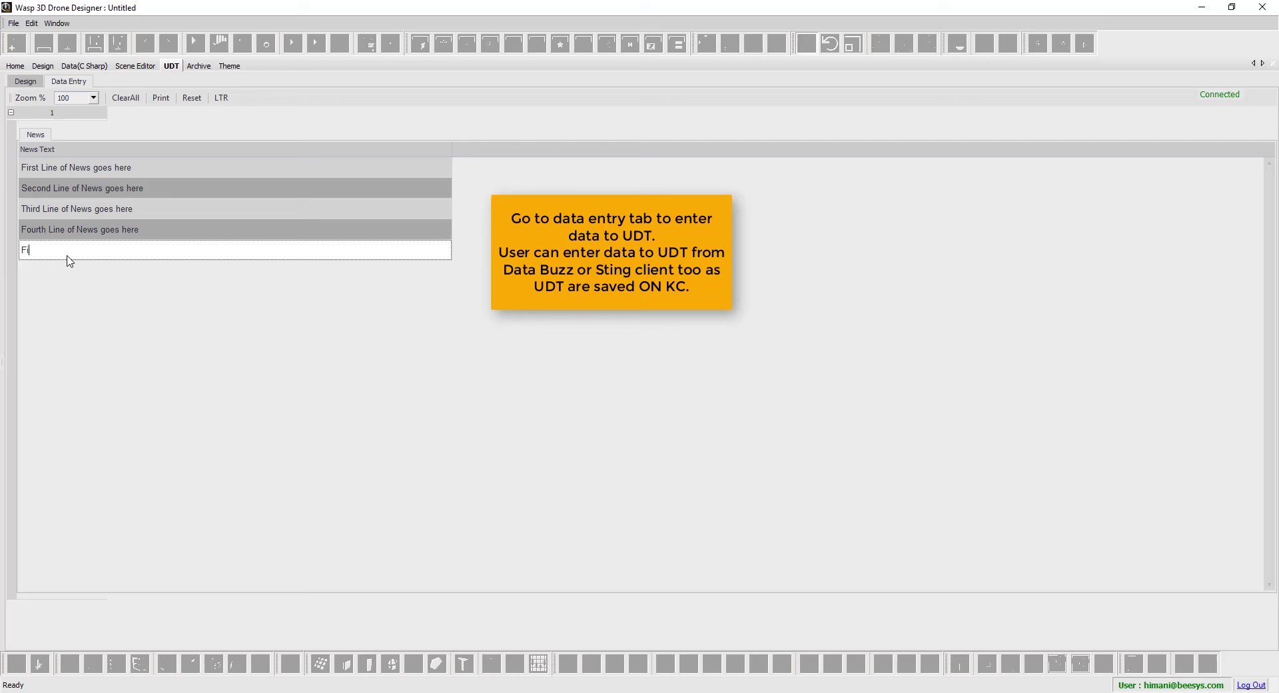
pyautogui.write('Fifth')
pyautogui.hotkey('ctrl', 'v')
pyautogui.click(38, 82)
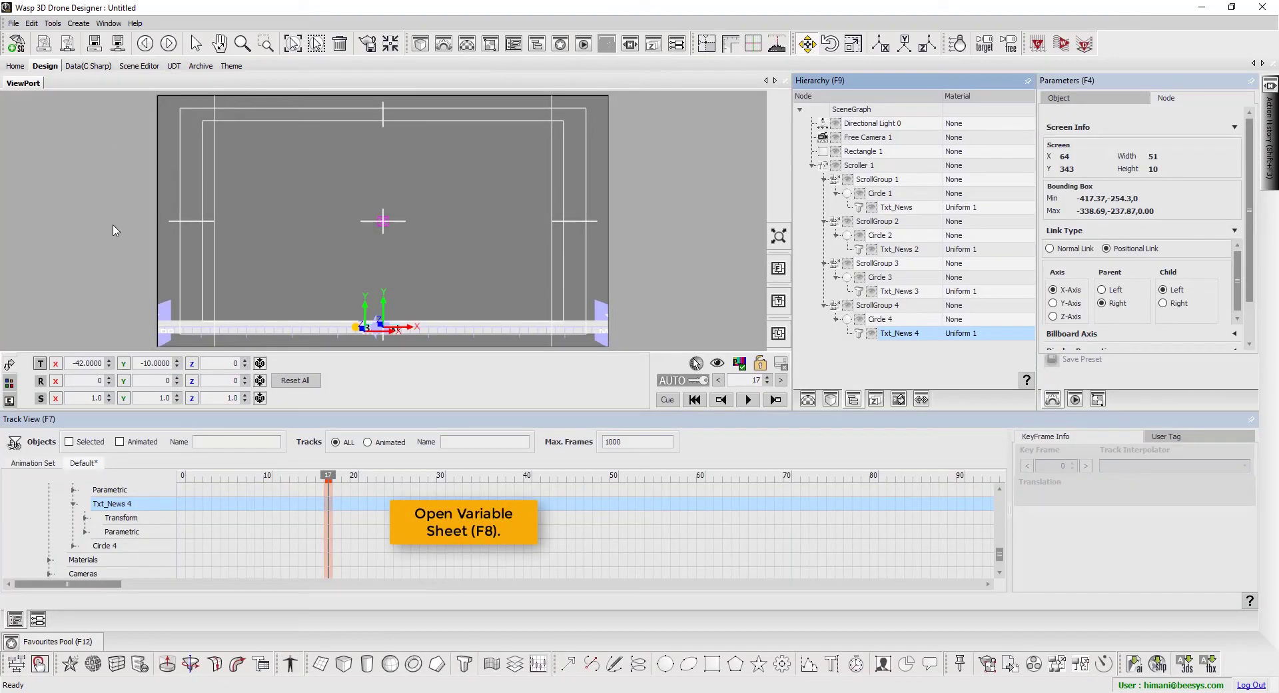
# - Add a UDT data addin to the scene and link it to the News Scroller UDT
pyautogui.click(47, 624)
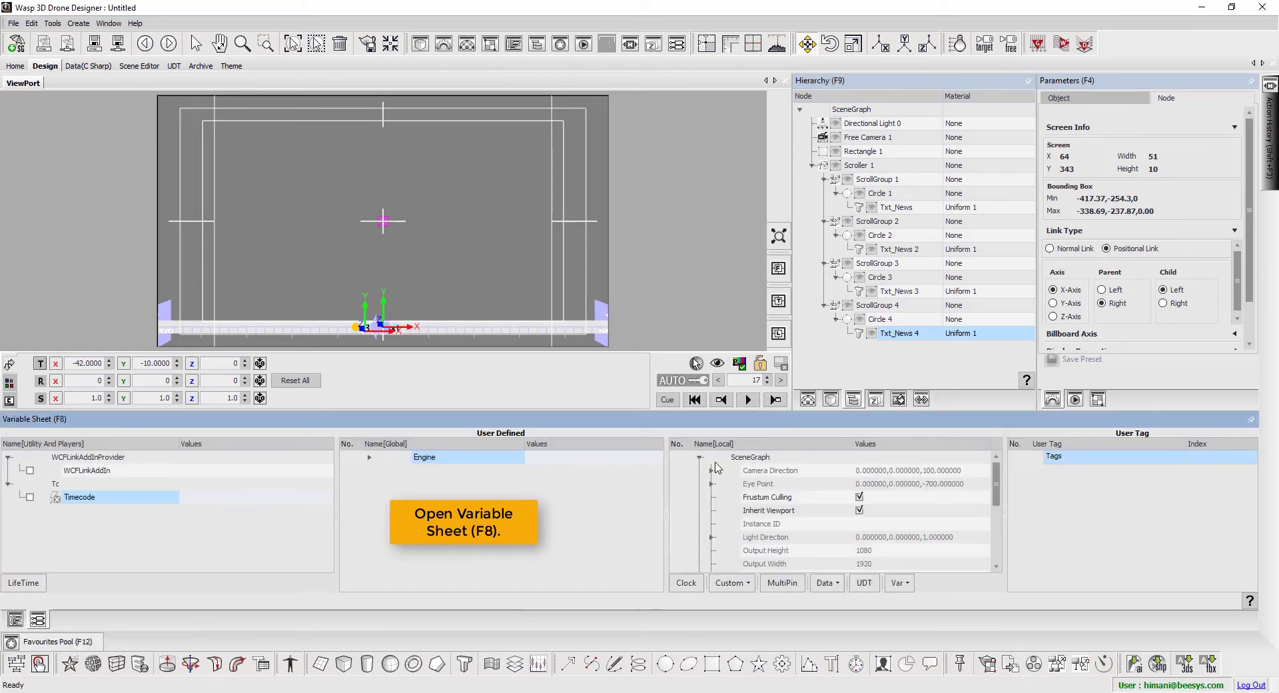
pyautogui.click(700, 458)
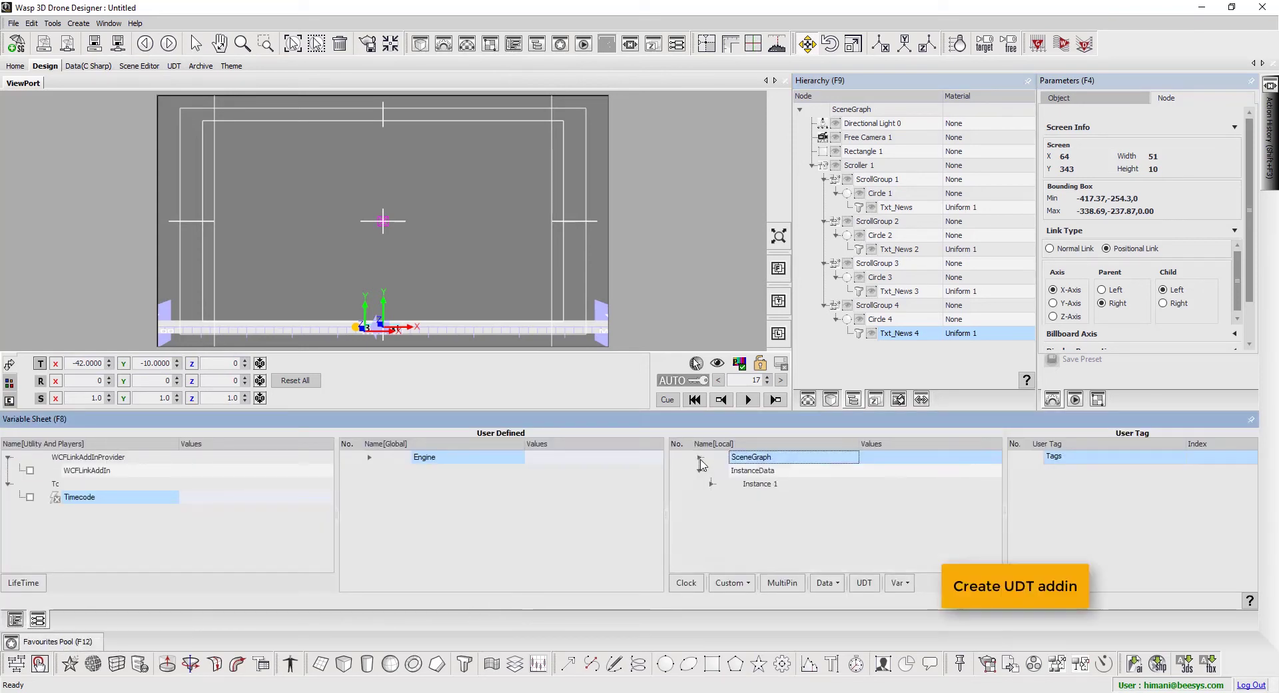
pyautogui.click(864, 584)
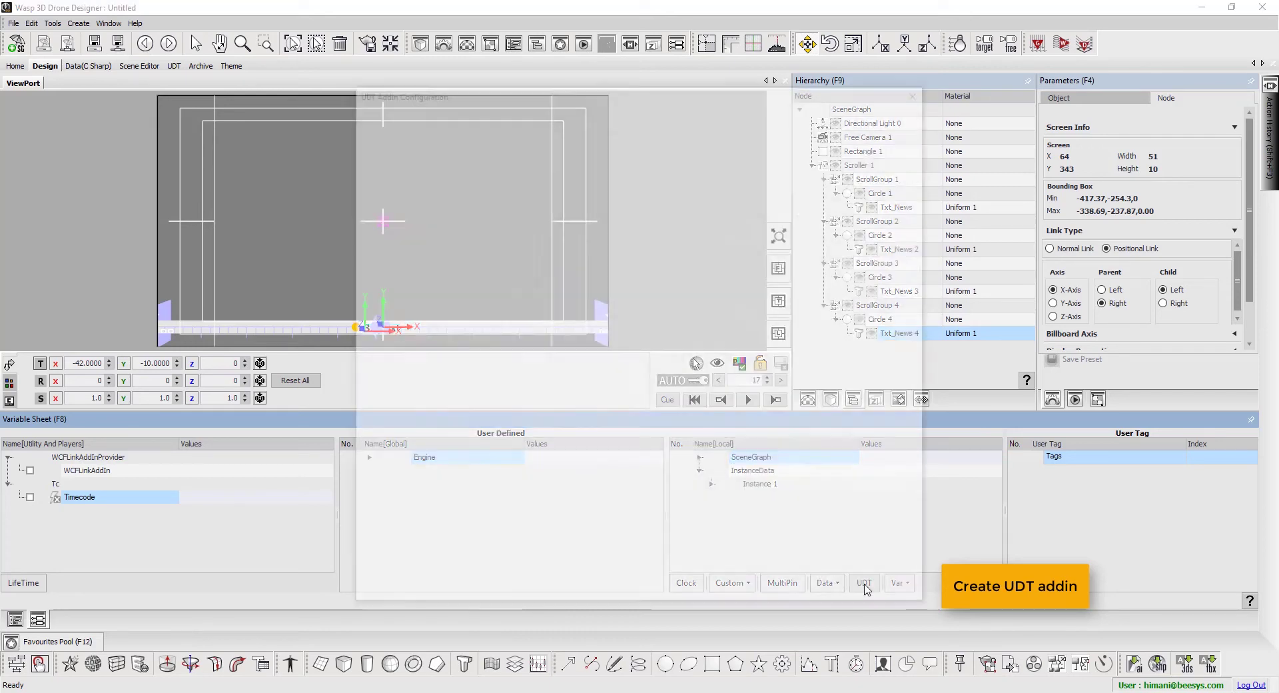
pyautogui.click(743, 126)
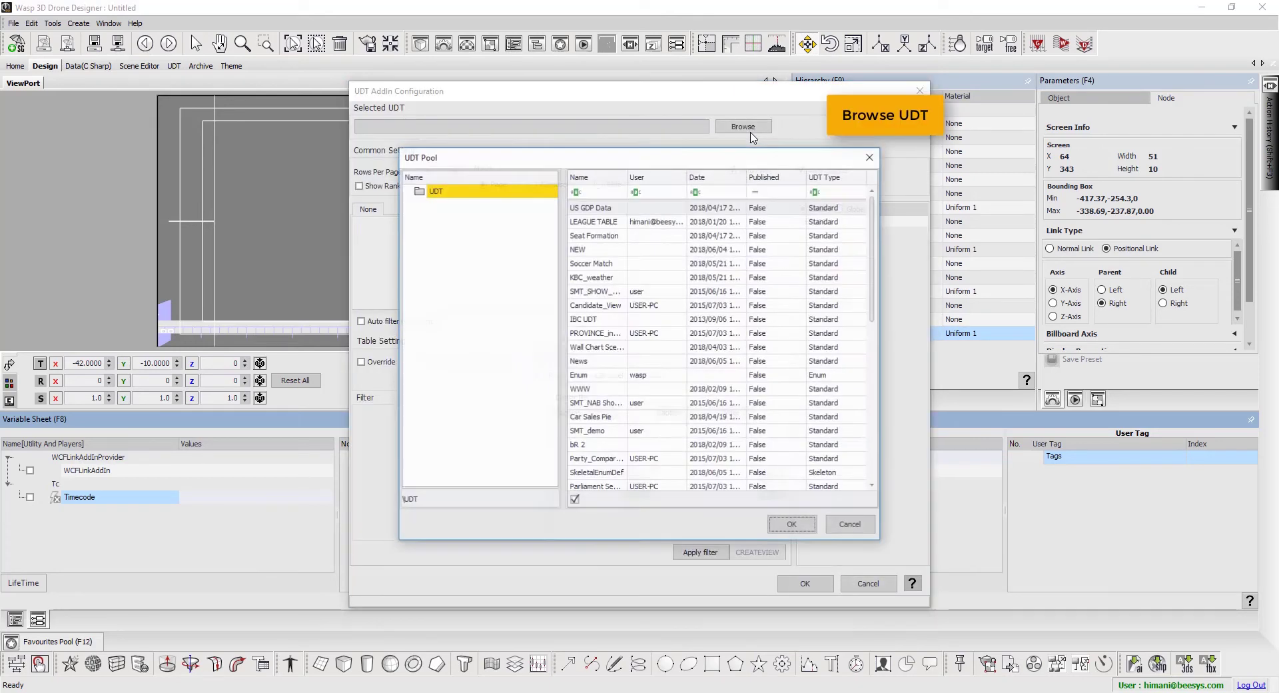
pyautogui.click(602, 196)
pyautogui.write('new')
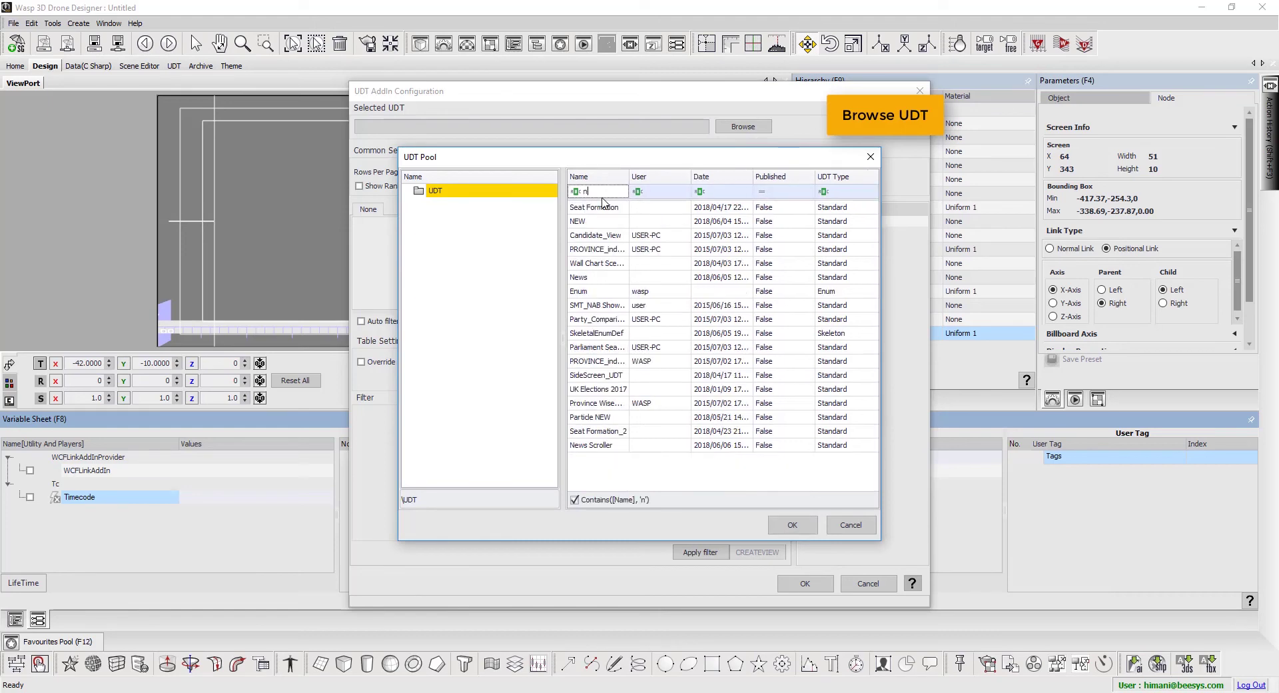
pyautogui.doubleClick(611, 249)
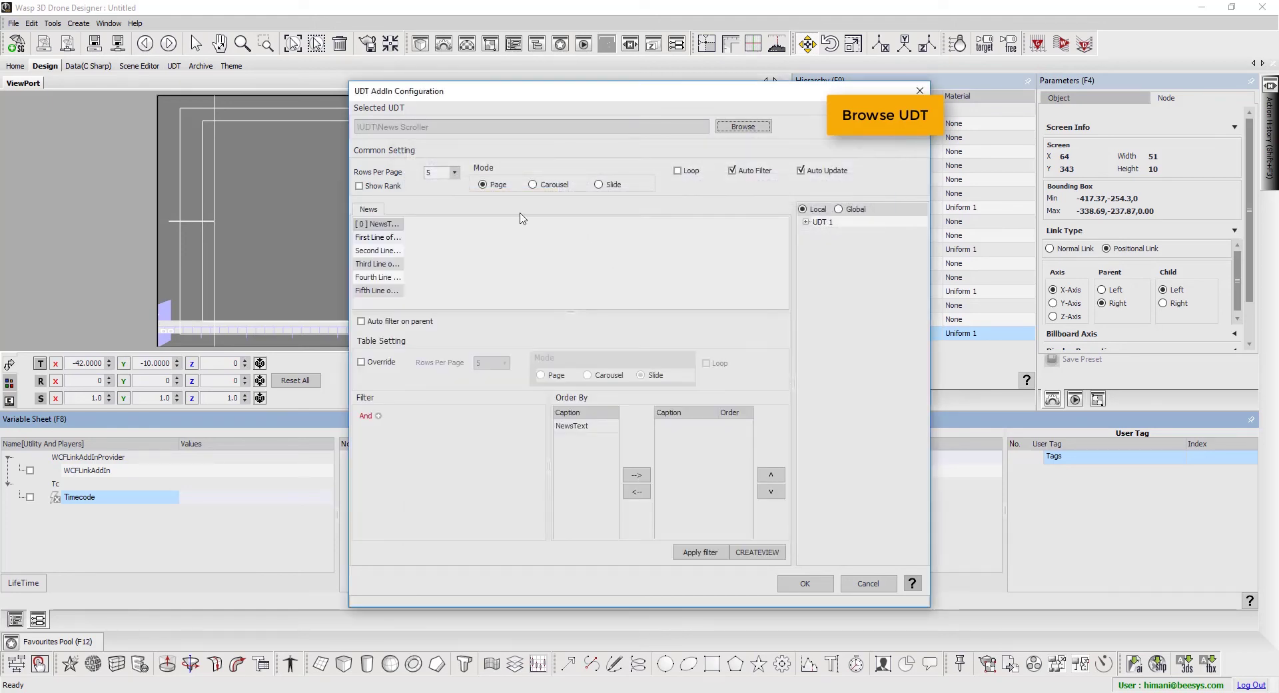
# - Set Rows Per Page to 1 with Auto Update on and confirm the UDT configuration
pyautogui.click(397, 236)
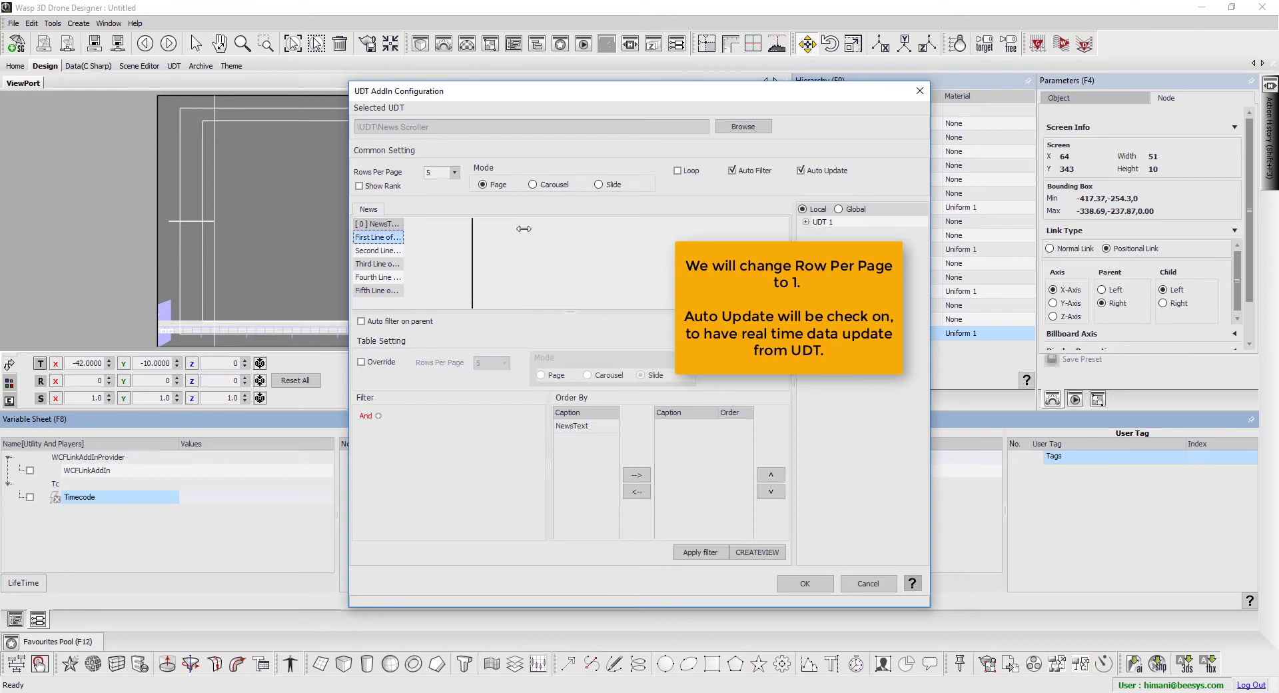
pyautogui.doubleClick(430, 173)
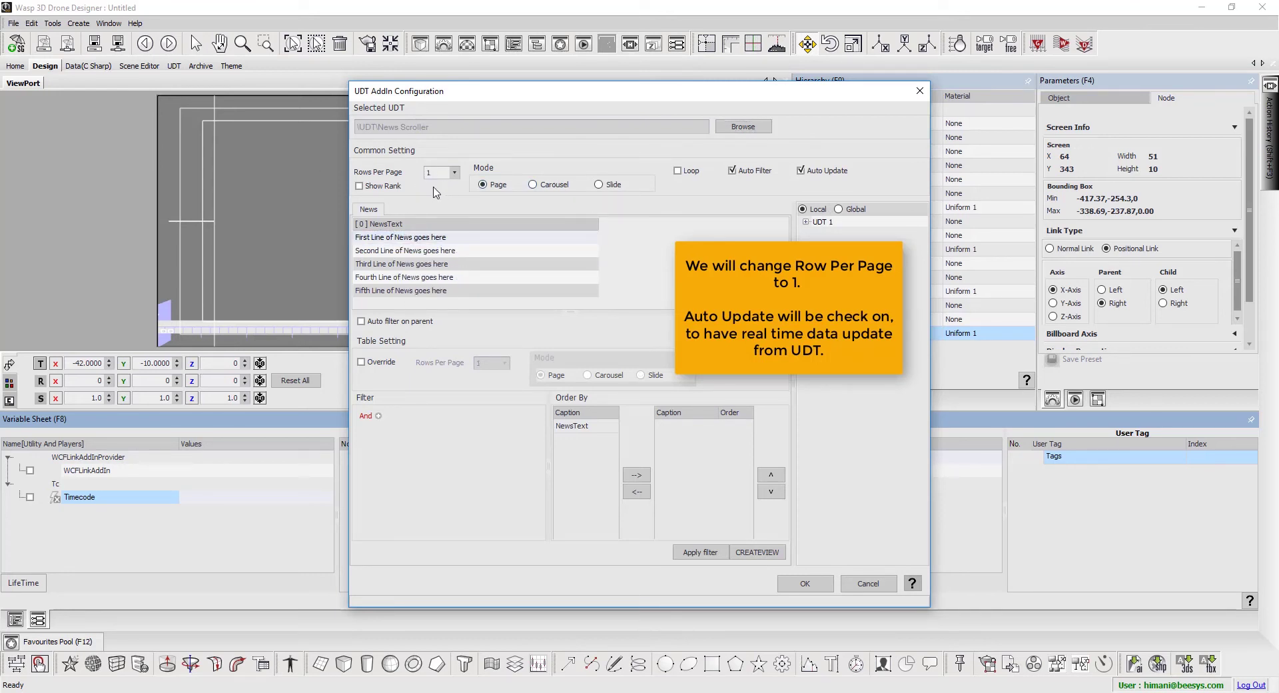
pyautogui.click(804, 584)
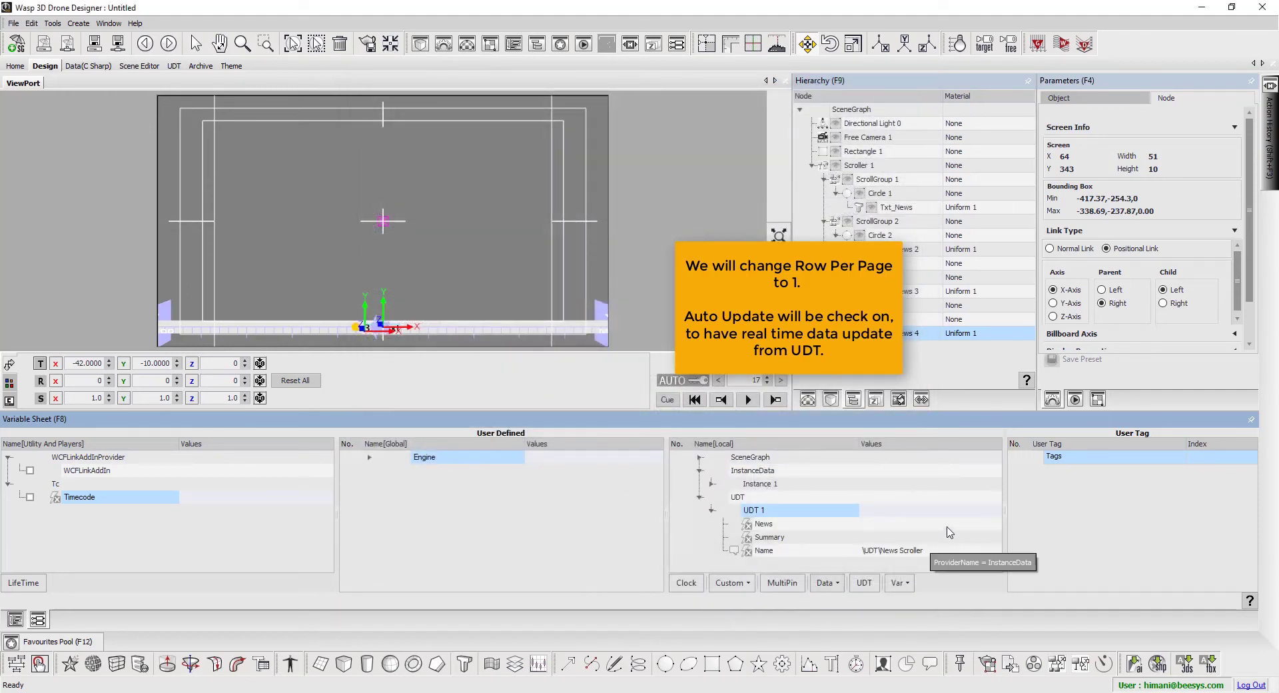
# - Inspect UDT 1's News field data, then show Scroller 1's Object parameters
pyautogui.click(961, 524)
pyautogui.click(995, 524)
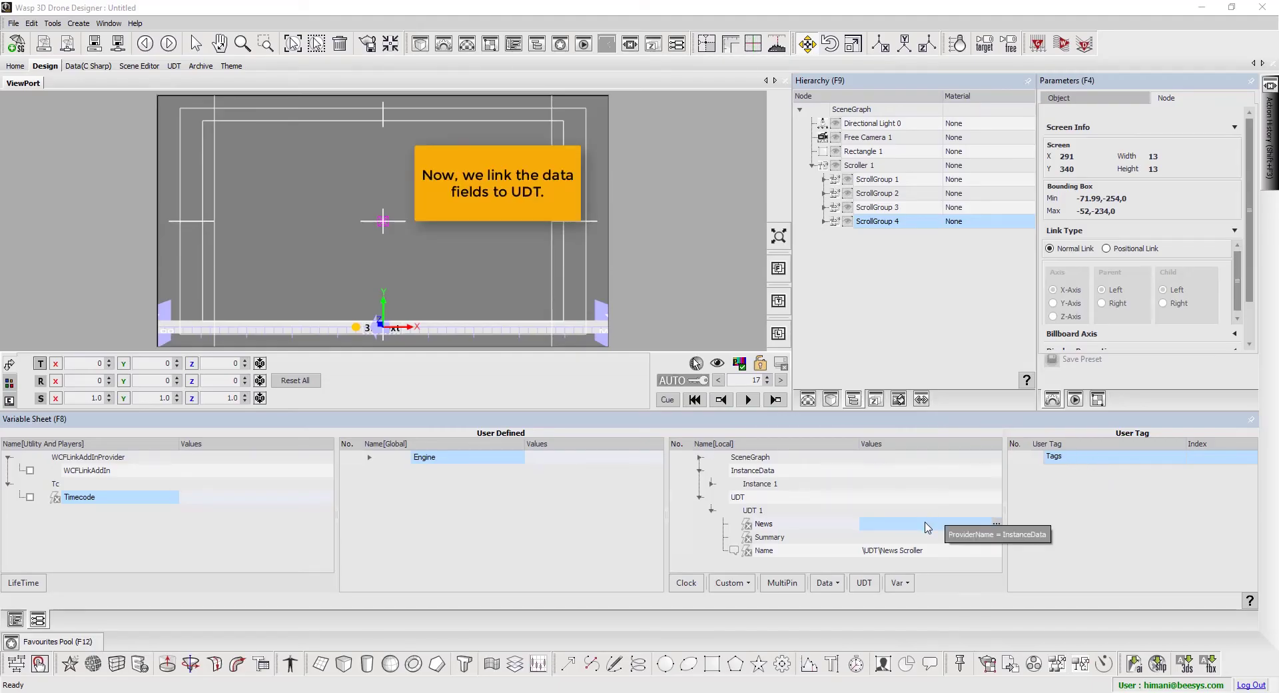
pyautogui.click(866, 167)
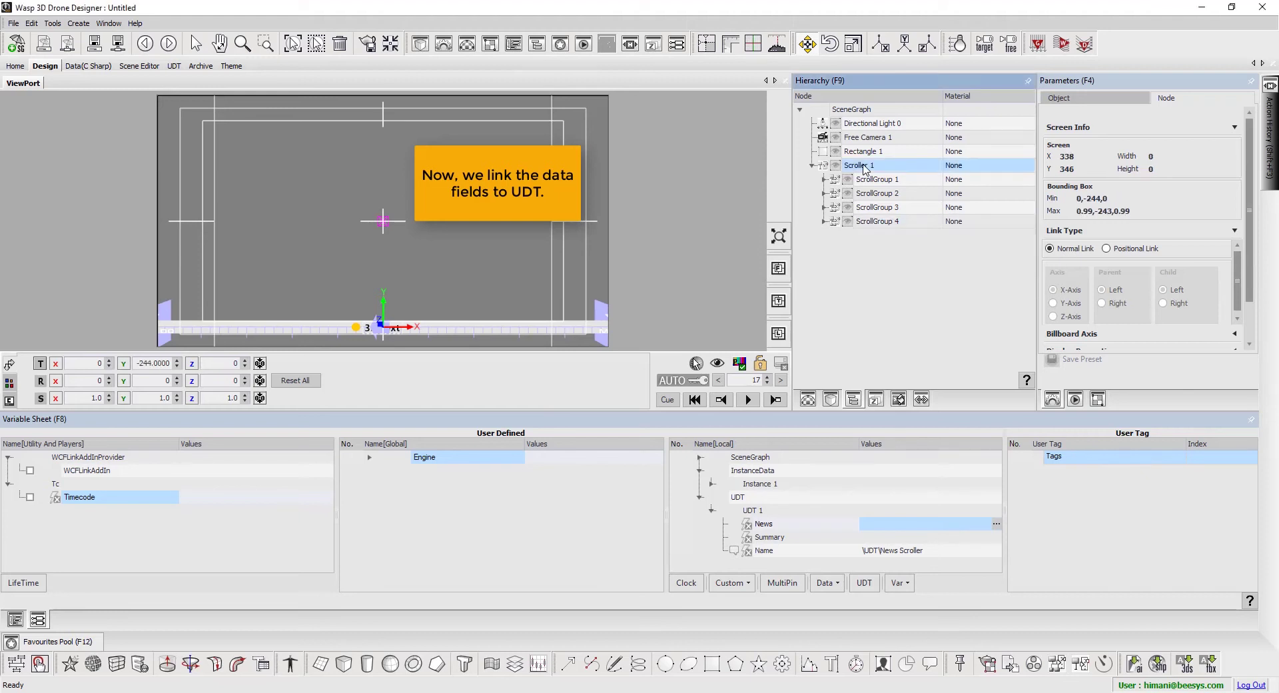
pyautogui.click(1053, 102)
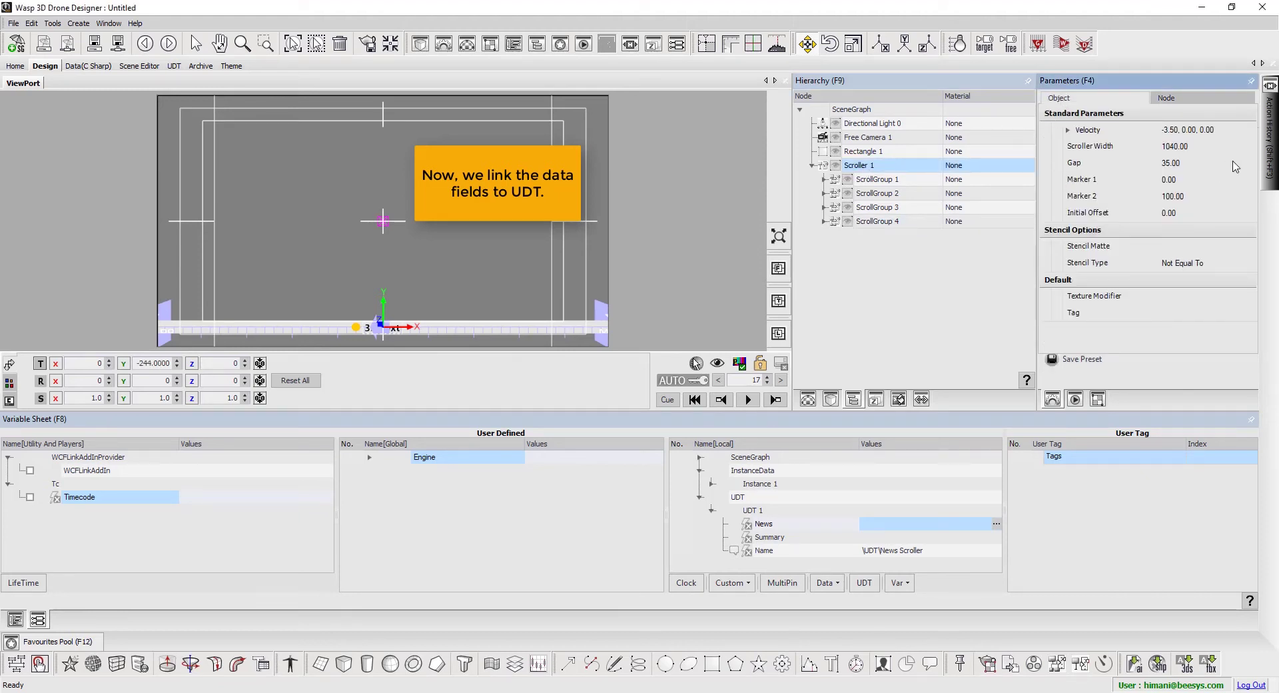
# - Tag ScrollGroup 1 as Txt_News, copying the name from its text object
pyautogui.click(912, 182)
pyautogui.doubleClick(911, 181)
pyautogui.click(895, 207)
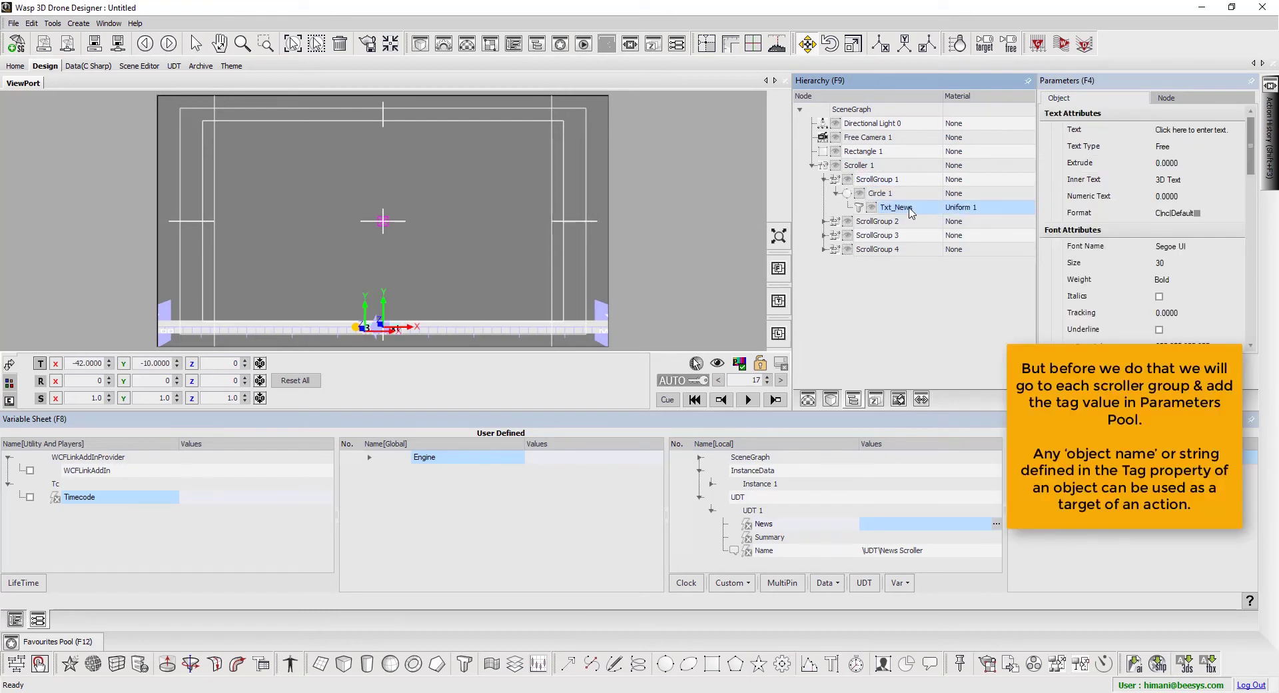
pyautogui.click(896, 207)
pyautogui.hotkey('ctrl', 'c')
pyautogui.click(879, 165)
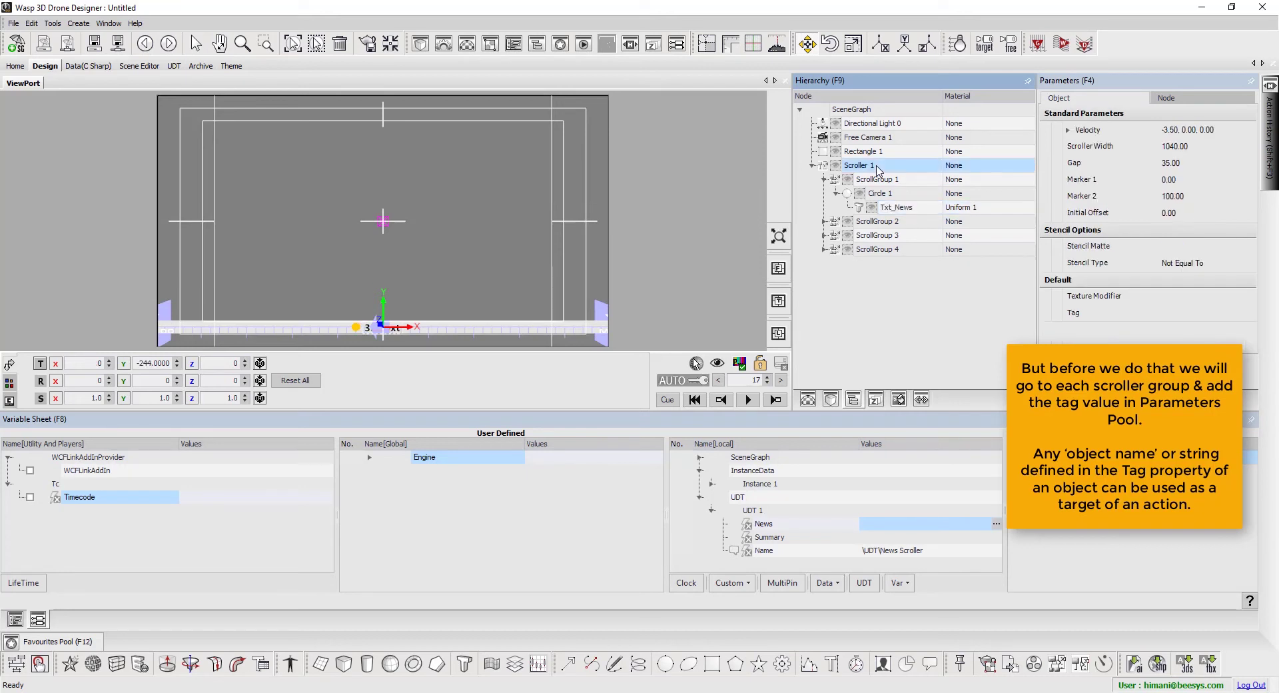
pyautogui.doubleClick(878, 180)
pyautogui.click(1171, 197)
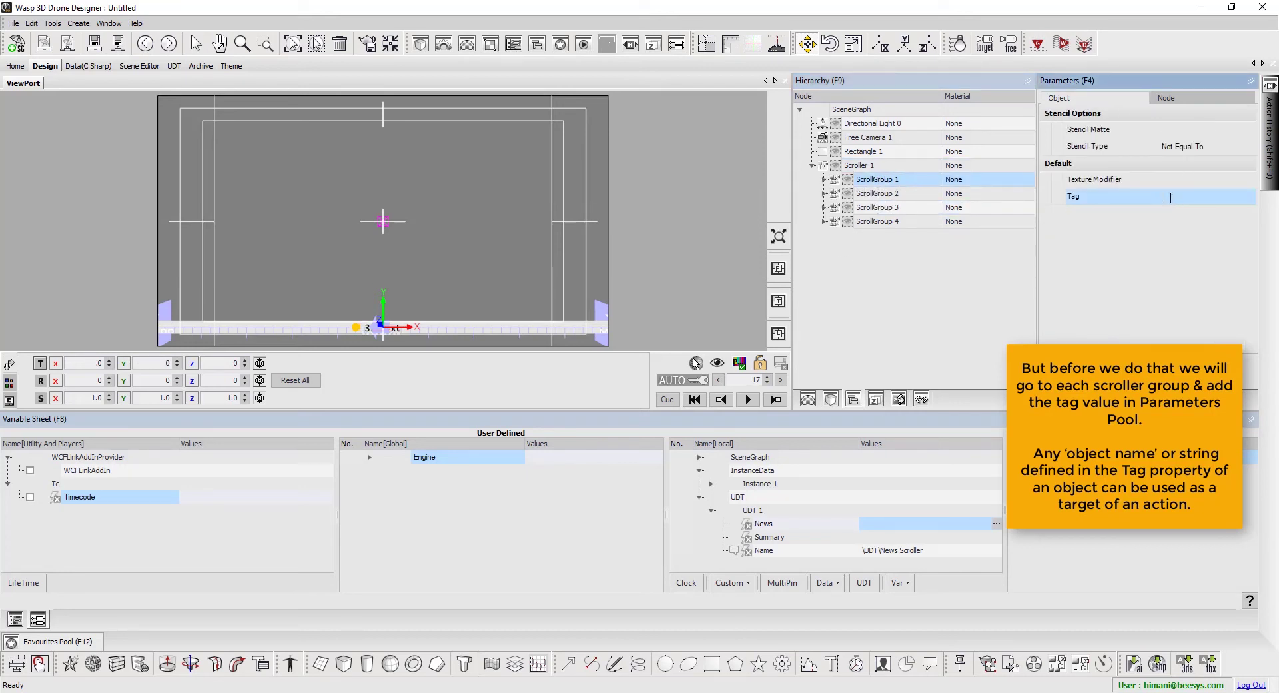
pyautogui.hotkey('ctrl', 'v')
pyautogui.press('Return')
# - Give ScrollGroup 2 the Tag Txt_News 2 after checking its text object name
pyautogui.doubleClick(925, 194)
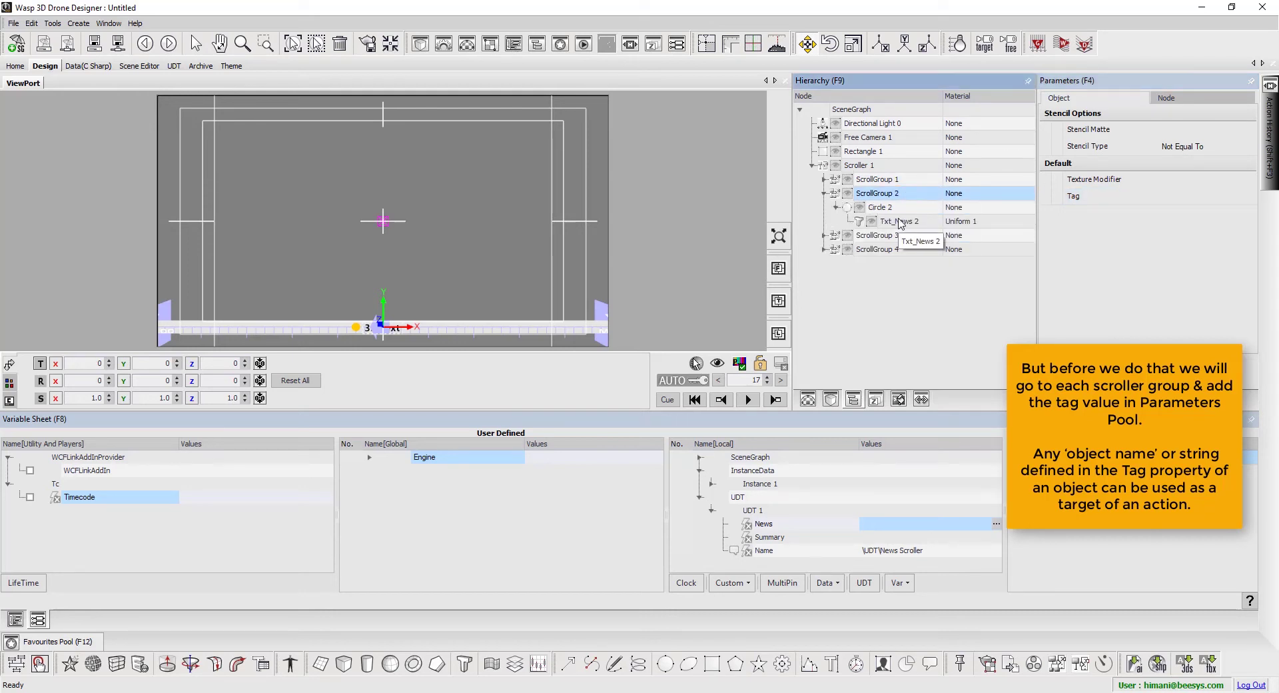
pyautogui.click(900, 222)
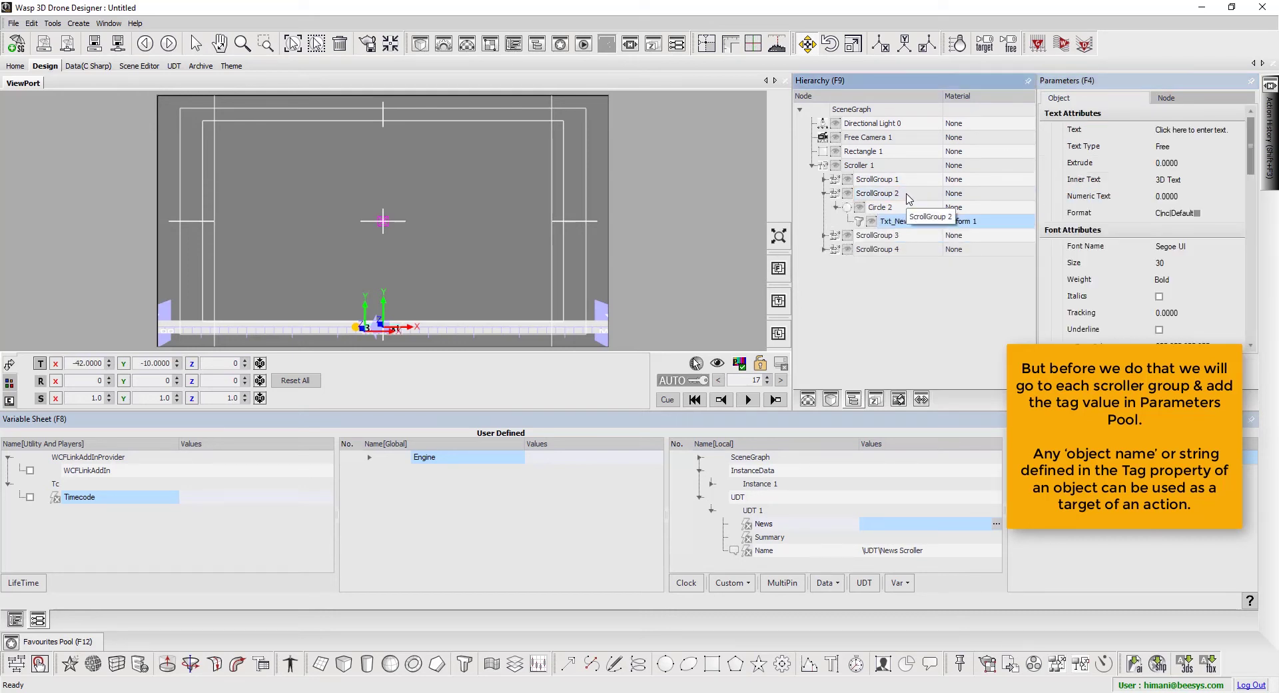
pyautogui.click(909, 195)
pyautogui.click(1178, 196)
pyautogui.write('Txt_News 2')
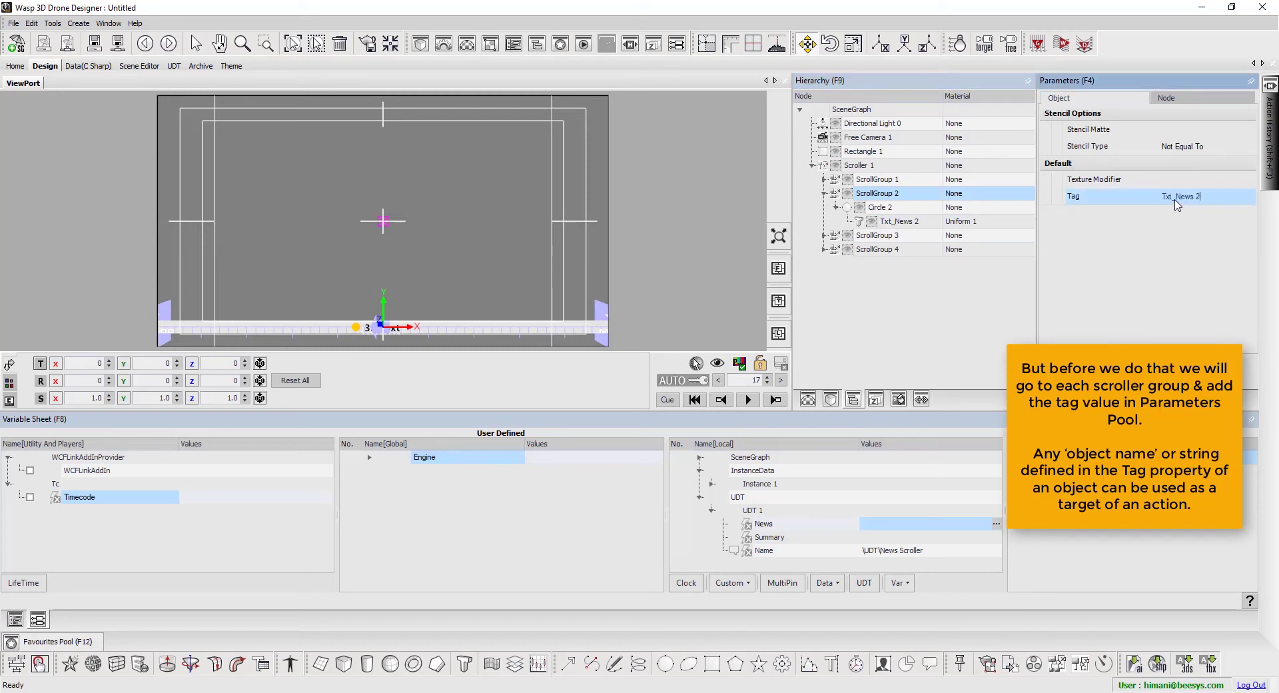
pyautogui.press('Return')
# - Tag ScrollGroup 3 as Txt_News 3 and ScrollGroup 4 as Txt_News 4, then verify
pyautogui.click(877, 236)
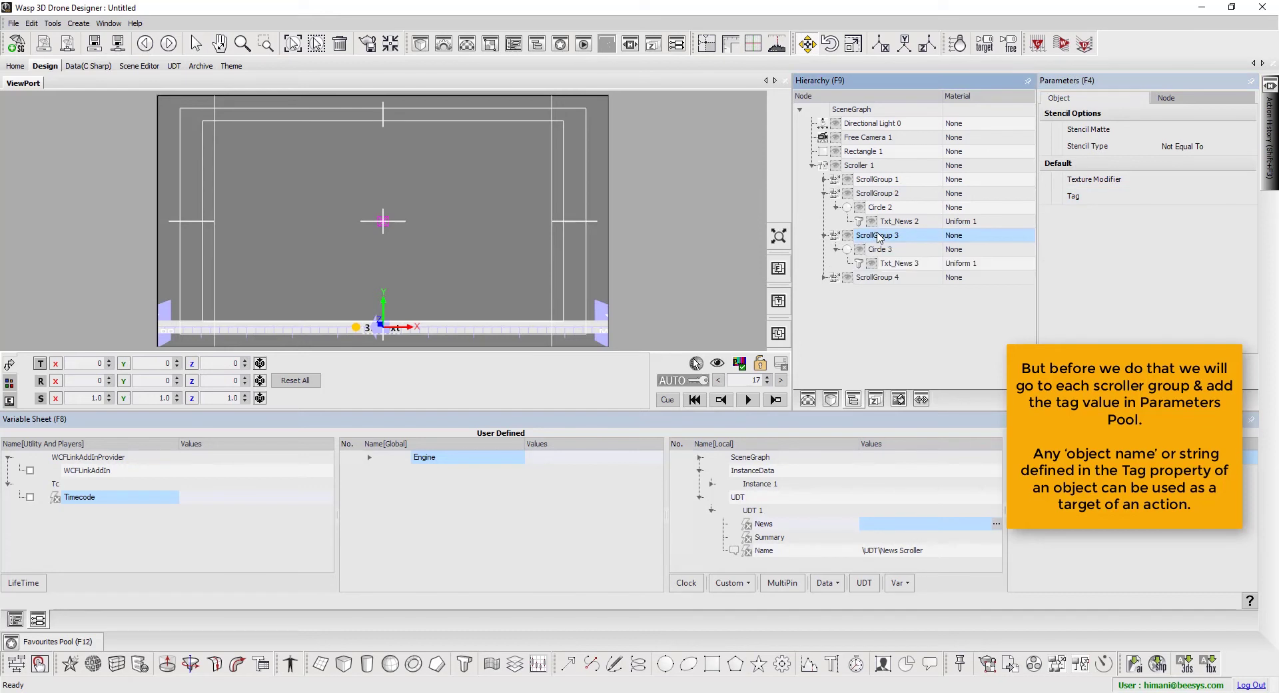
pyautogui.click(1166, 200)
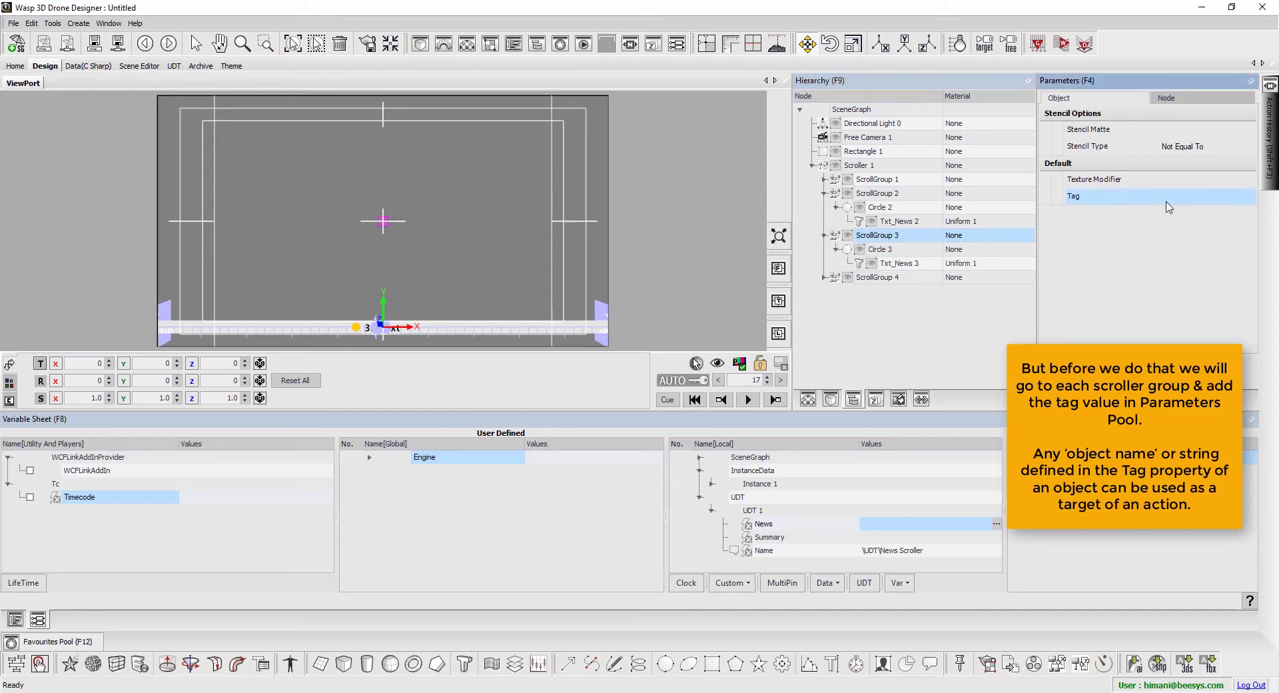
pyautogui.write('Txt_News 3')
pyautogui.press('Return')
pyautogui.click(1165, 199)
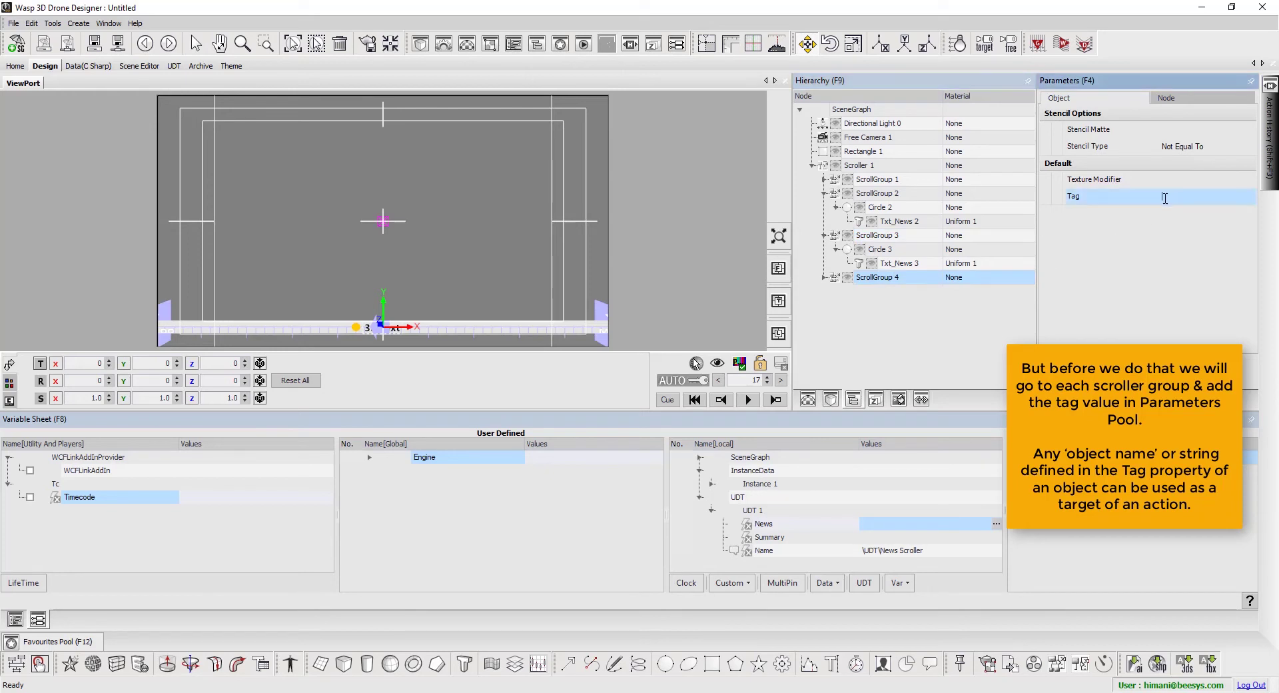
pyautogui.write('Txt_News 4')
pyautogui.press('Return')
pyautogui.click(1223, 194)
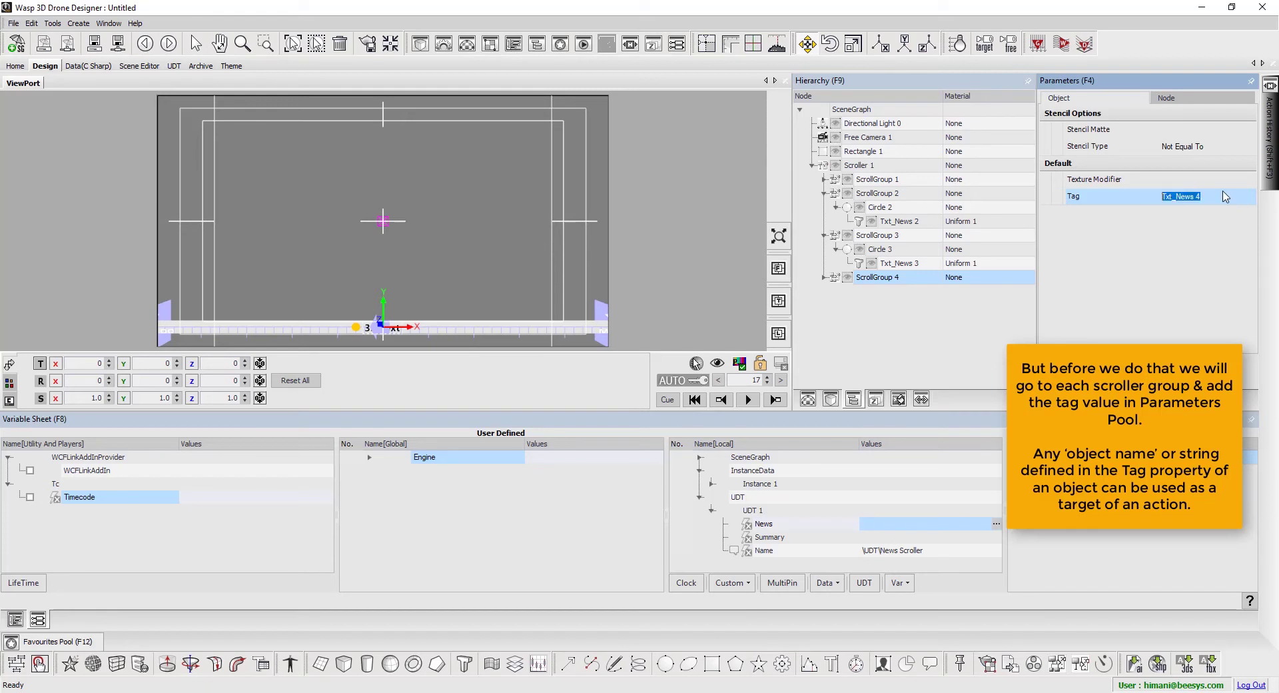
pyautogui.doubleClick(912, 279)
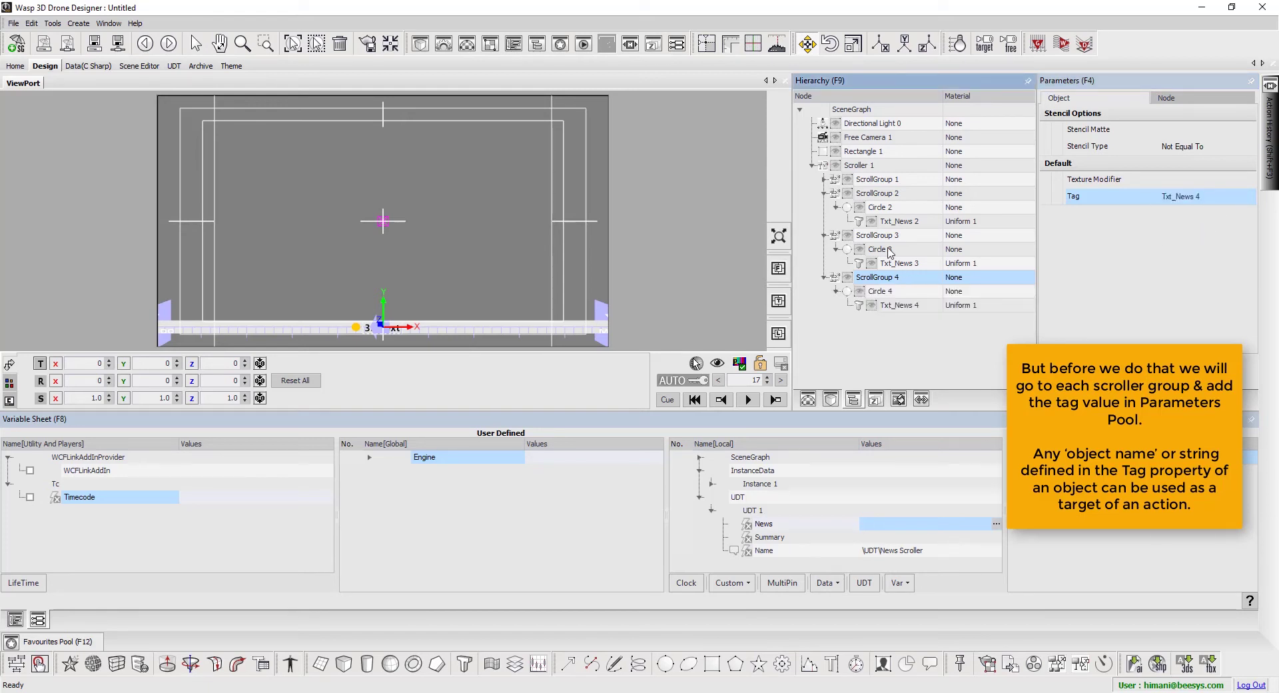
# - Collapse the scroll groups and open Scroller 1's Events > On Scroller window
pyautogui.doubleClick(881, 194)
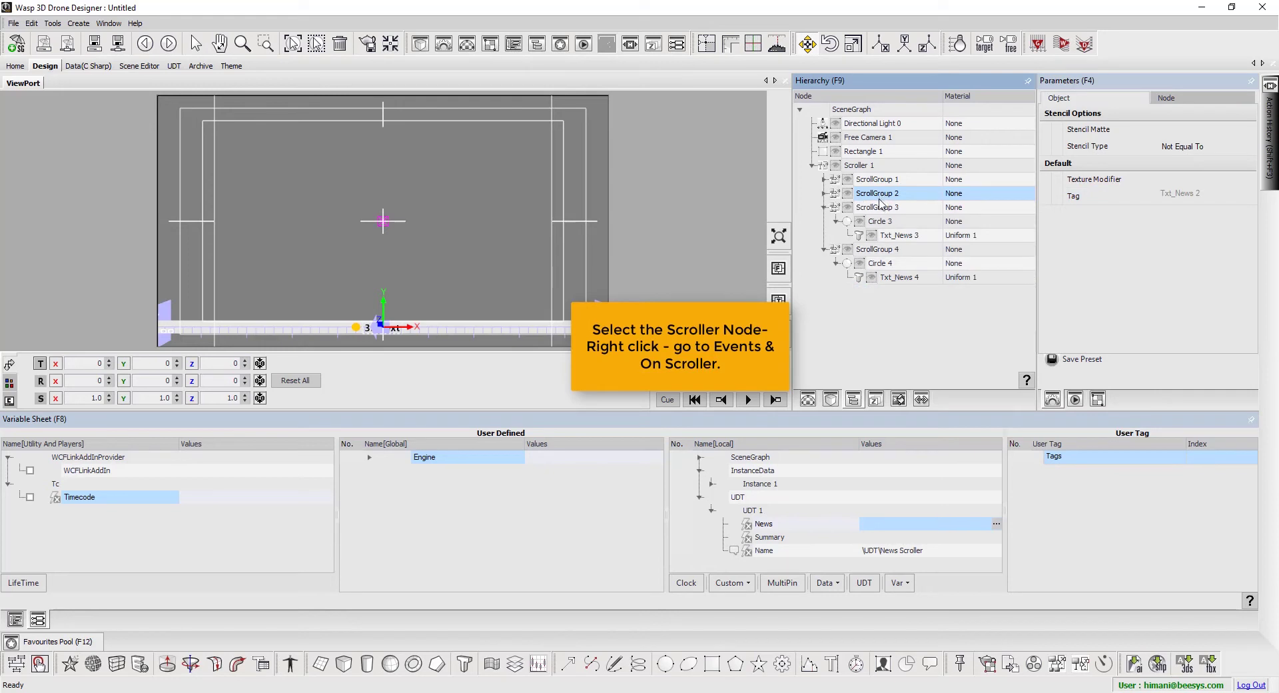
pyautogui.doubleClick(879, 208)
pyautogui.doubleClick(881, 222)
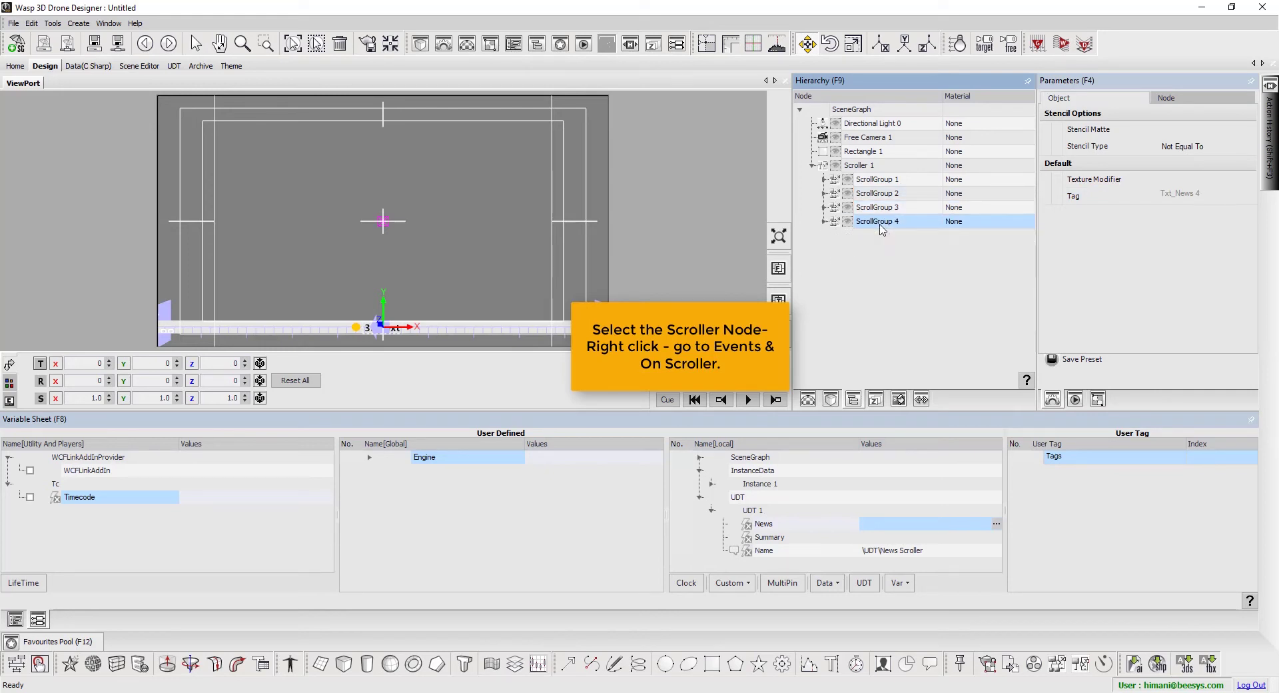
pyautogui.click(872, 169)
pyautogui.rightClick(873, 171)
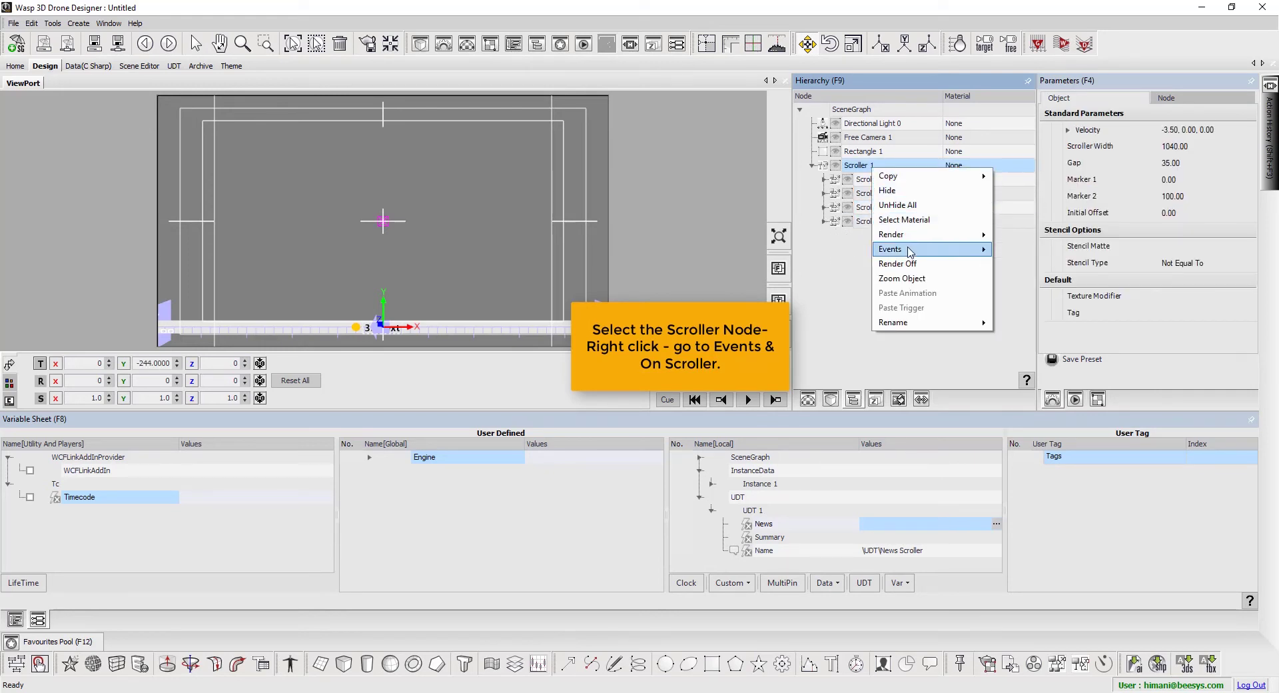
pyautogui.moveTo(911, 251)
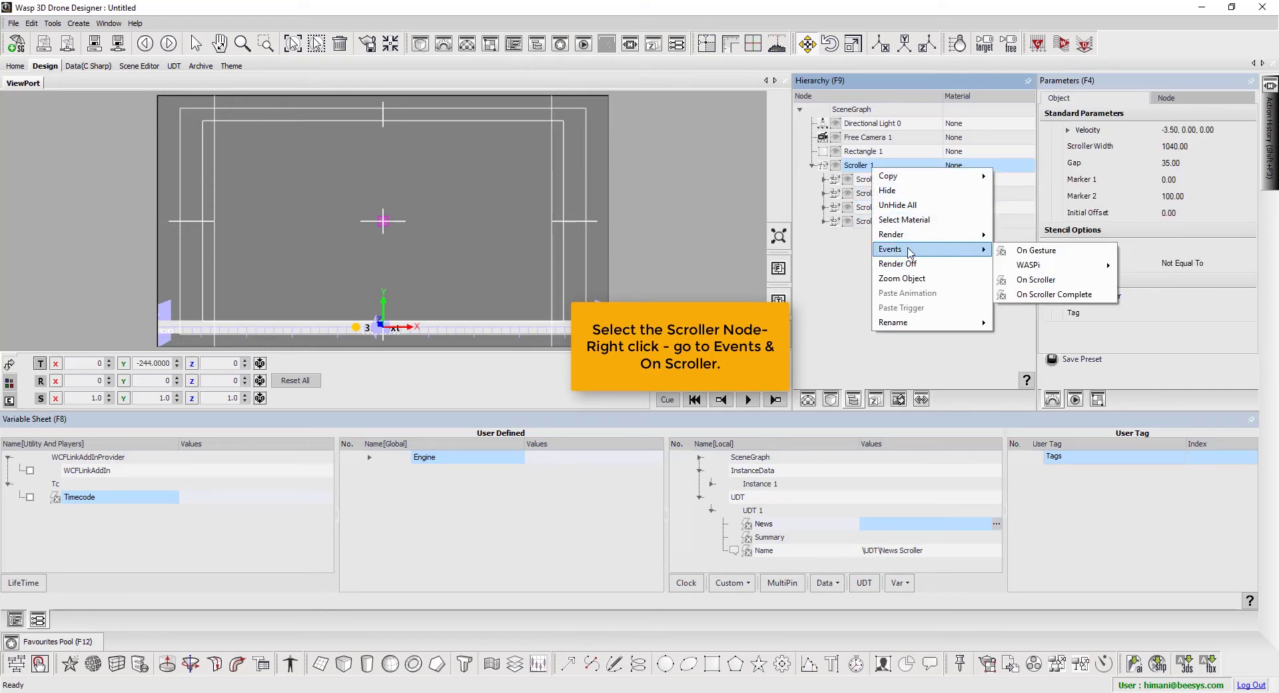
pyautogui.click(1065, 285)
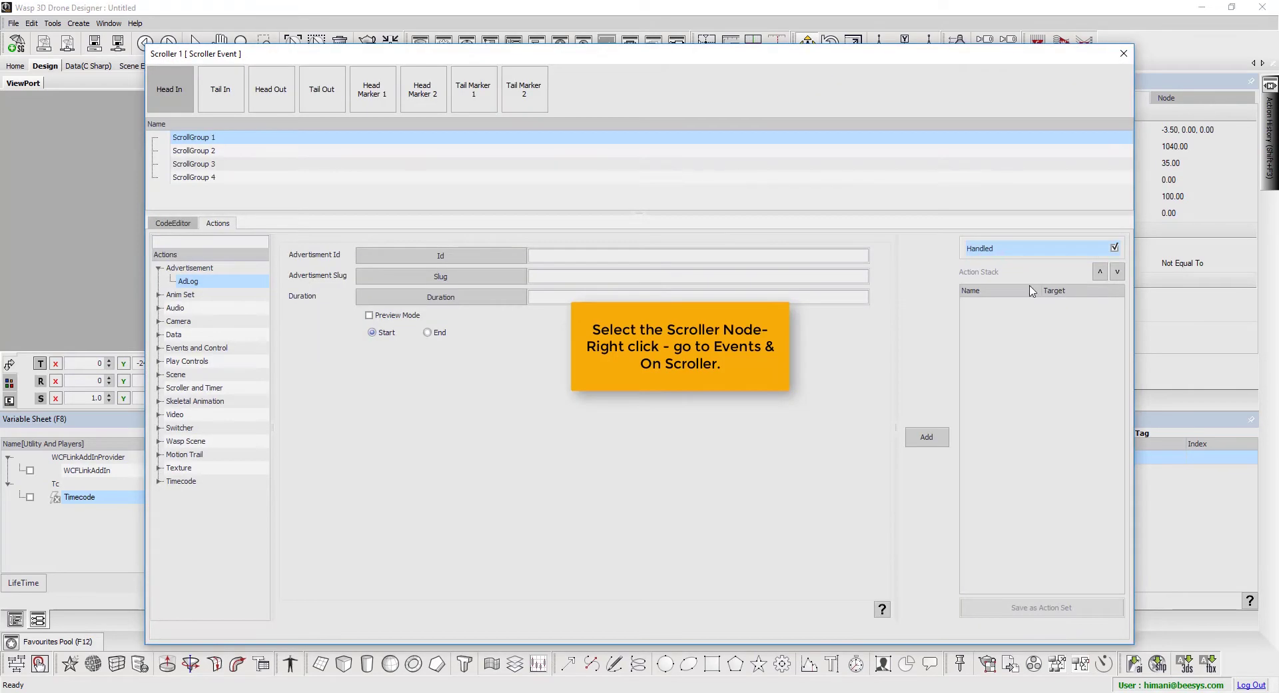
# - Select the Head In event for ScrollGroup 1 and focus the Actions search box
pyautogui.click(177, 106)
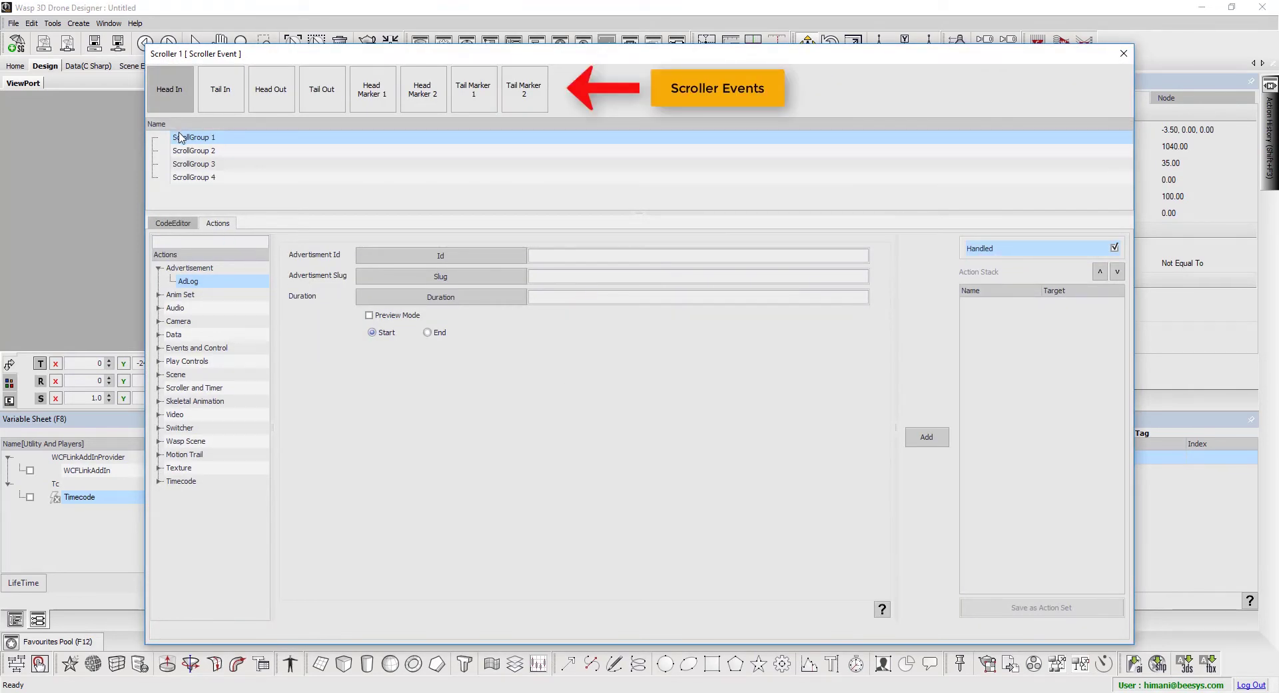
pyautogui.click(183, 137)
pyautogui.click(192, 242)
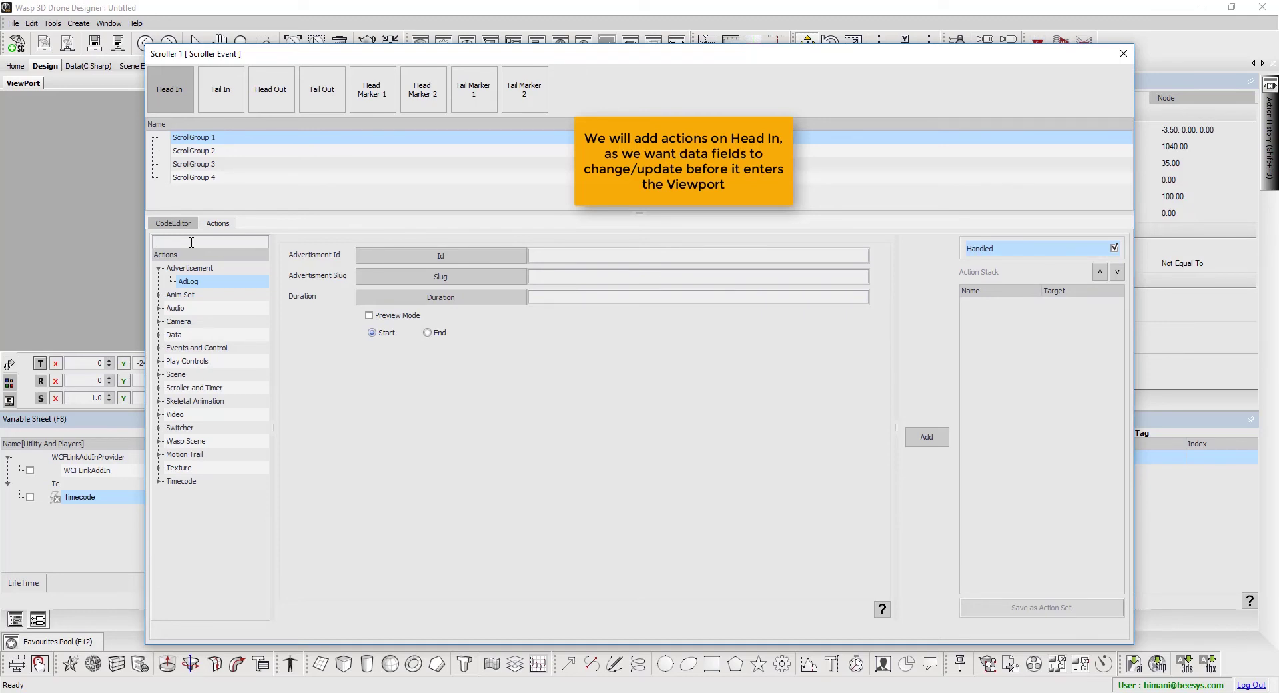
# - Add a Set Param action targeting Self.Tag with object type Text3D
pyautogui.write('se')
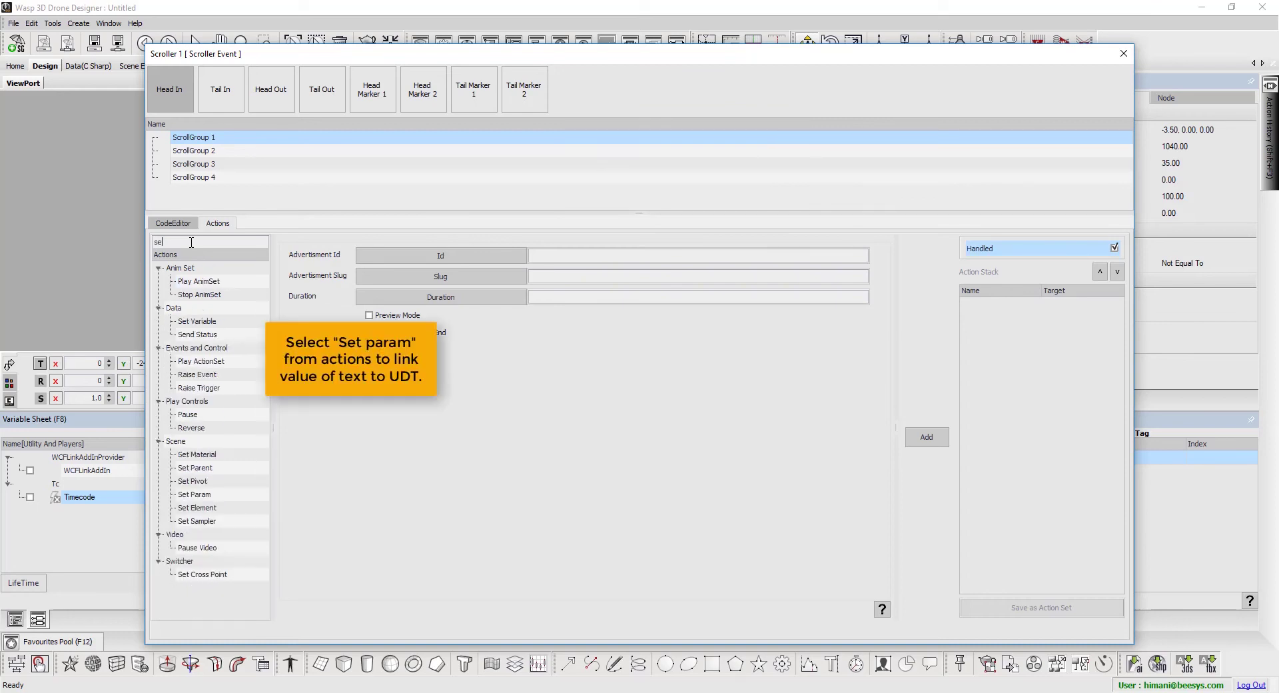
pyautogui.write('t p')
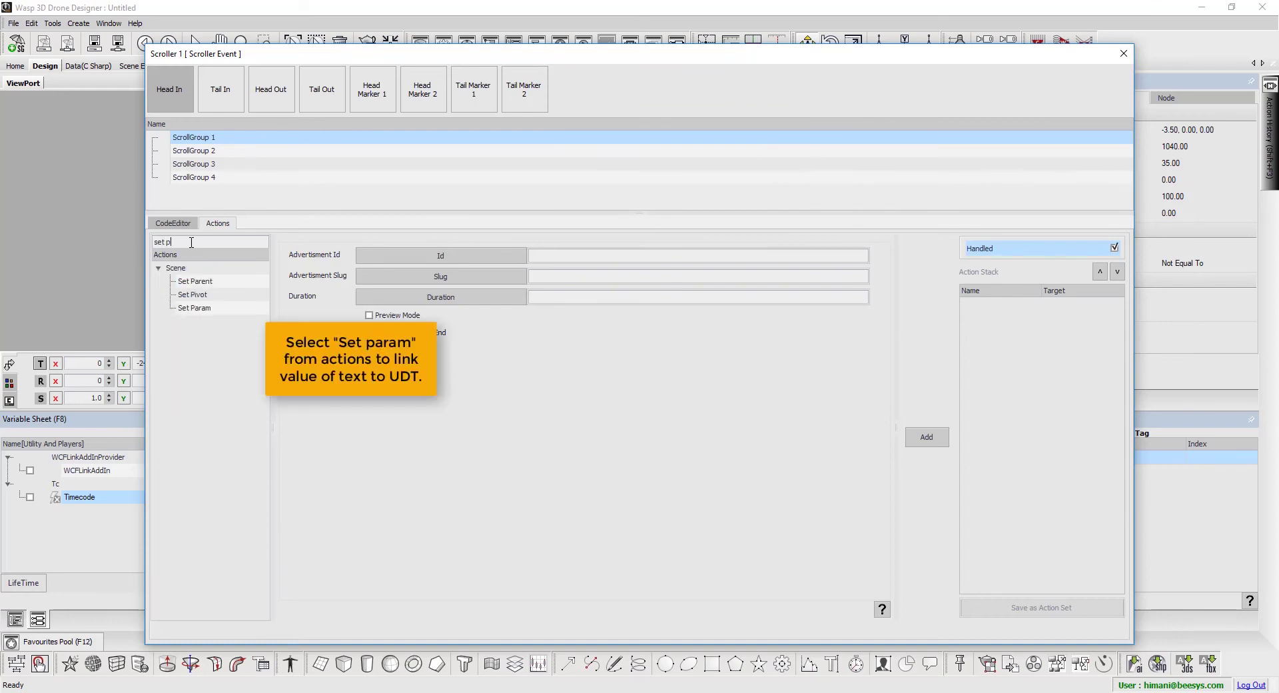
pyautogui.click(208, 309)
pyautogui.click(393, 264)
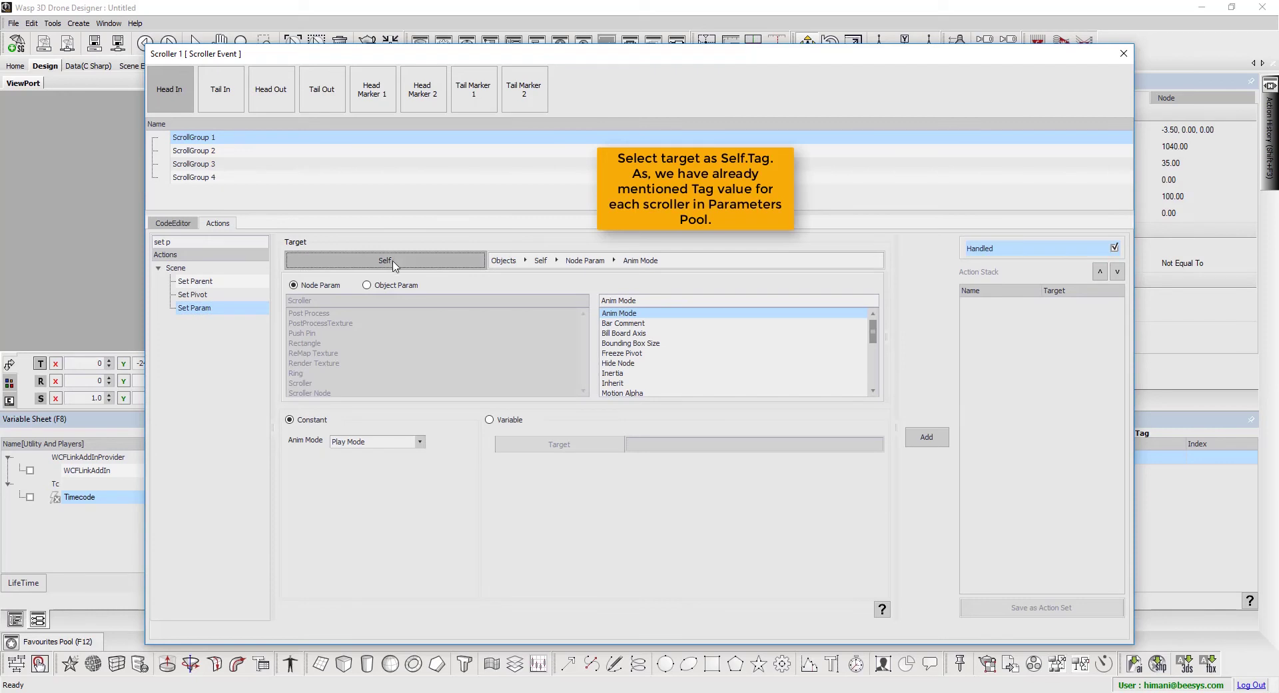
pyautogui.click(336, 367)
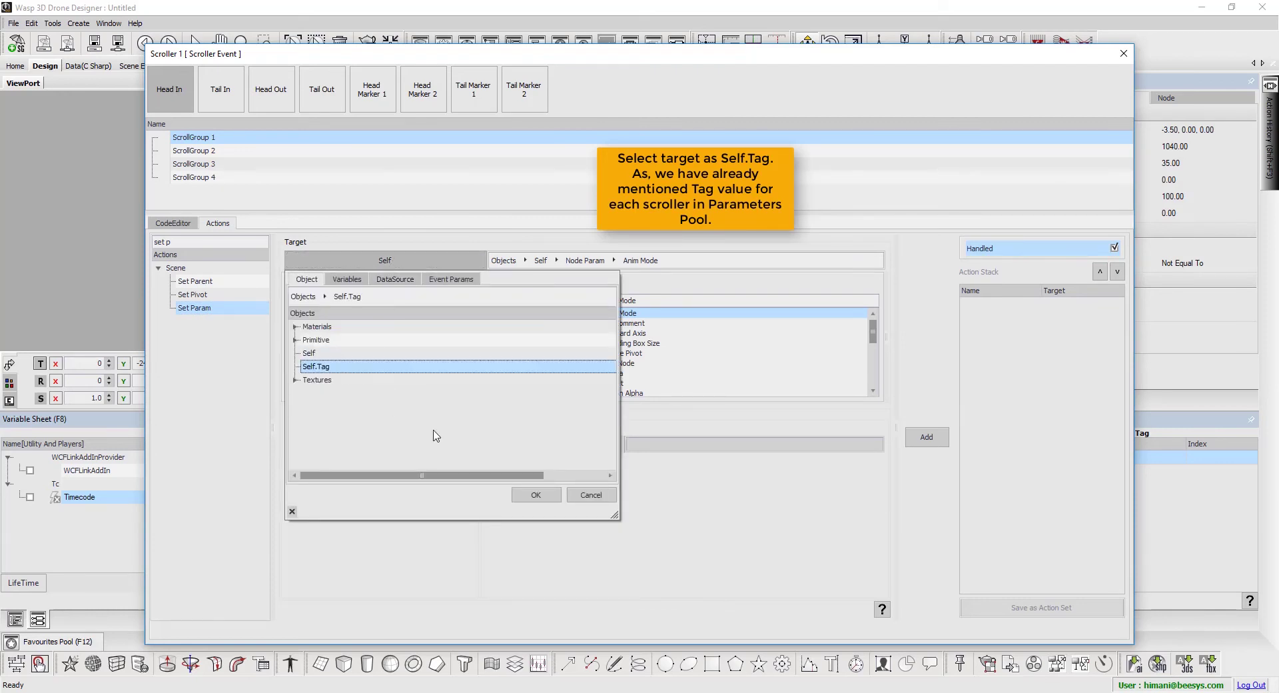
pyautogui.click(533, 495)
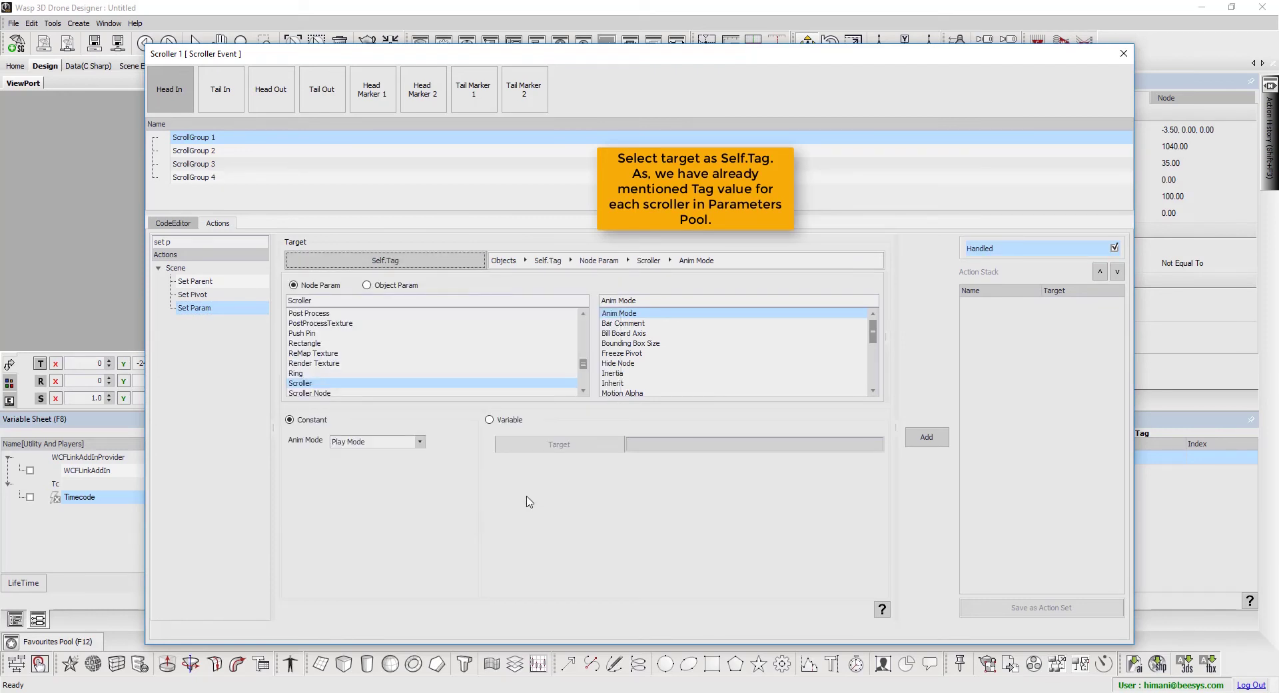
pyautogui.click(357, 373)
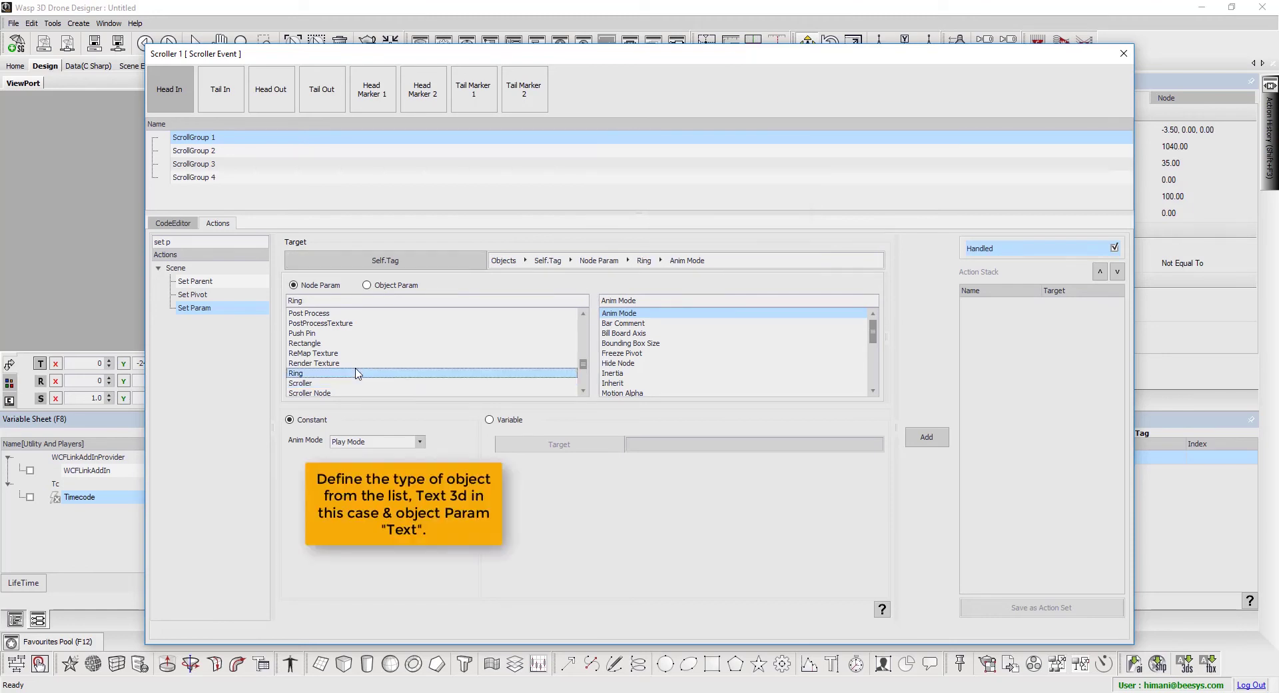
pyautogui.scroll(-3, 357, 373)
pyautogui.click(320, 384)
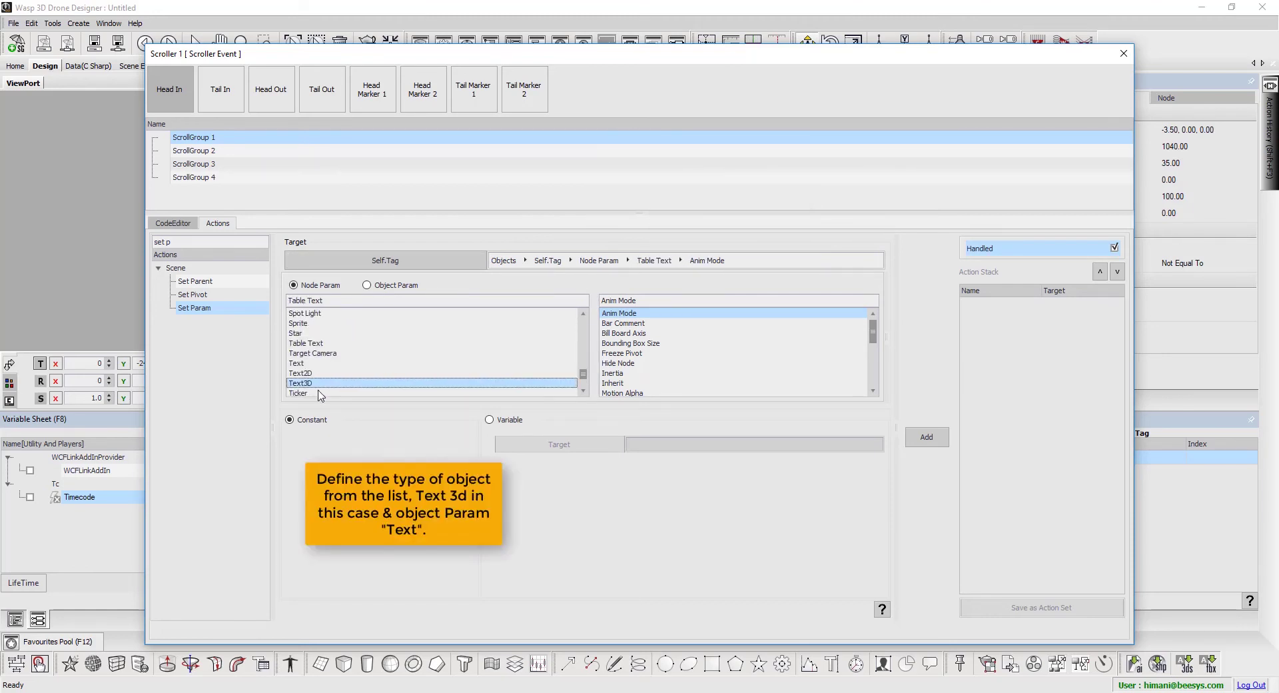
pyautogui.click(629, 338)
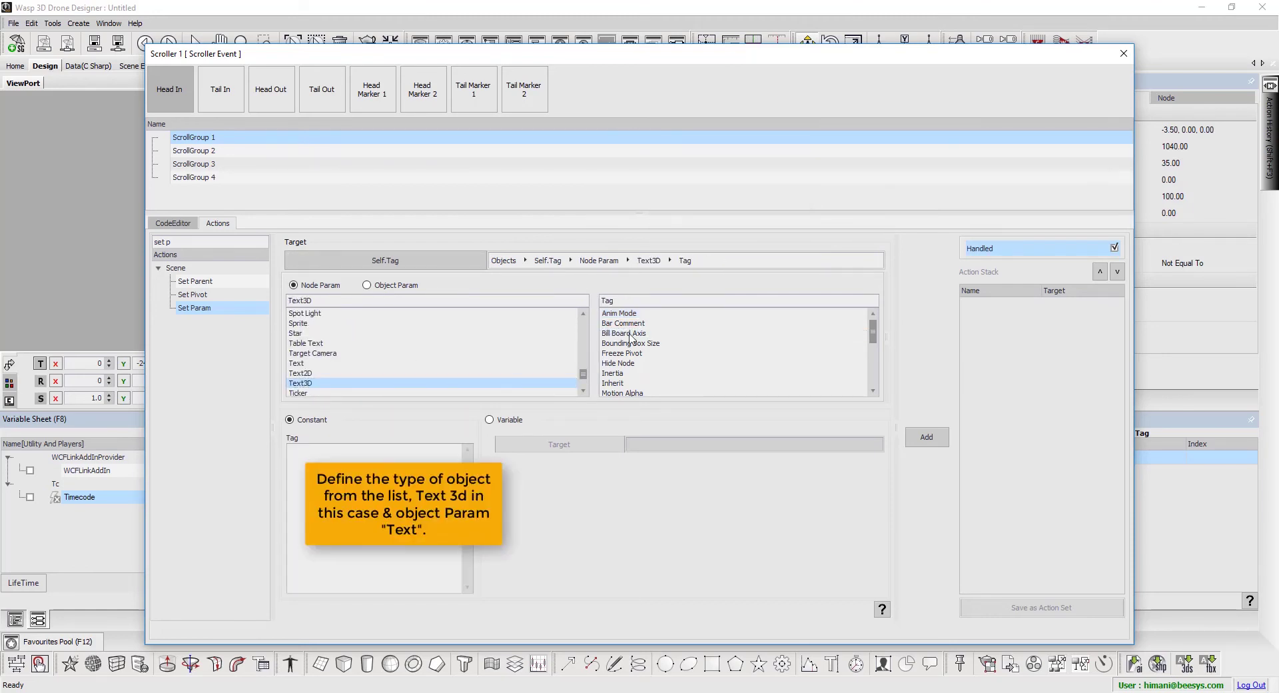
# - Bind the Text3D Text parameter to the UDT 1 News first column and add it to the stack
pyautogui.click(397, 287)
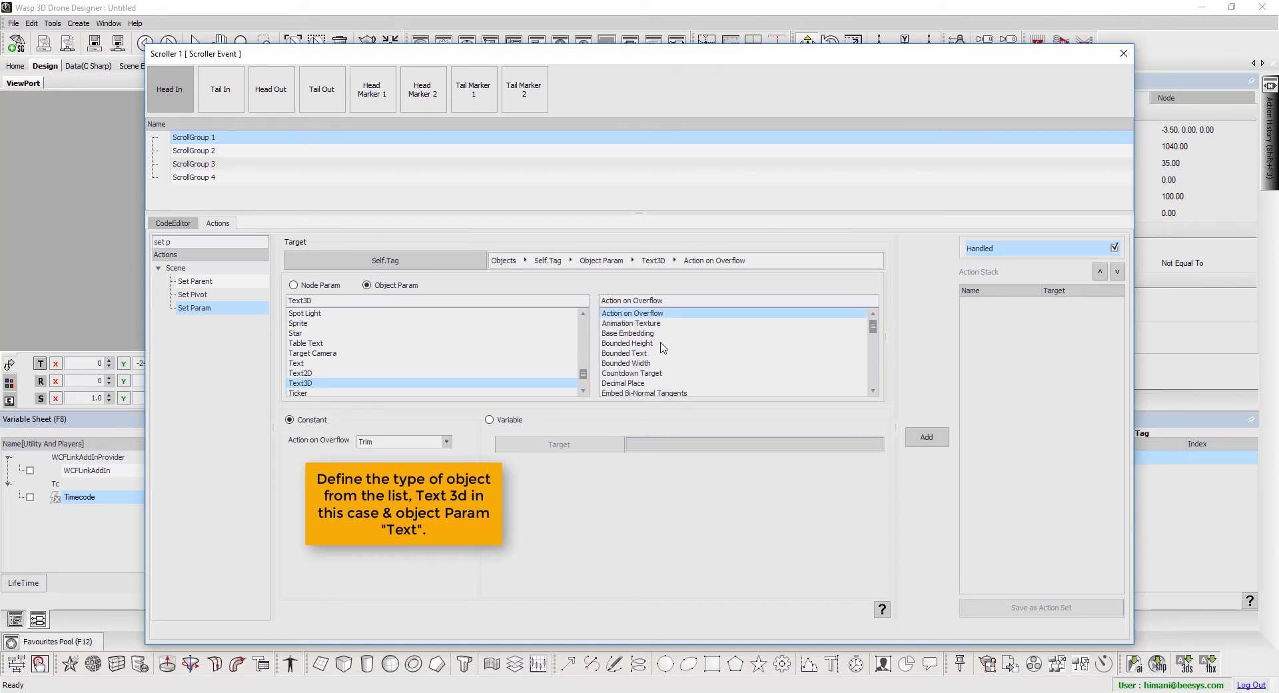
pyautogui.press('t')
pyautogui.scroll(-1, 672, 353)
pyautogui.click(623, 364)
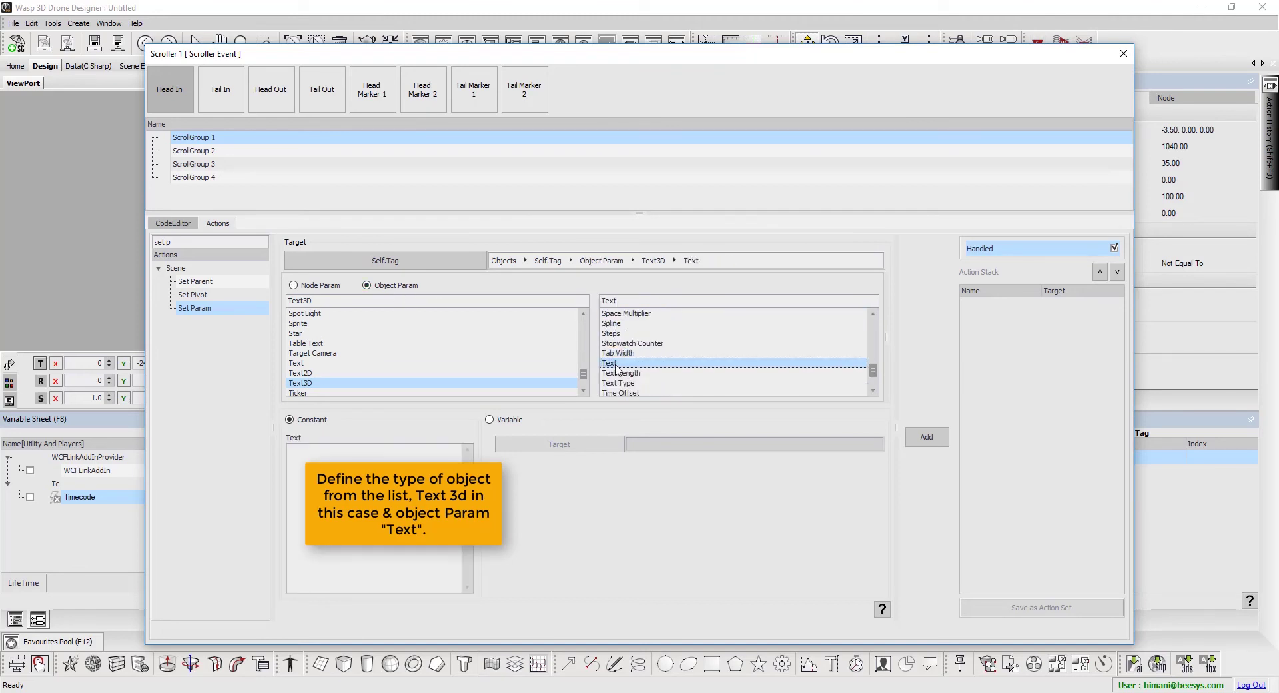
pyautogui.click(497, 421)
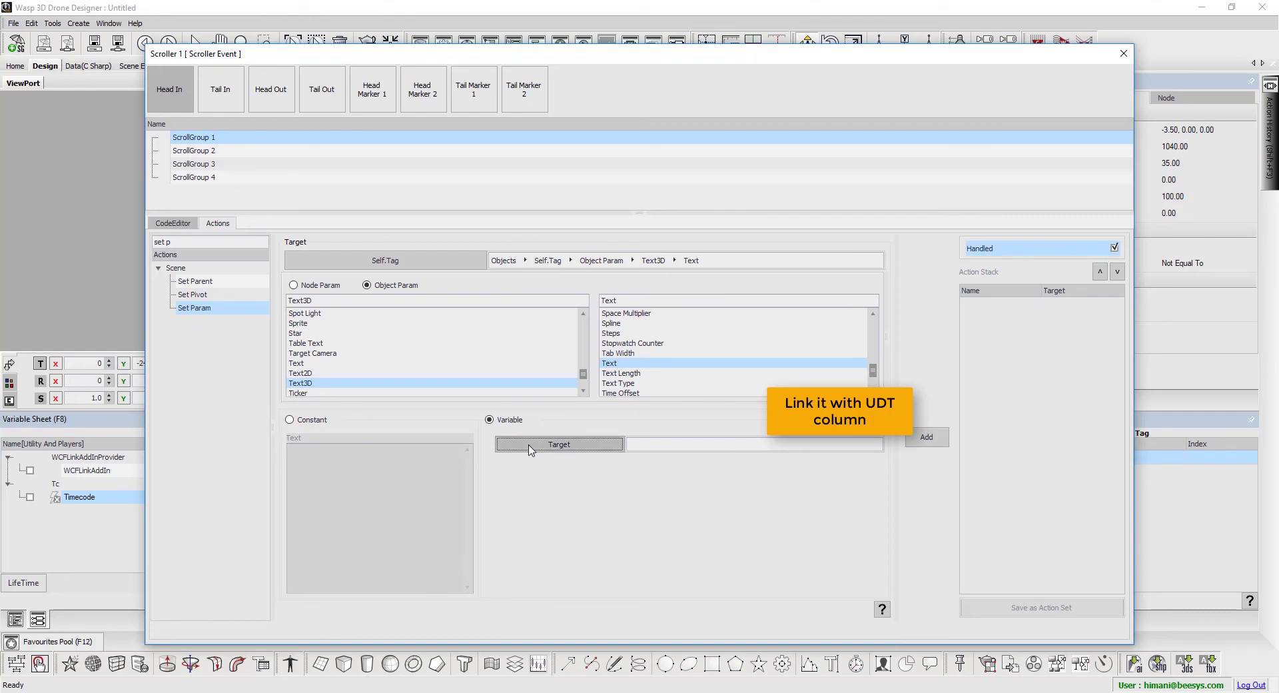
pyautogui.click(531, 445)
pyautogui.click(598, 466)
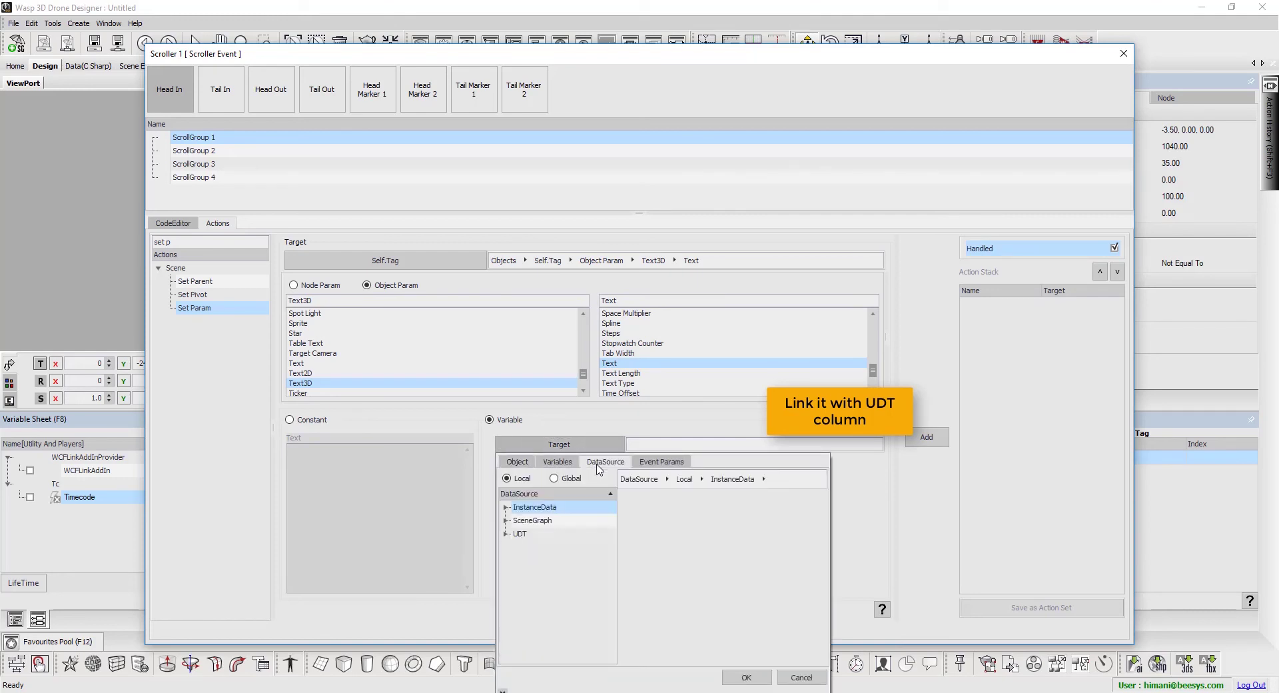
pyautogui.doubleClick(571, 535)
pyautogui.click(577, 563)
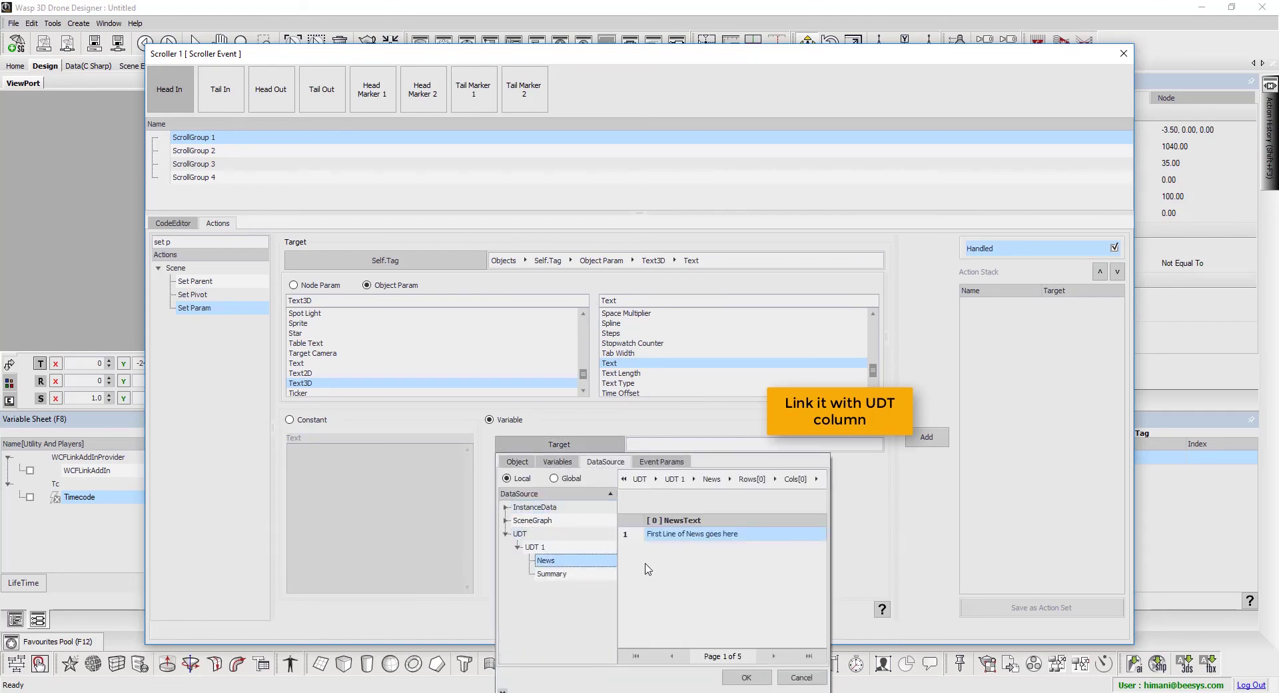
pyautogui.click(746, 677)
pyautogui.click(928, 441)
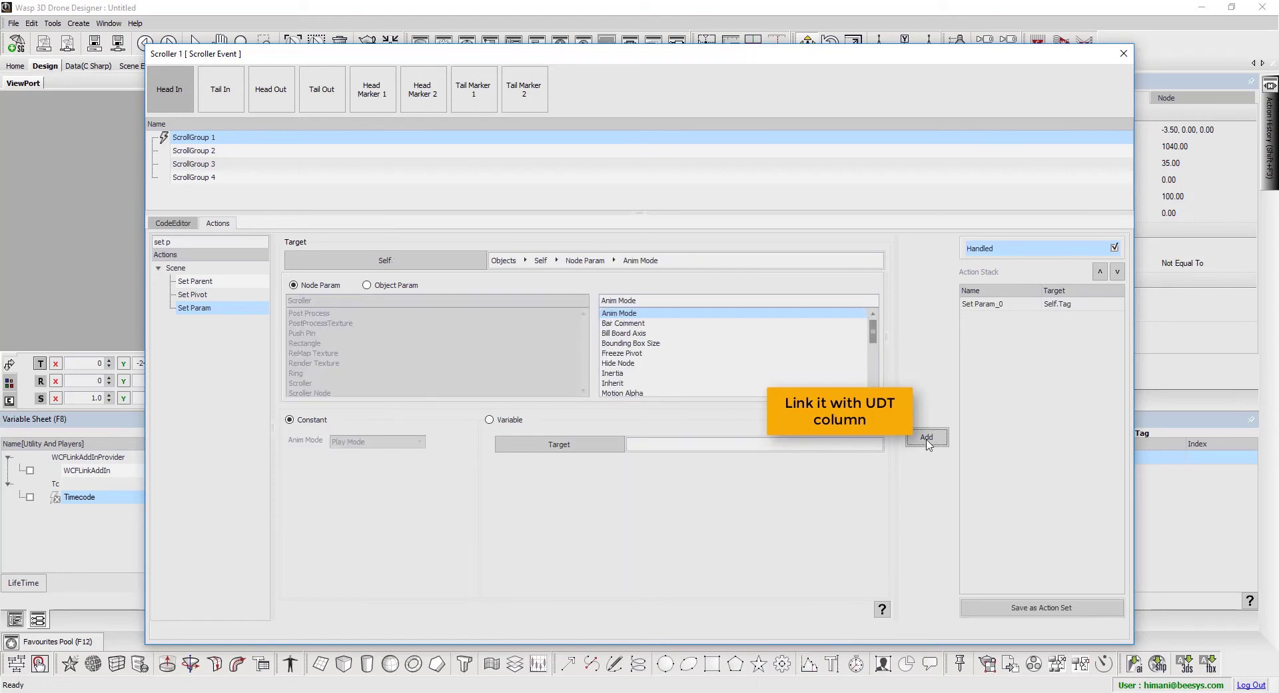
pyautogui.click(996, 305)
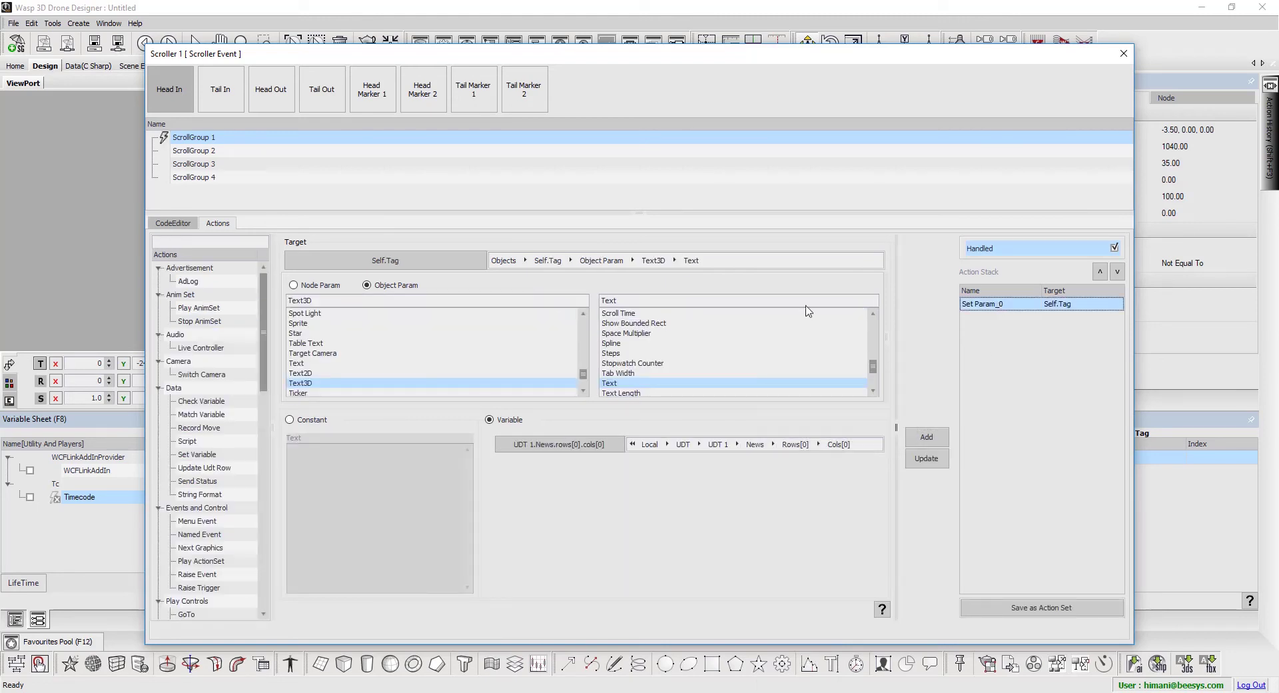
# - Add a Record Move action targeting UDT 1 News, set to Next
pyautogui.click(167, 240)
pyautogui.write('r')
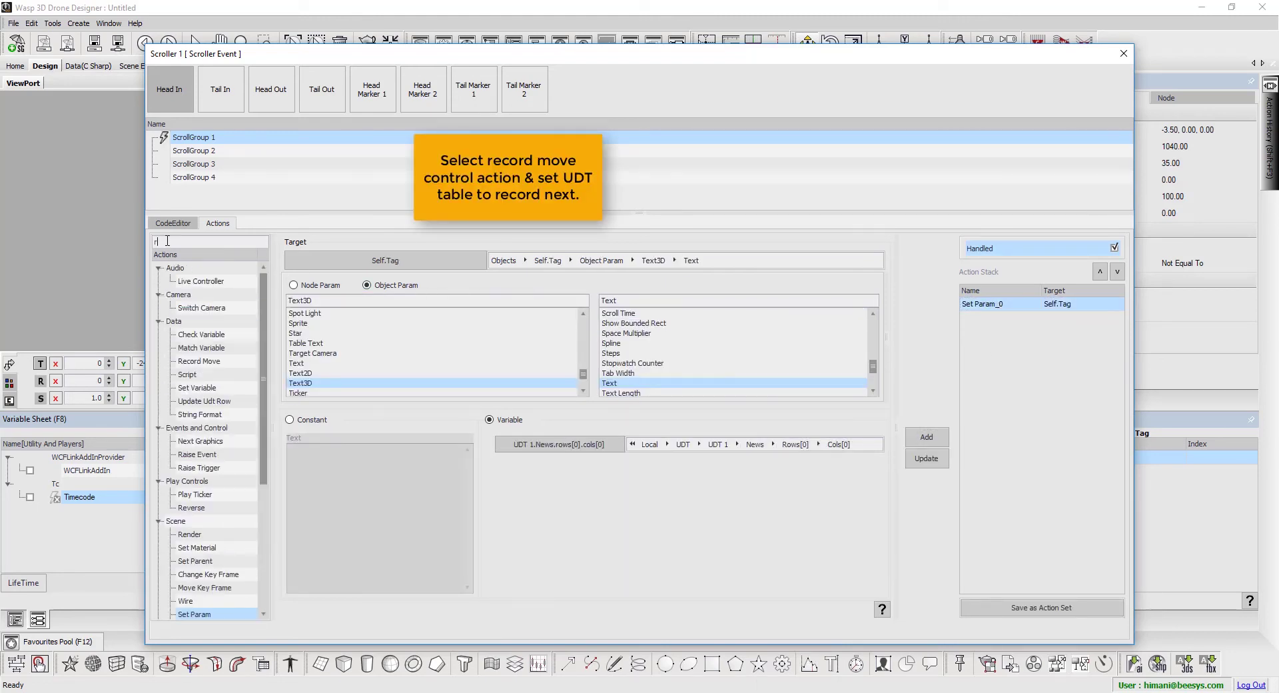
pyautogui.write('eco')
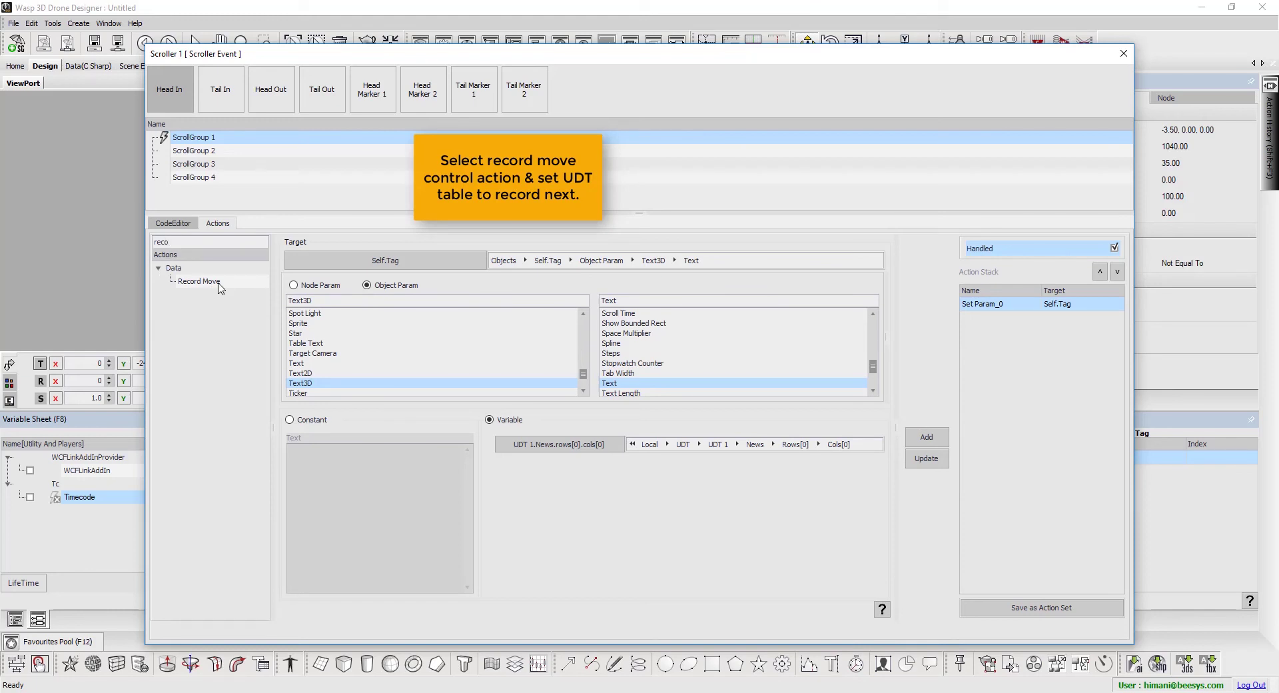
pyautogui.click(220, 281)
pyautogui.click(387, 272)
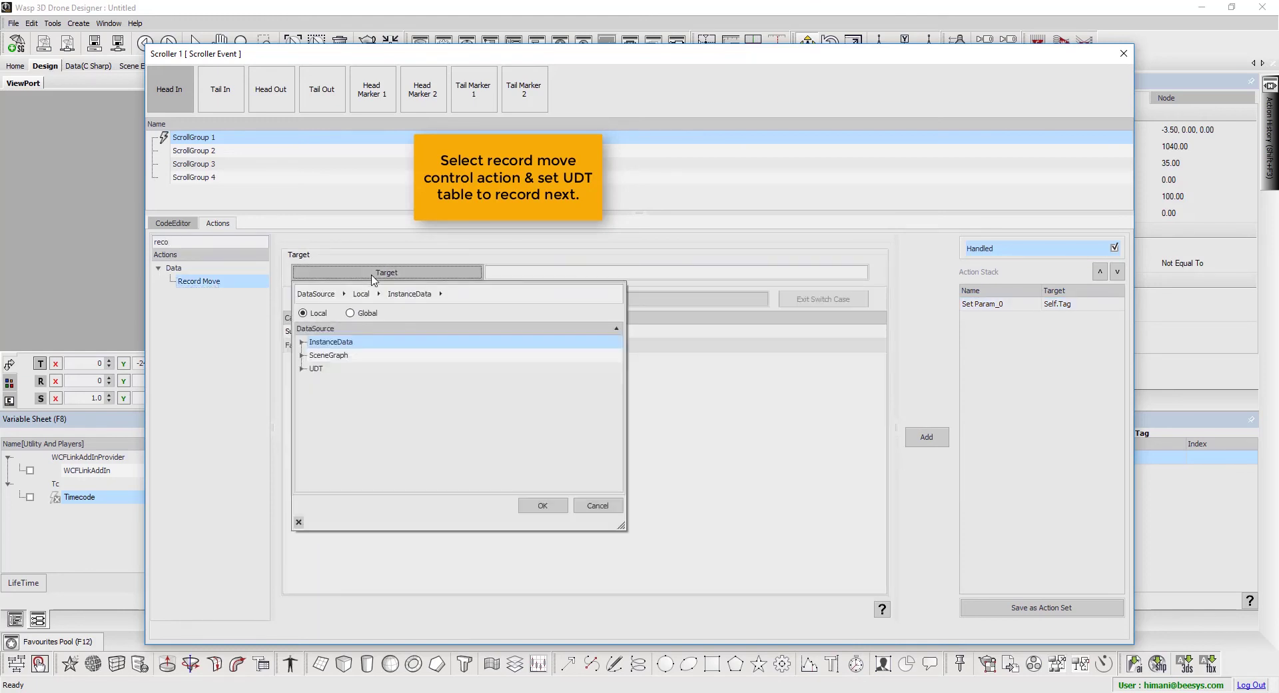
pyautogui.doubleClick(354, 368)
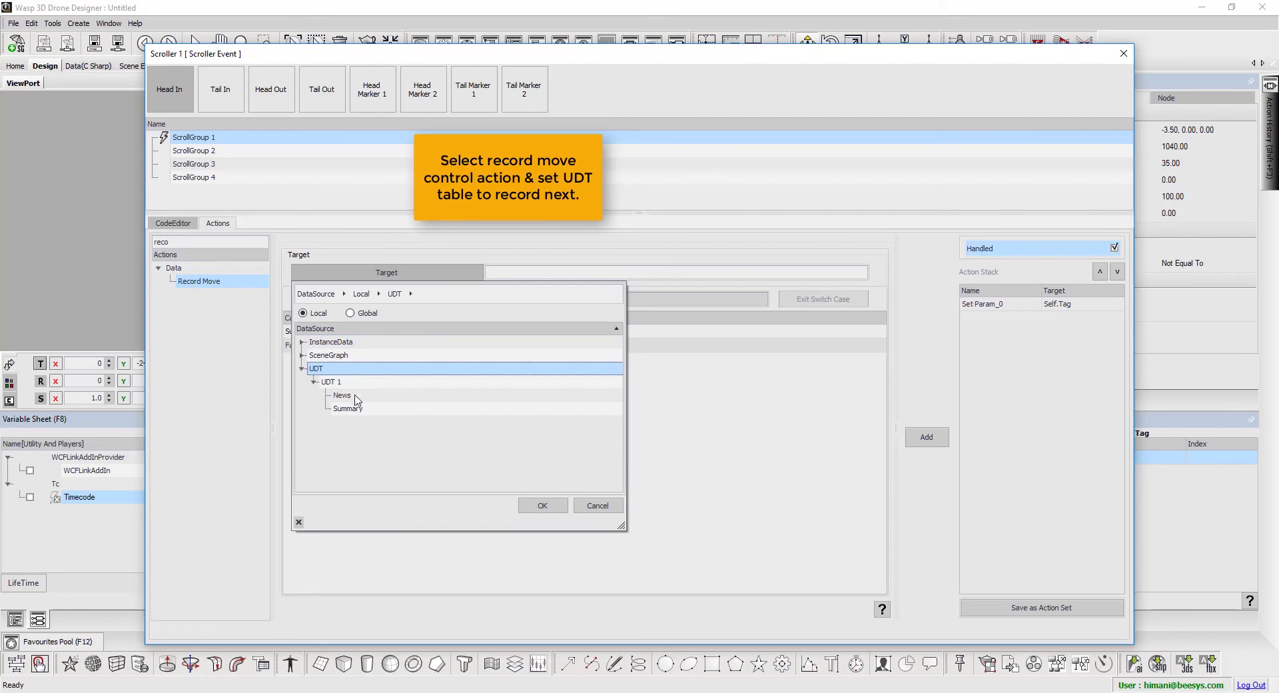
pyautogui.click(355, 397)
pyautogui.click(541, 505)
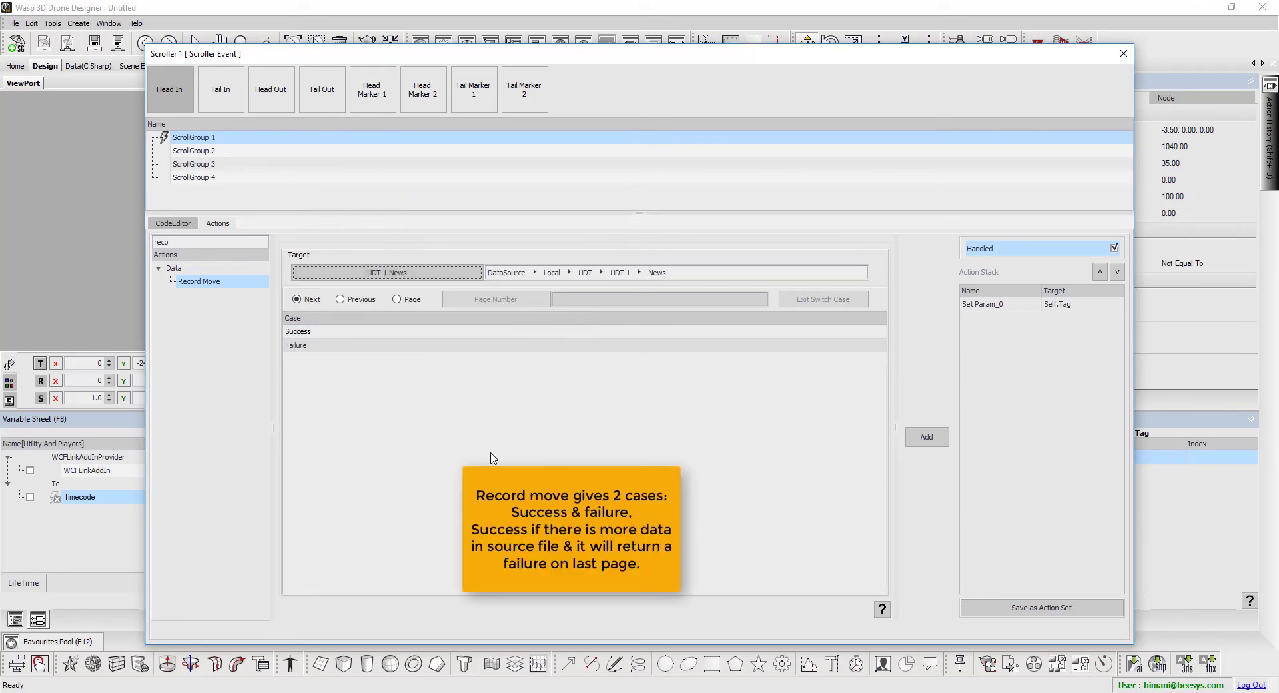
# - Switch to the Failure case and search the actions for 'stop'
pyautogui.click(377, 333)
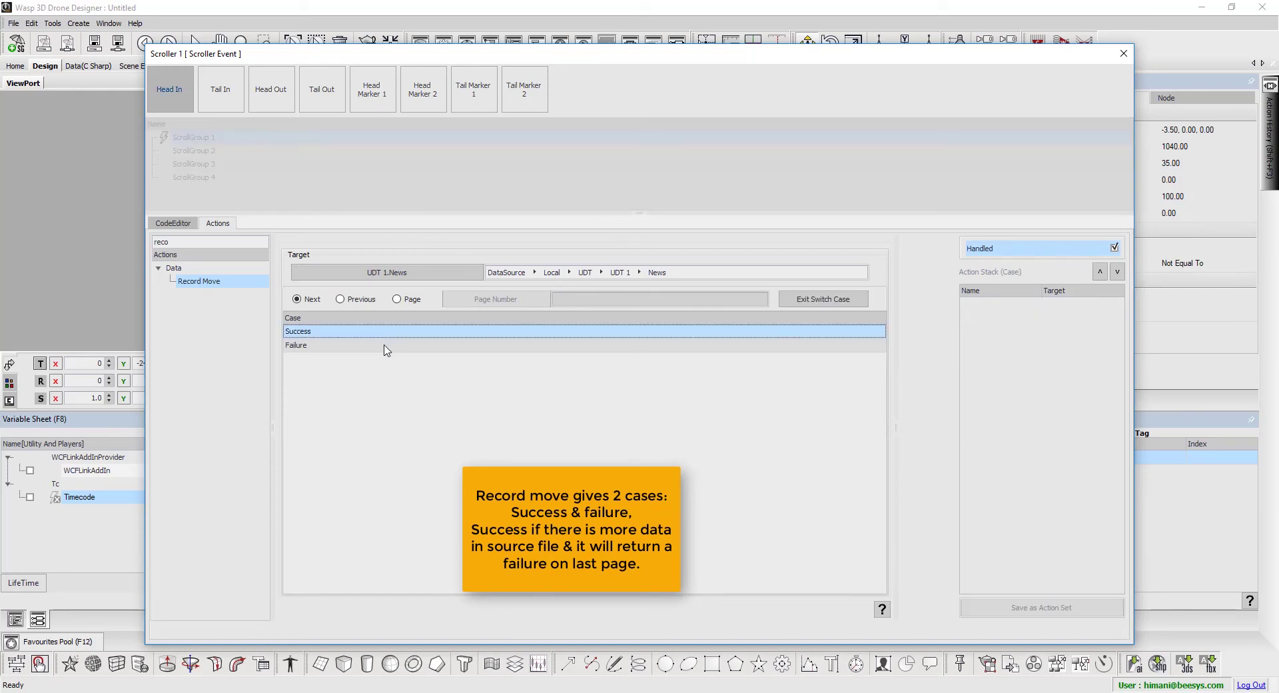
pyautogui.click(386, 345)
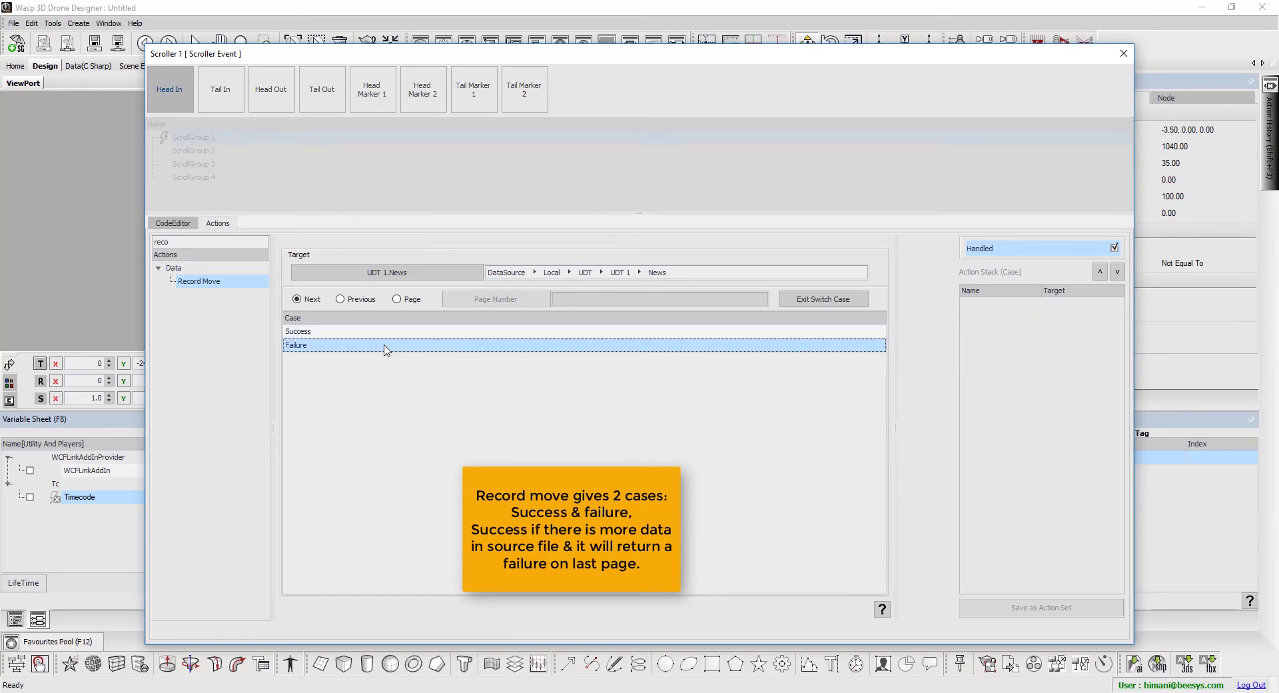
pyautogui.click(193, 242)
pyautogui.write('s')
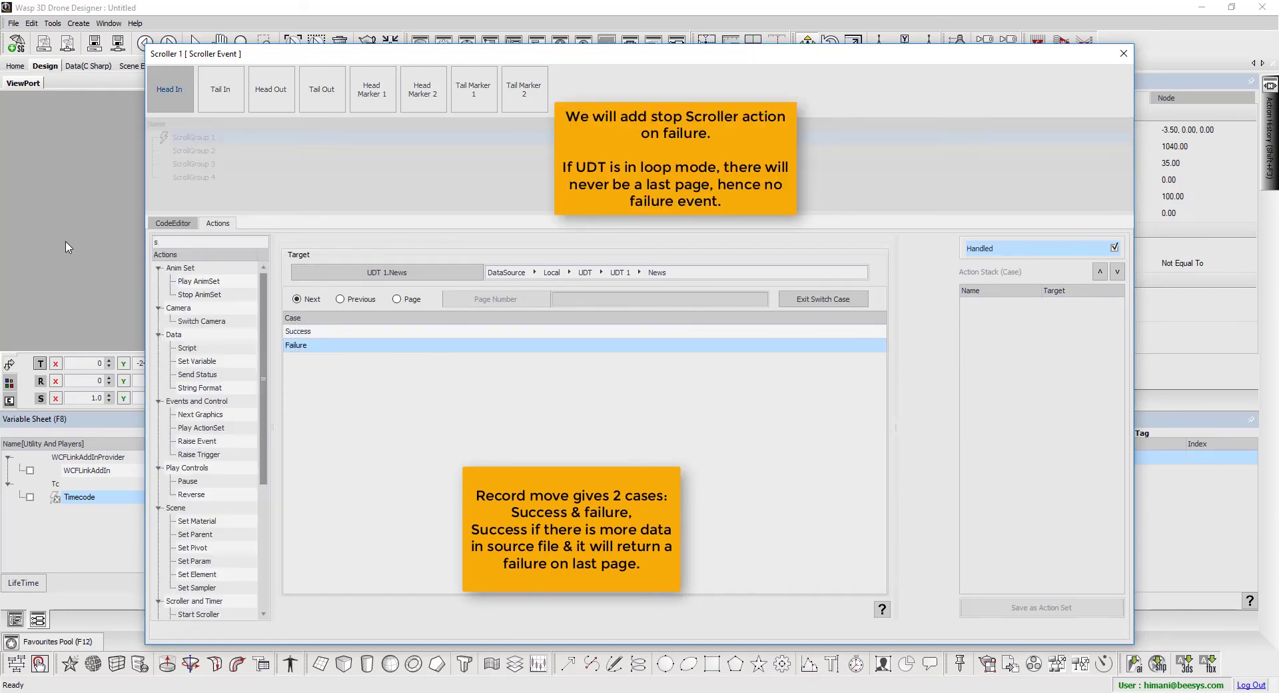
pyautogui.write('top')
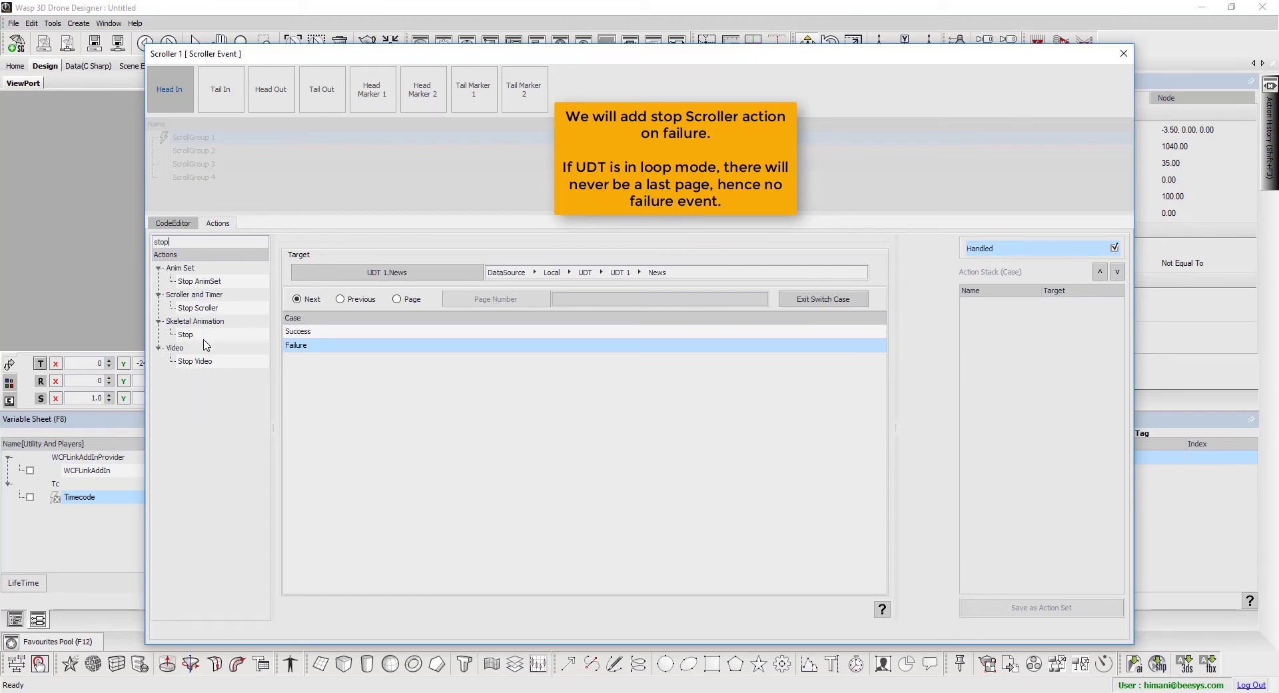
# - Add Stop Scroller on Scroller 1 with Abort checked to the Failure case, then exit the switch case
pyautogui.doubleClick(216, 308)
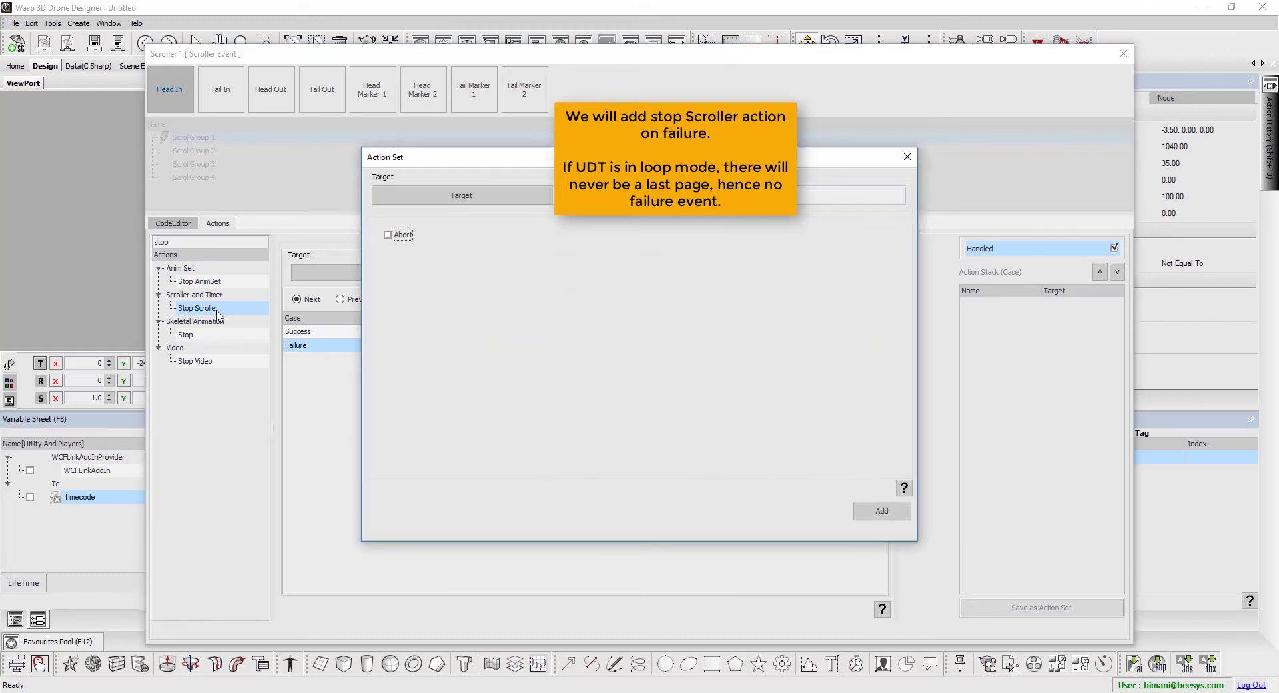
pyautogui.click(513, 195)
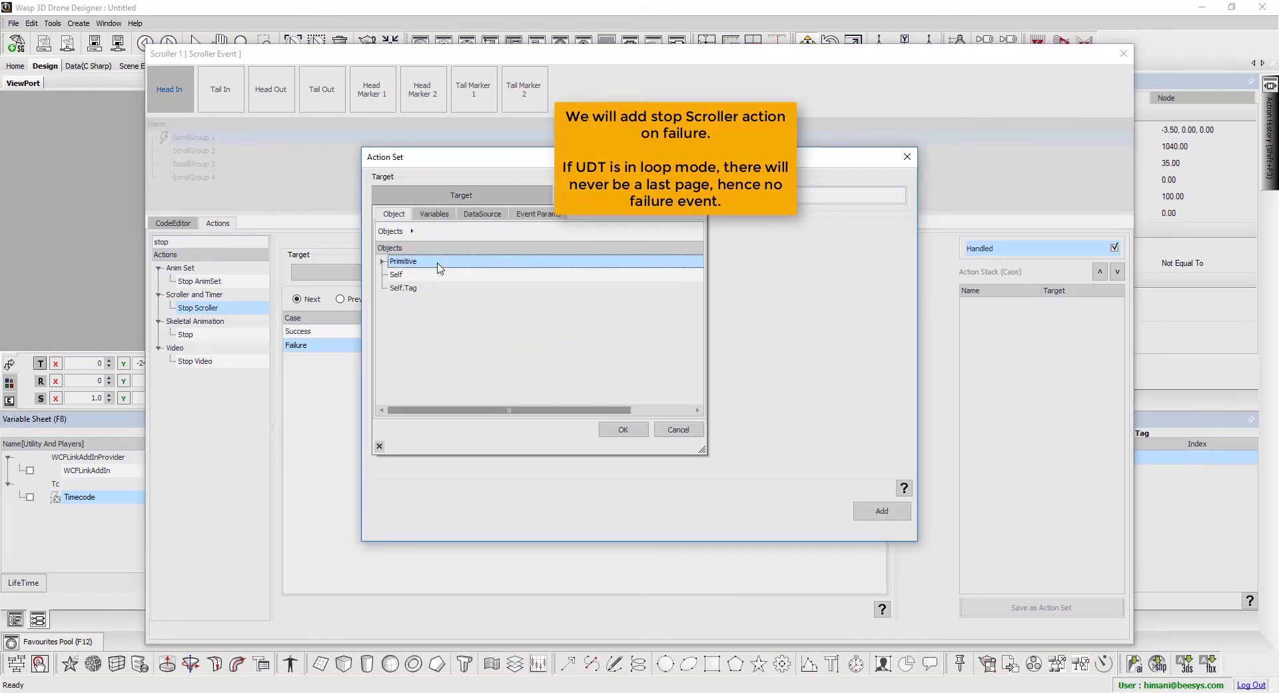
pyautogui.doubleClick(436, 263)
pyautogui.click(437, 273)
pyautogui.click(623, 429)
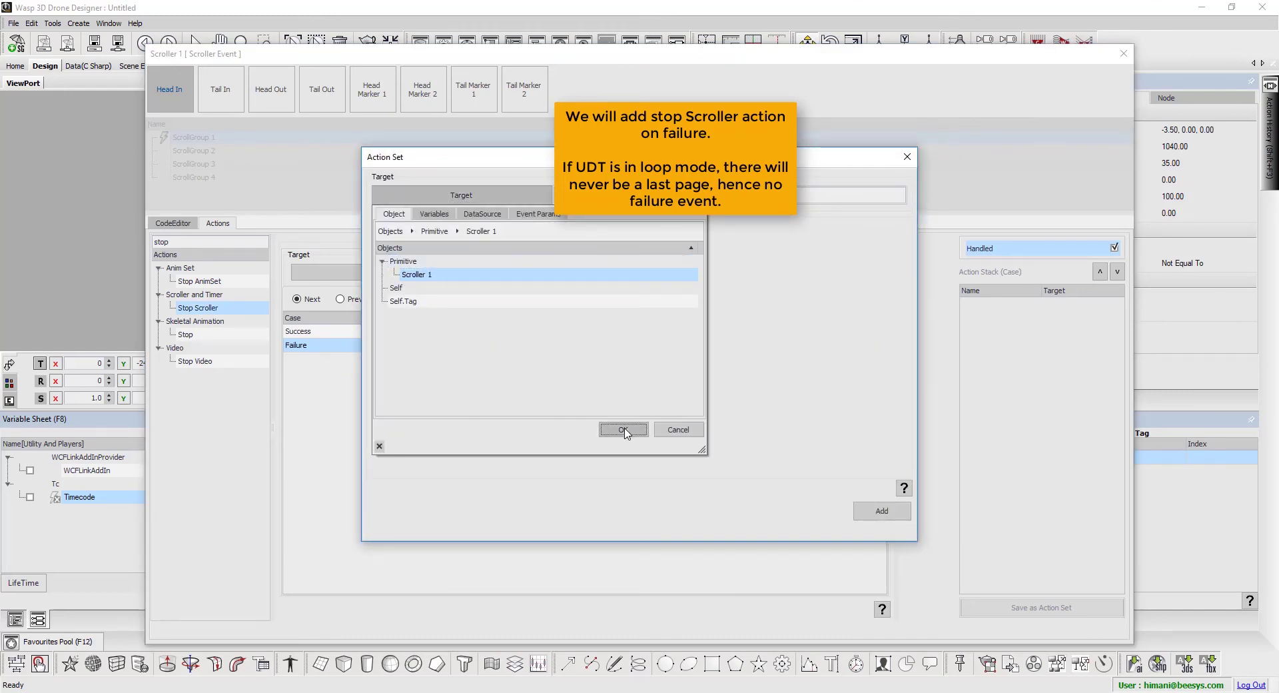
pyautogui.click(403, 236)
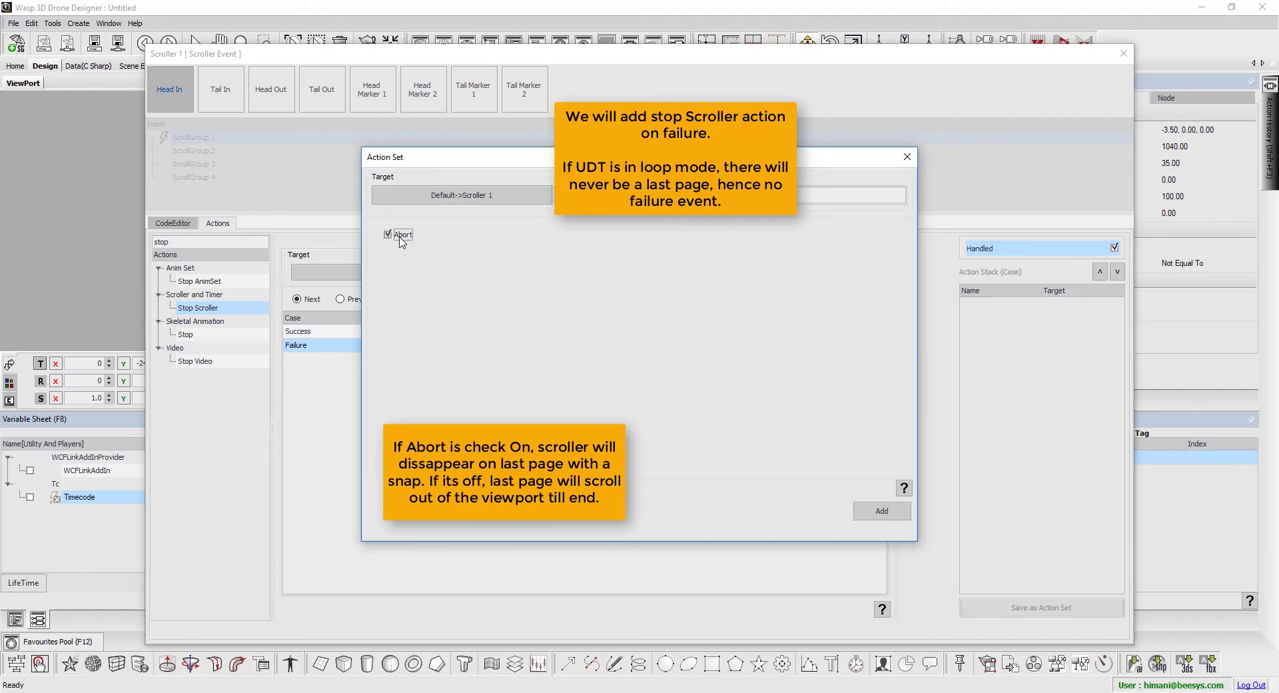
pyautogui.click(893, 514)
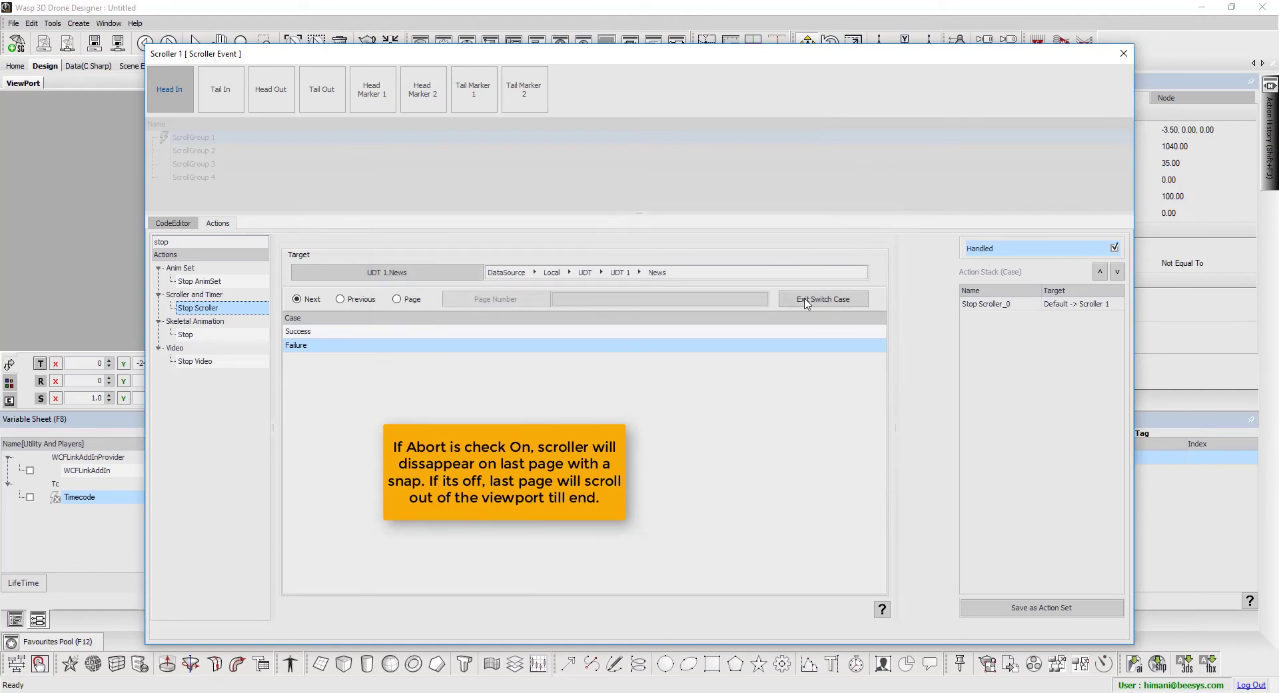
pyautogui.click(807, 300)
# - Add Record Move to the Head In stack and nest ScrollGroup 2 under ScrollGroup 1
pyautogui.click(925, 437)
pyautogui.click(992, 319)
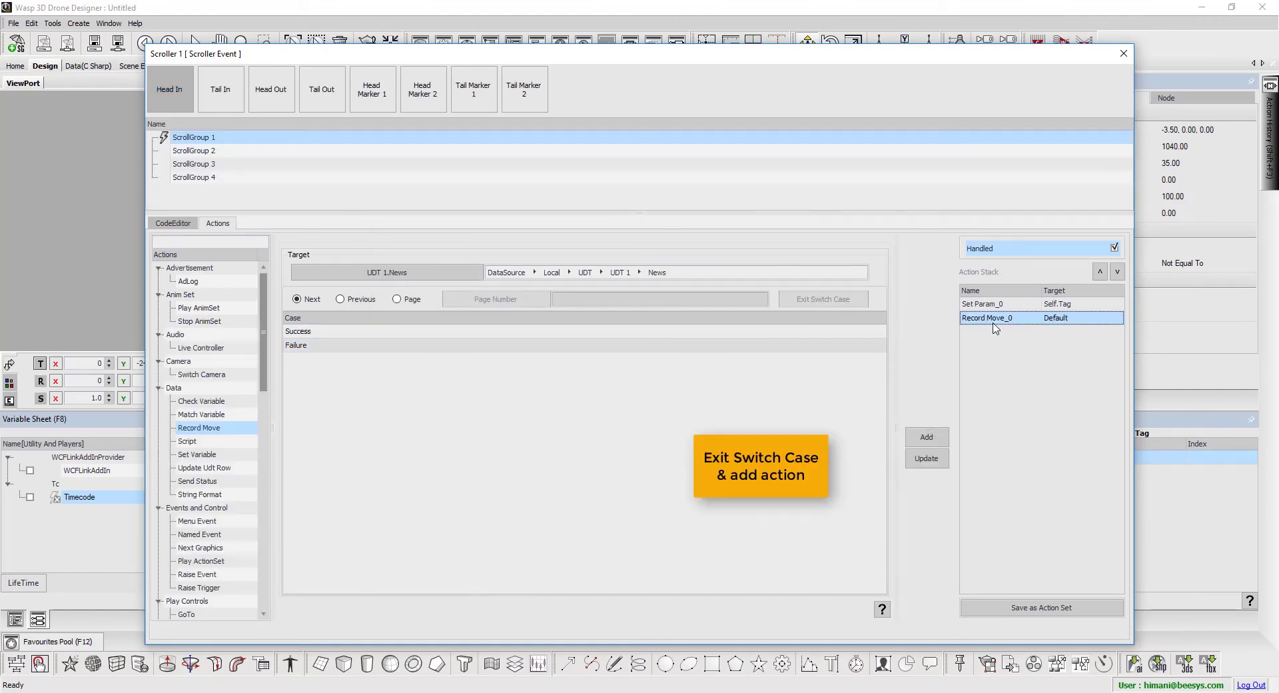
pyautogui.click(226, 156)
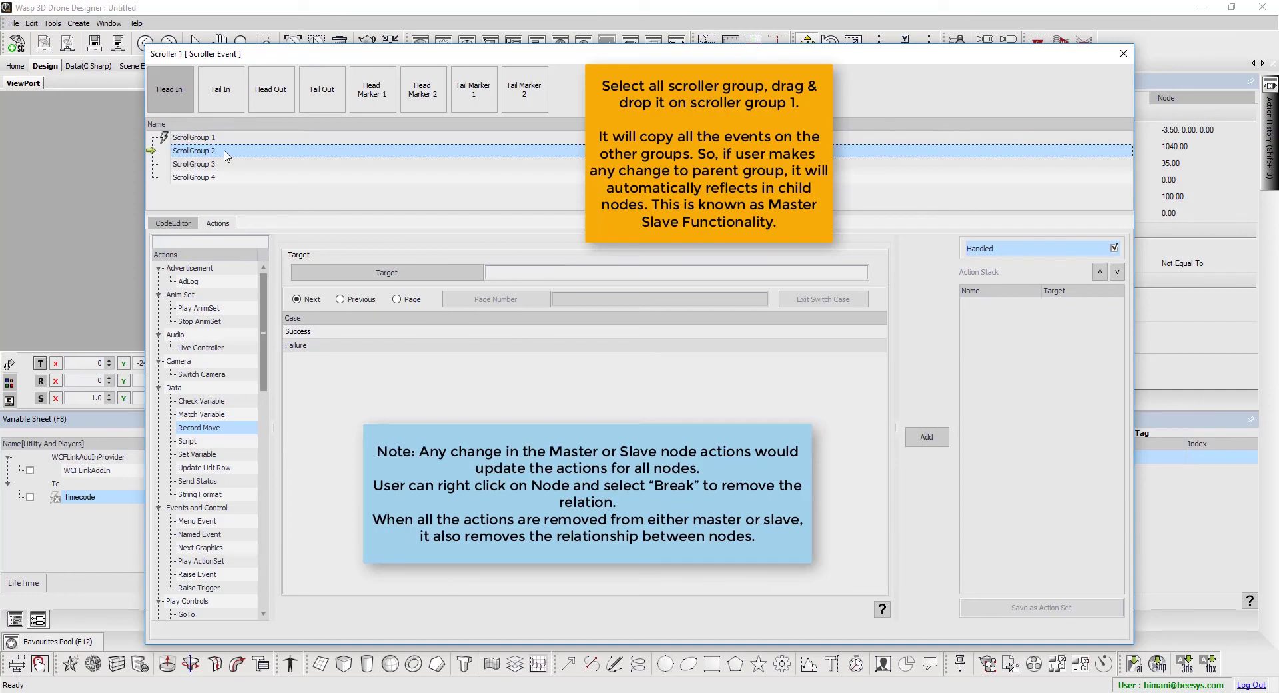
pyautogui.moveTo(225, 155); pyautogui.dragTo(232, 144)
pyautogui.moveTo(232, 144); pyautogui.dragTo(232, 145)
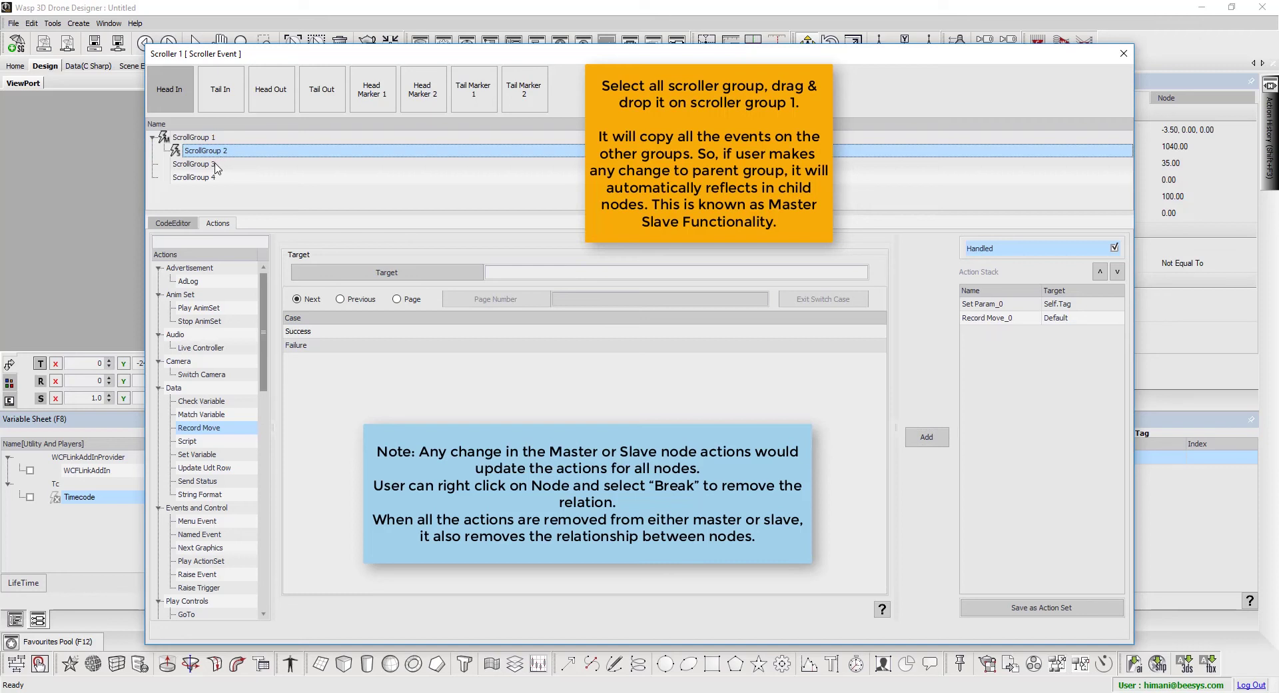
# - Nest ScrollGroup 3 under ScrollGroup 1 and close the scroller event editor
pyautogui.click(212, 165)
pyautogui.moveTo(214, 163); pyautogui.dragTo(276, 139)
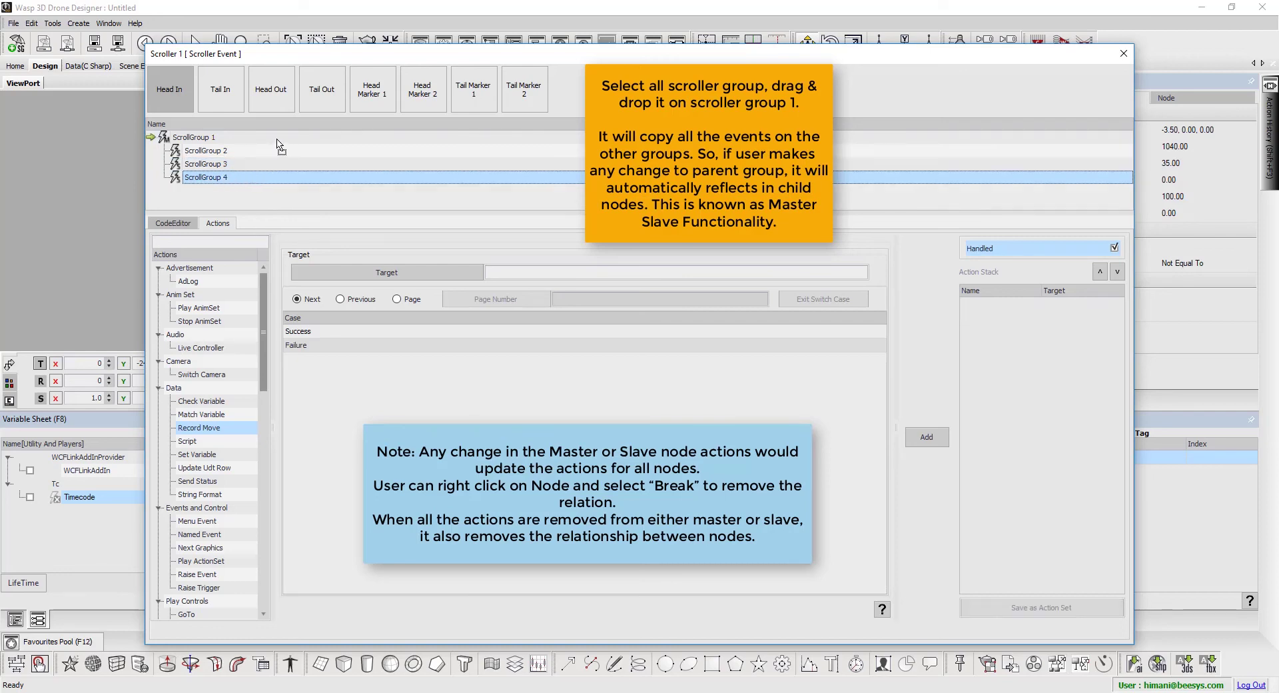
pyautogui.click(1123, 54)
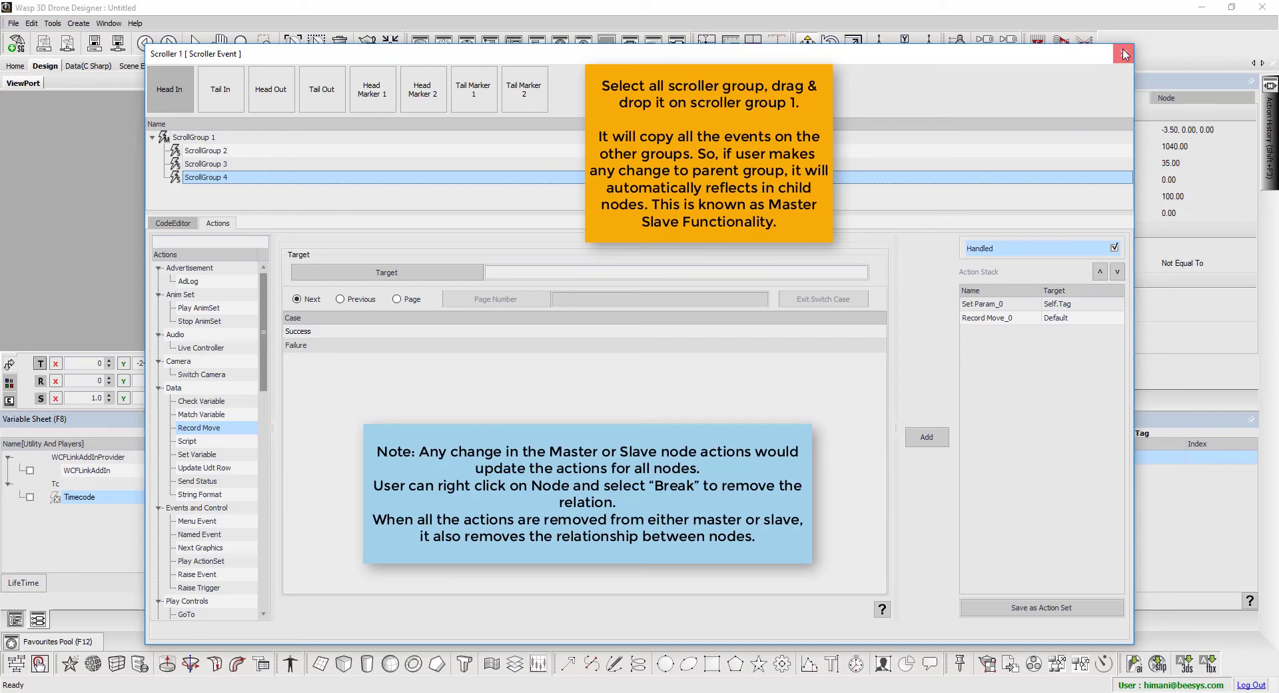
pyautogui.click(1124, 54)
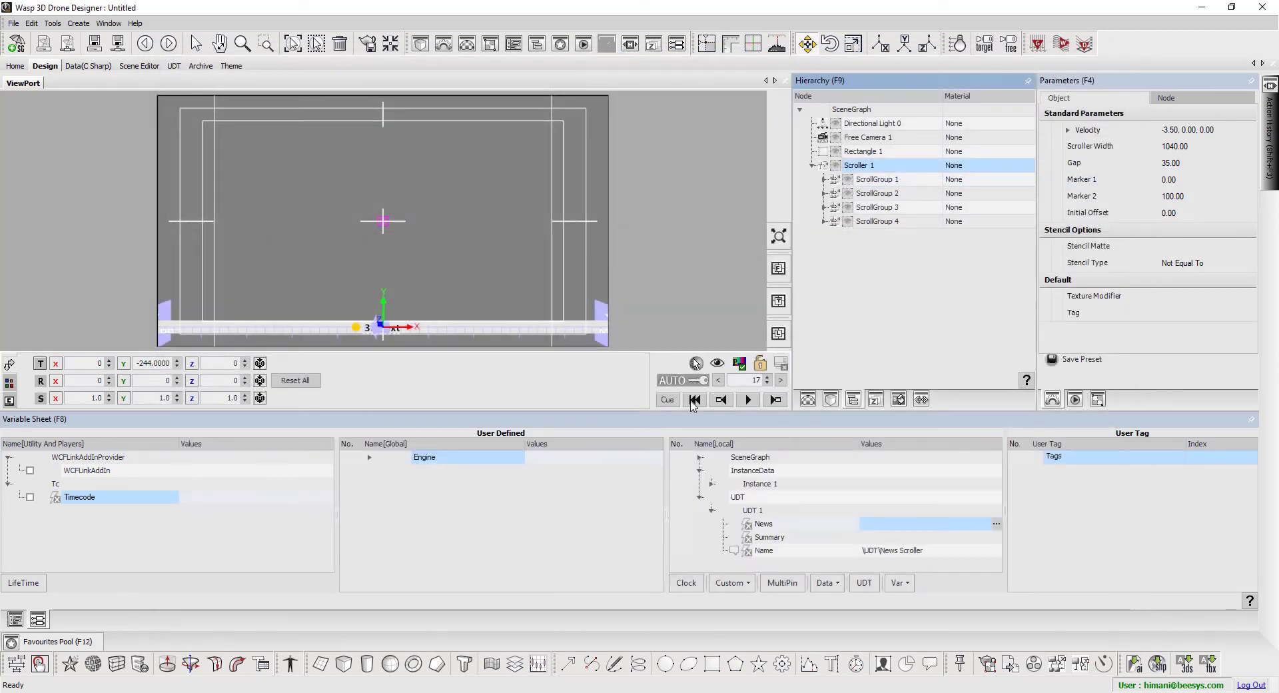
# - Cue the news scroller to its start and play it so the five news lines scroll once
pyautogui.click(667, 399)
pyautogui.click(748, 399)
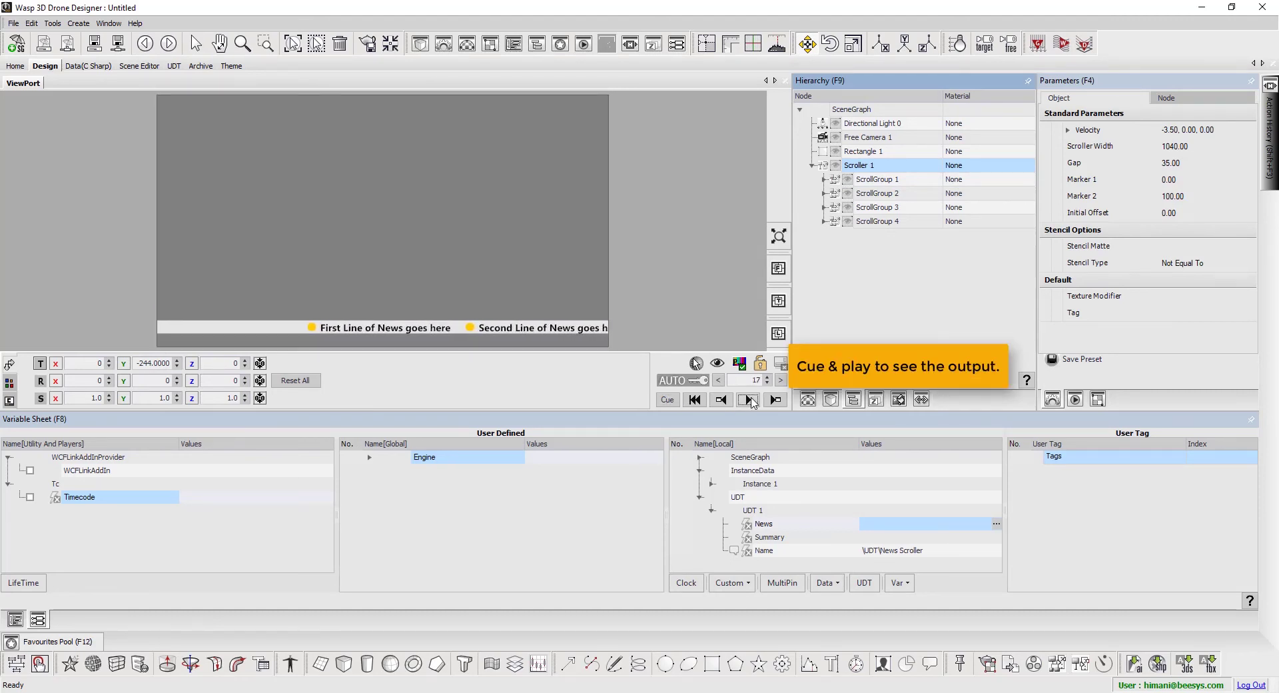
pyautogui.moveTo(572, 689)
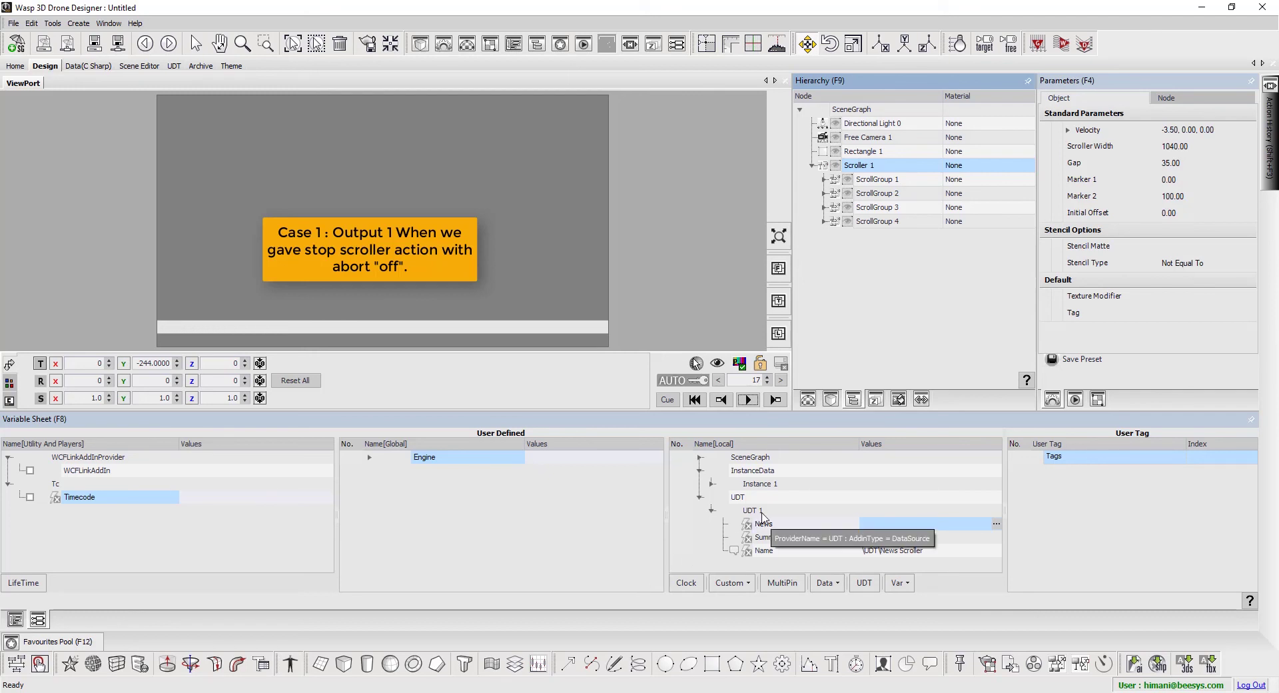
# - Enable Override and Loop for the News data settings and apply them
pyautogui.click(996, 526)
pyautogui.click(875, 540)
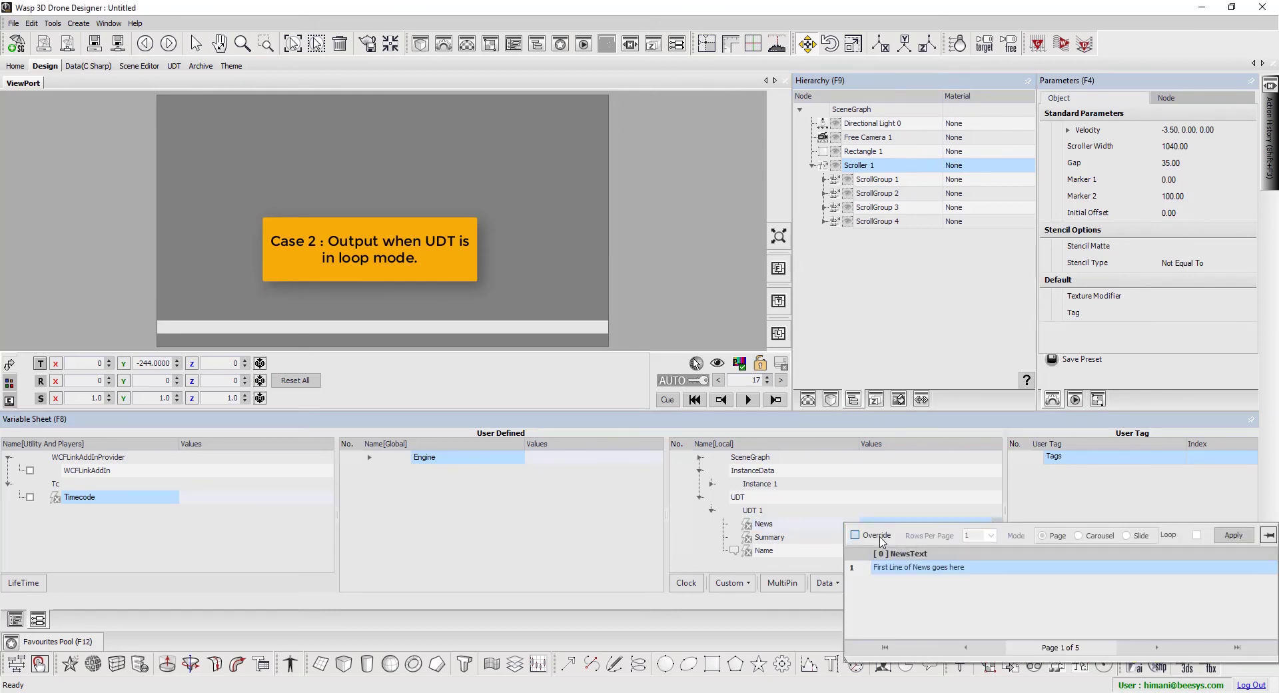
pyautogui.click(1238, 537)
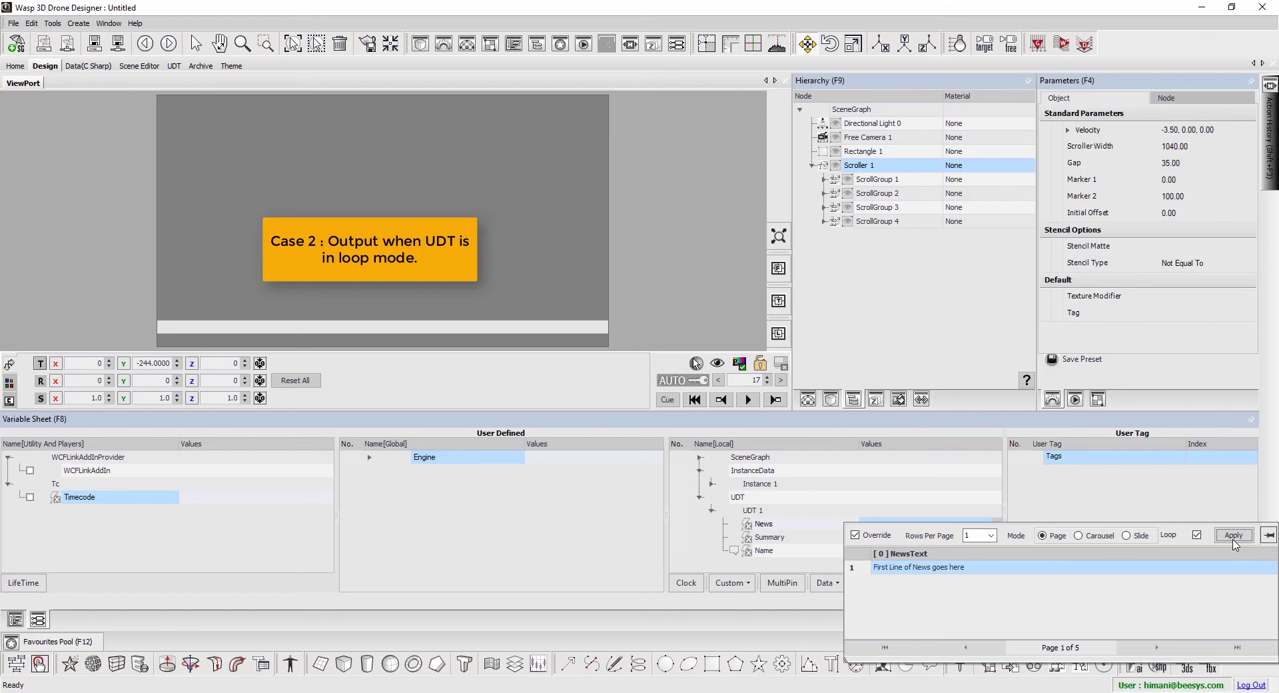
pyautogui.click(1200, 498)
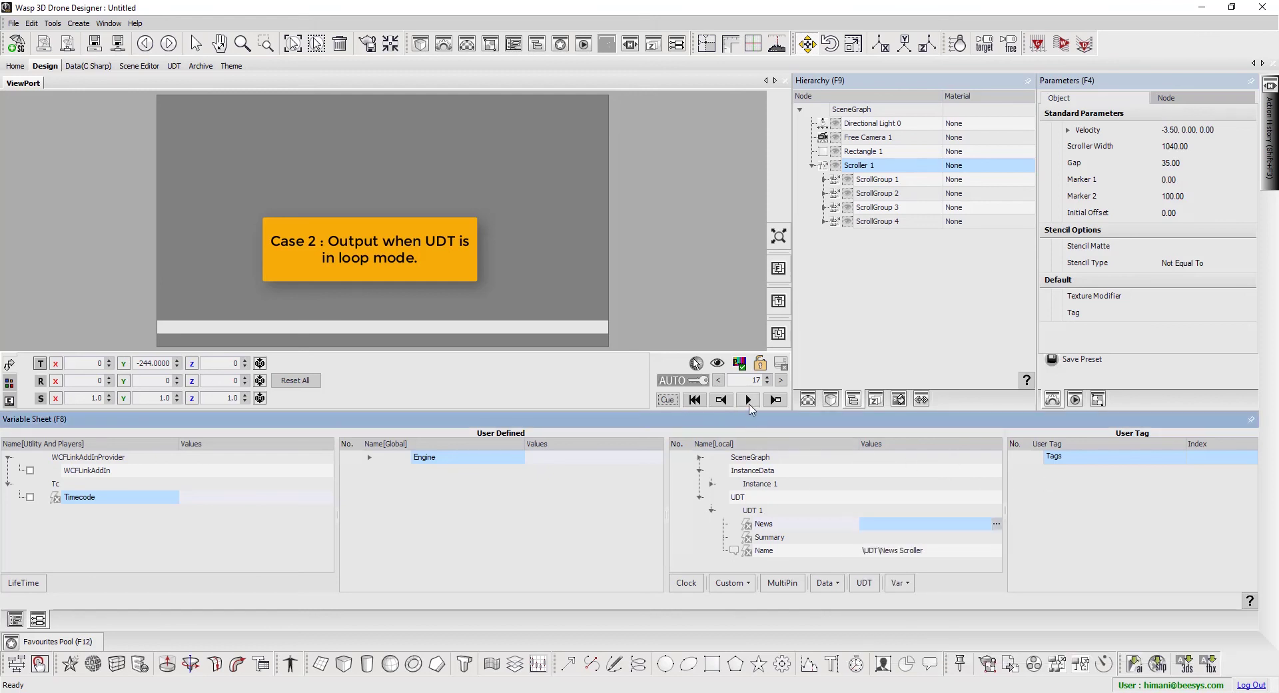
# - Rewind and play the ticker in loop mode, then turn the News data override back off
pyautogui.click(748, 401)
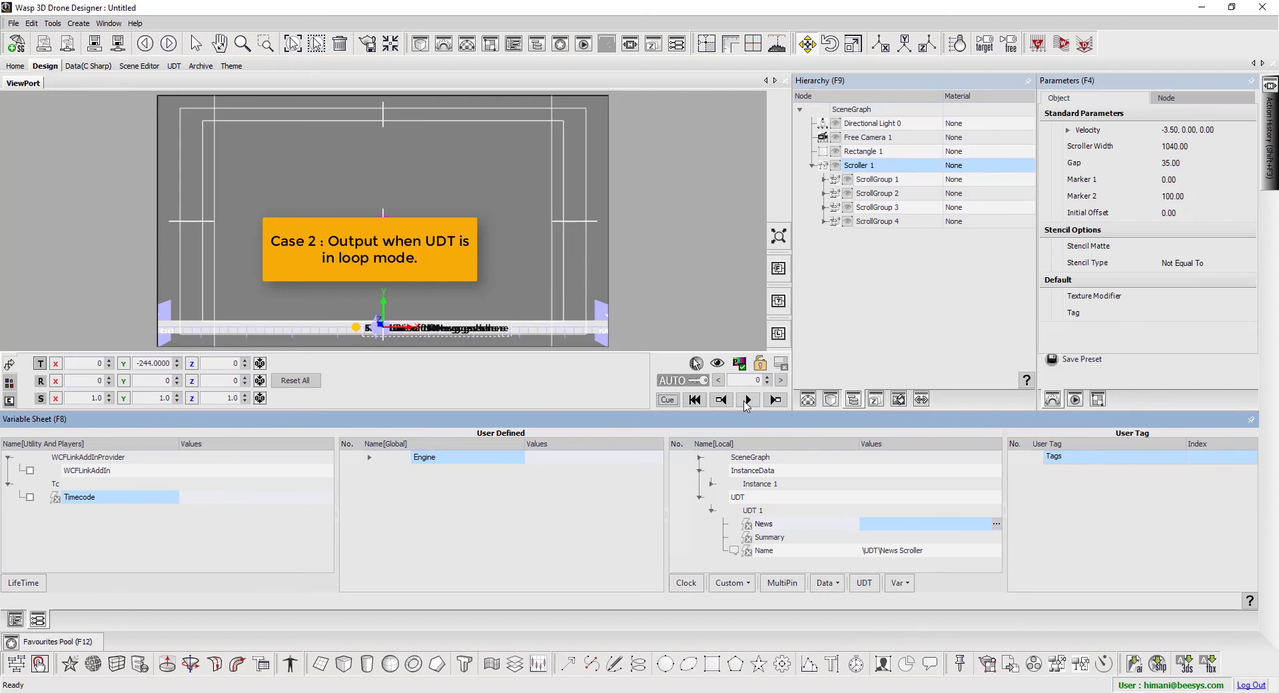
pyautogui.click(746, 401)
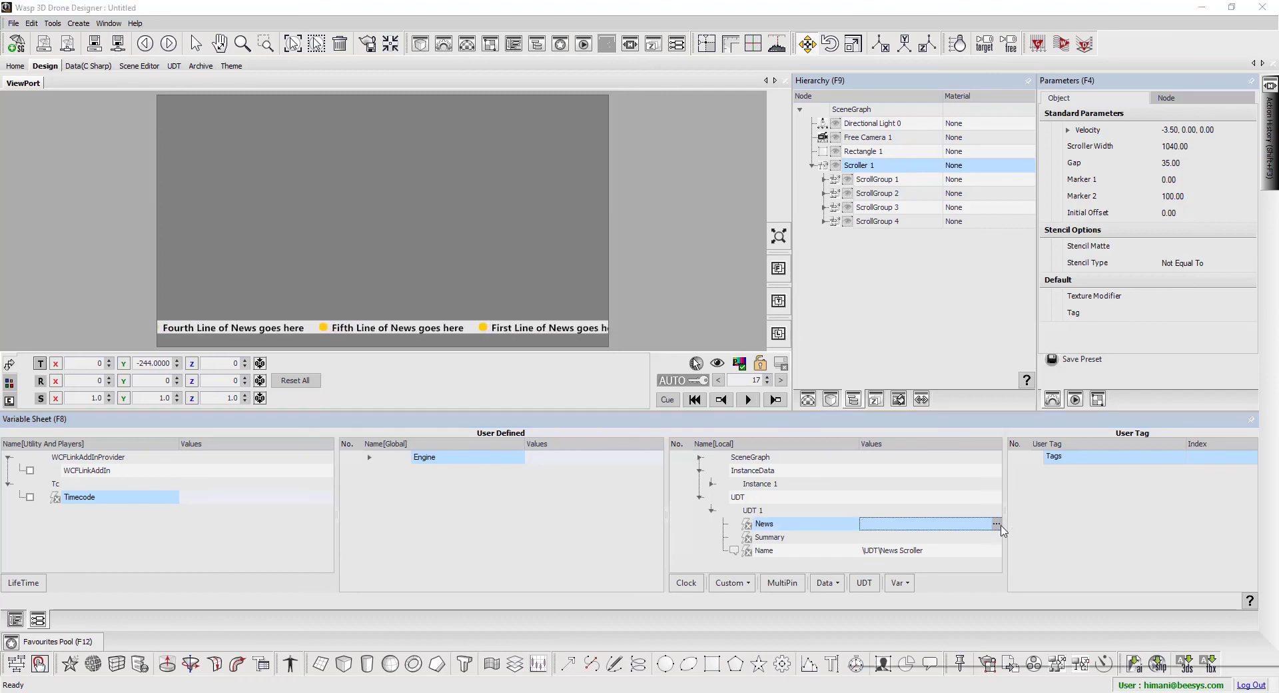
pyautogui.click(997, 524)
pyautogui.click(882, 539)
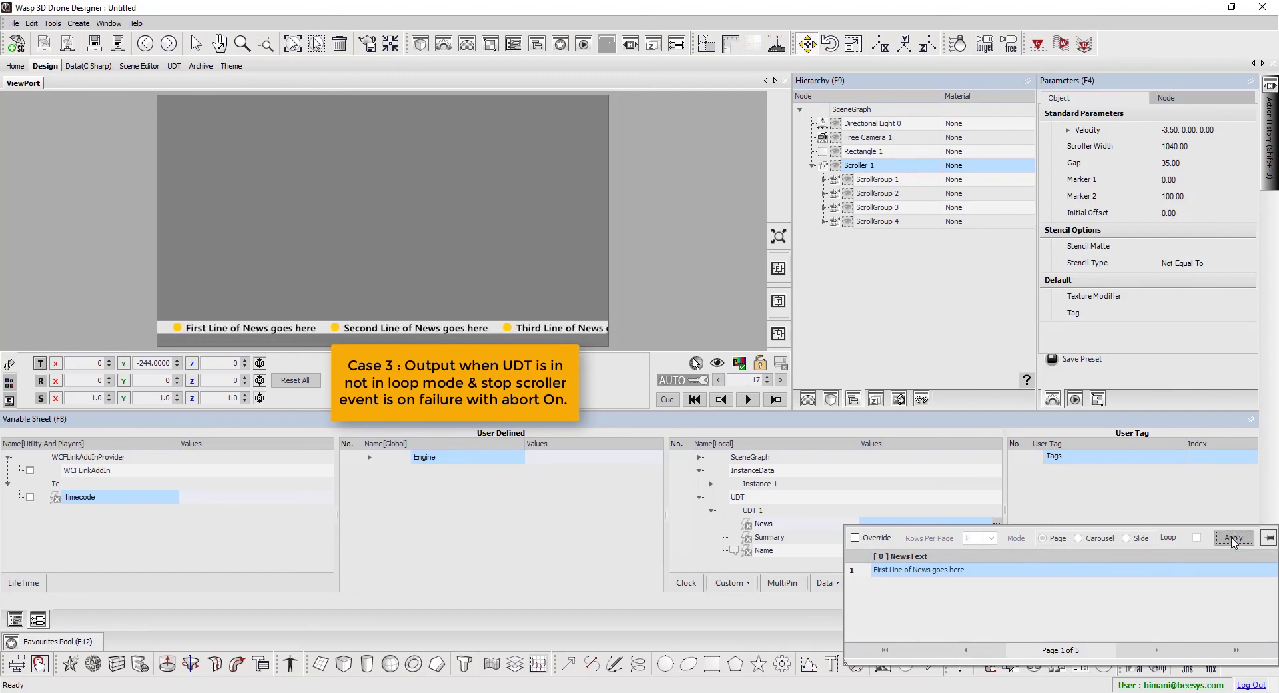
# - Apply the non-loop News data settings and bring up Scroller 1's On Scroller events
pyautogui.click(1233, 538)
pyautogui.click(866, 170)
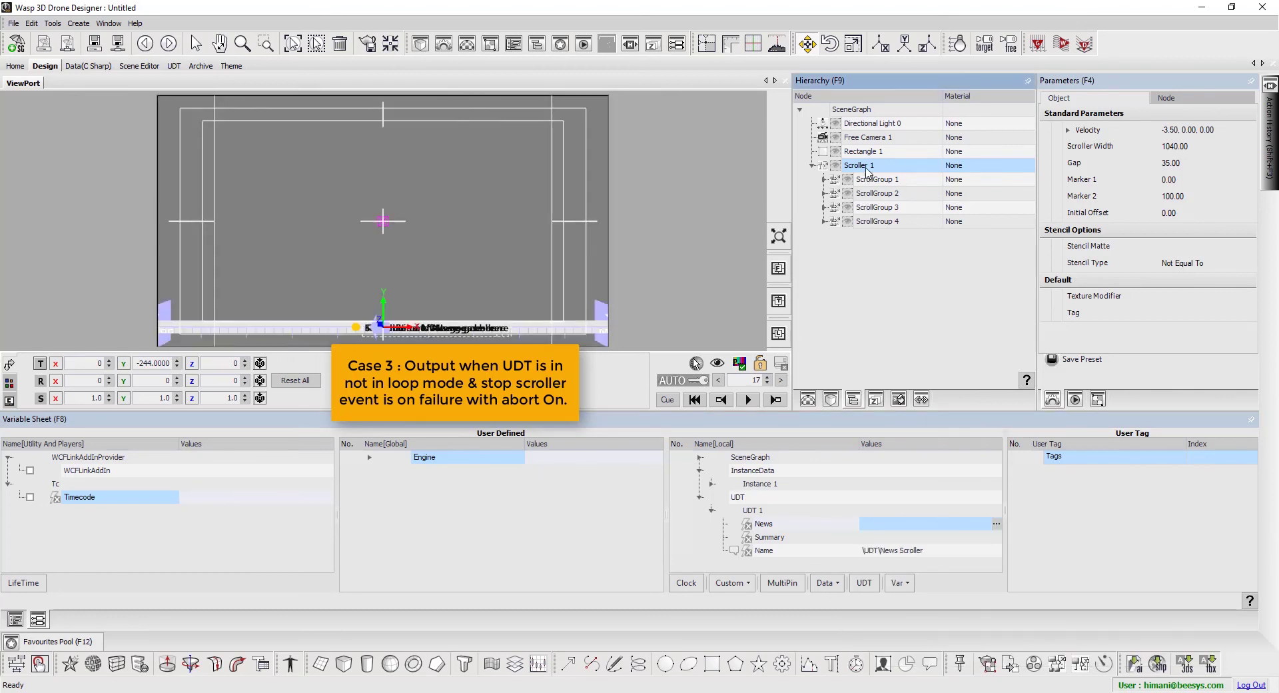
pyautogui.rightClick(868, 171)
pyautogui.moveTo(915, 255)
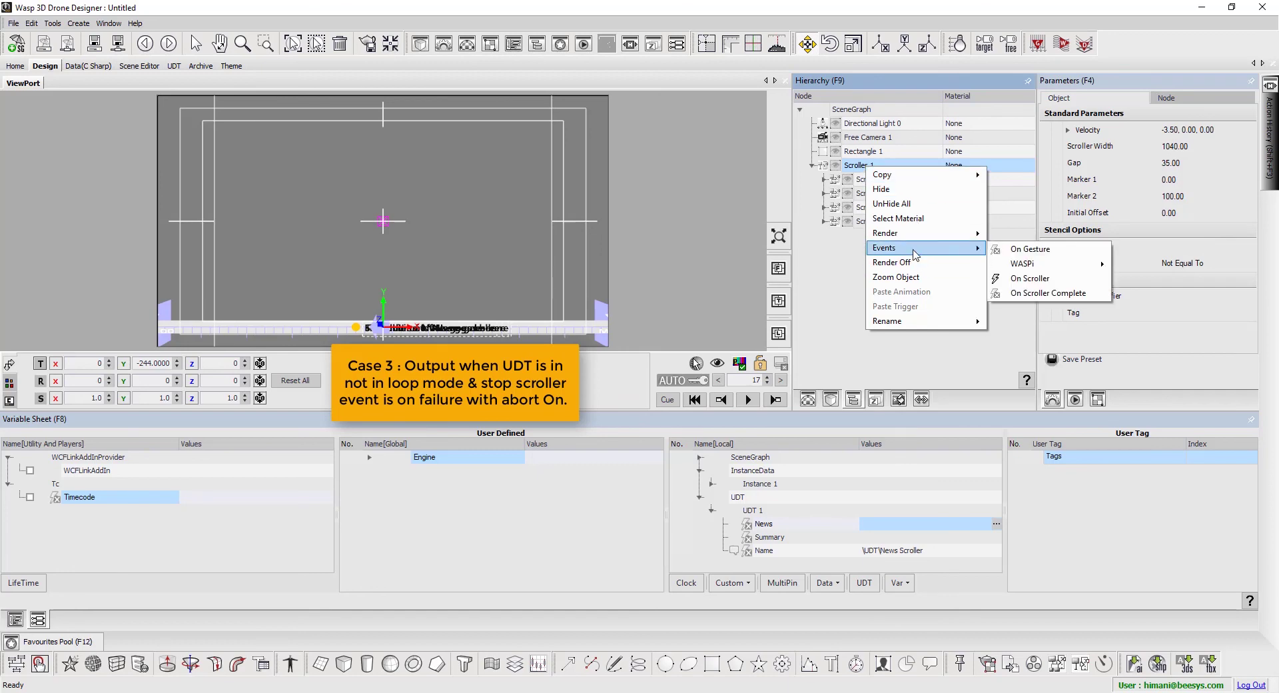
pyautogui.click(1059, 280)
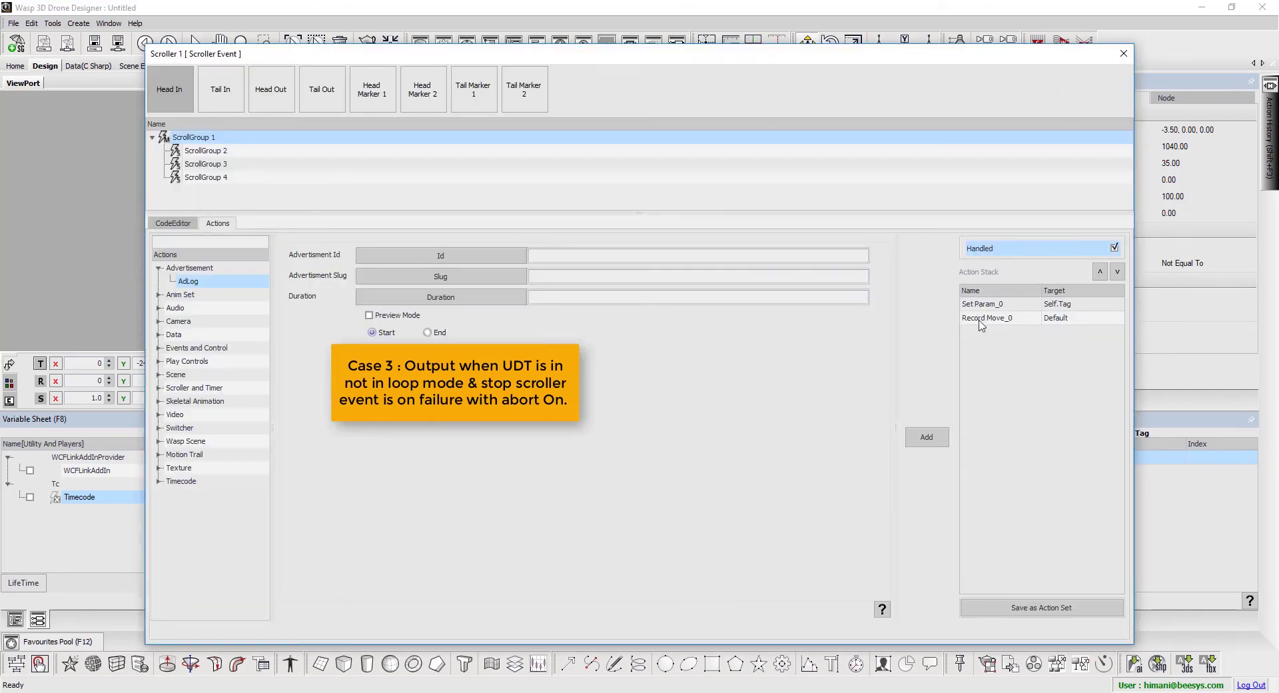
# - Set the Failure case's Stop Scroller action to Abort, save it, and play the ticker
pyautogui.click(979, 320)
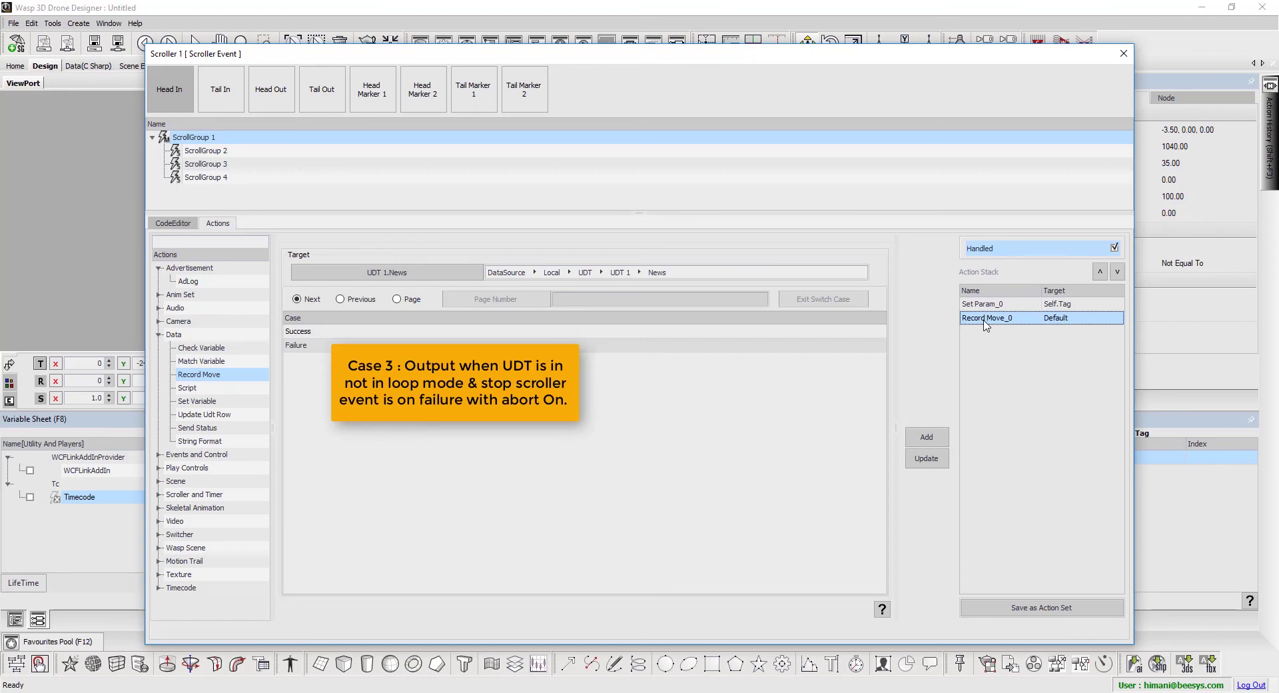
pyautogui.click(306, 346)
pyautogui.doubleClick(996, 305)
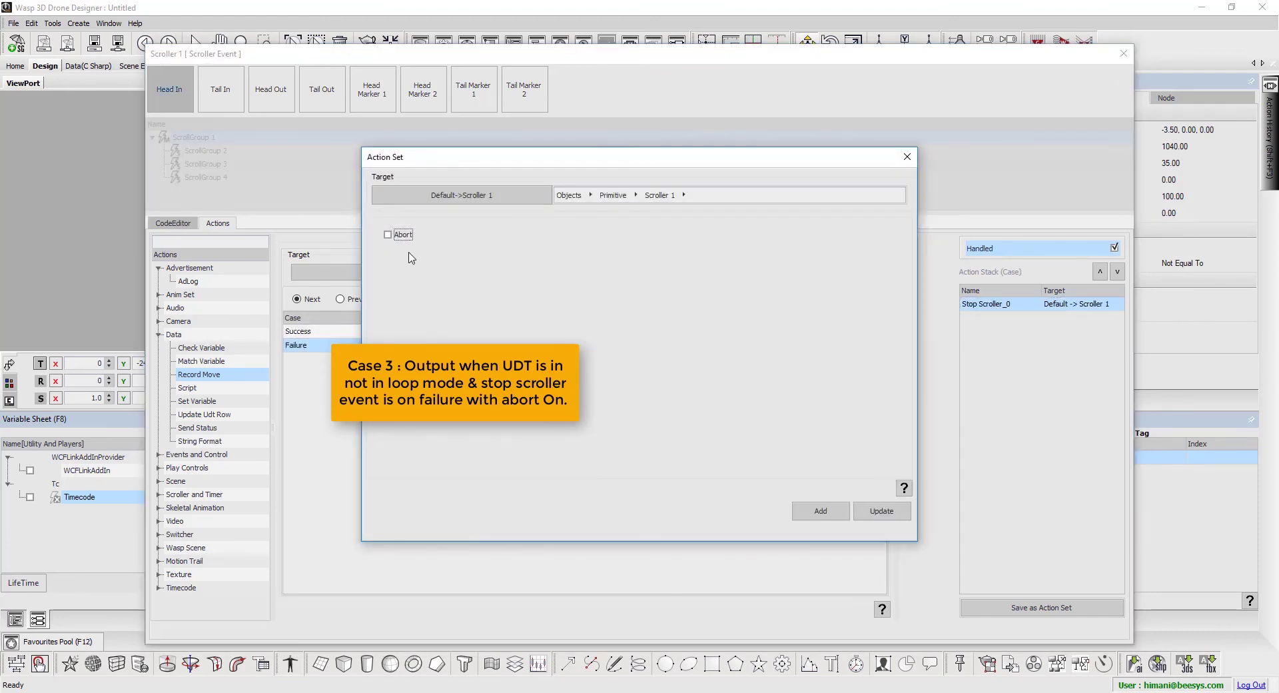
pyautogui.click(902, 513)
pyautogui.click(826, 299)
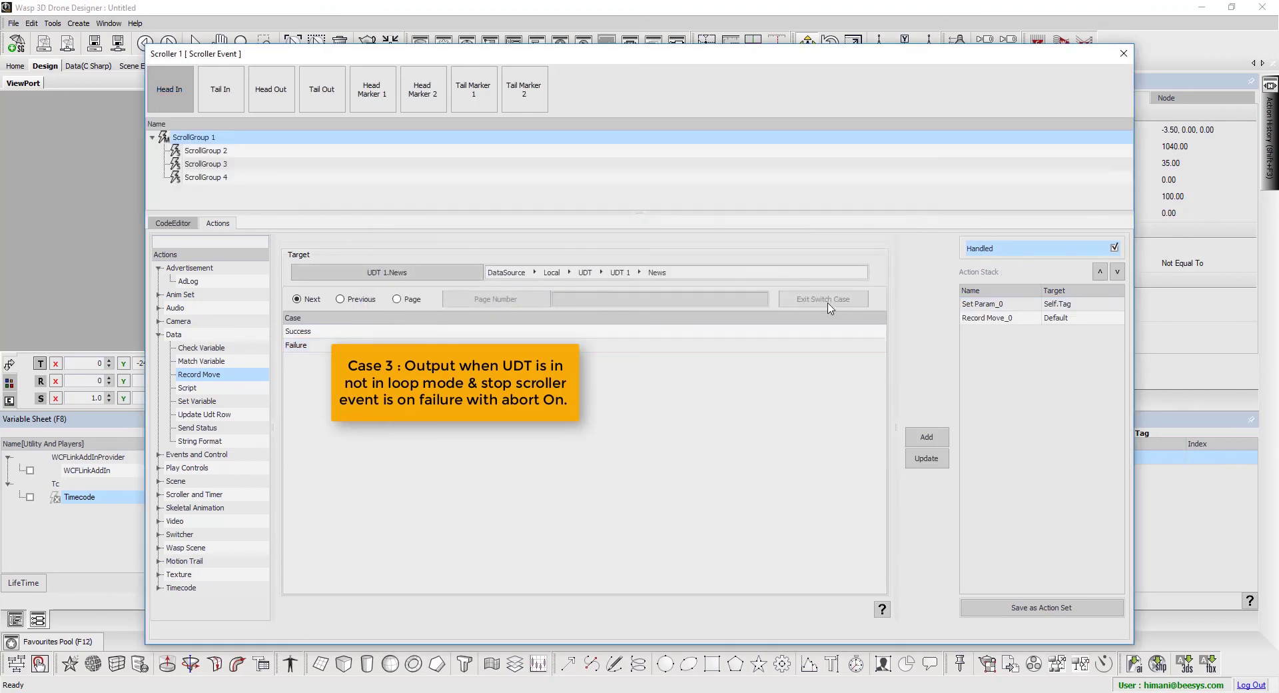
pyautogui.click(1123, 54)
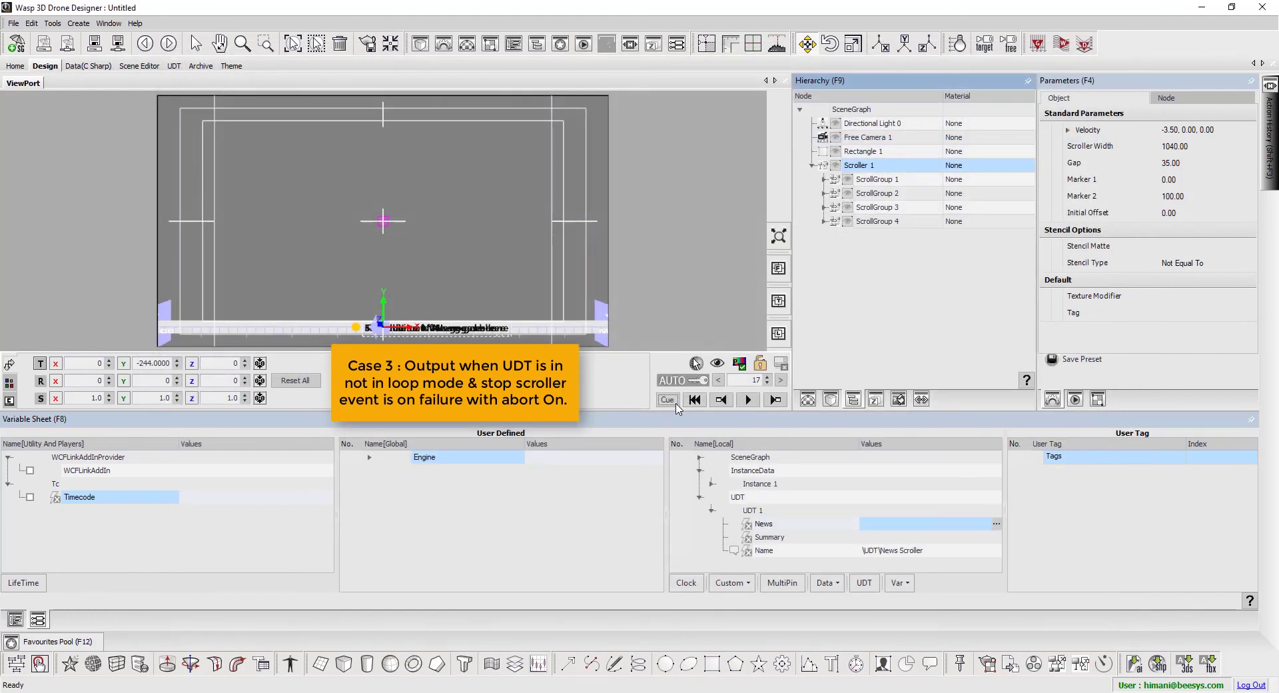
pyautogui.click(749, 399)
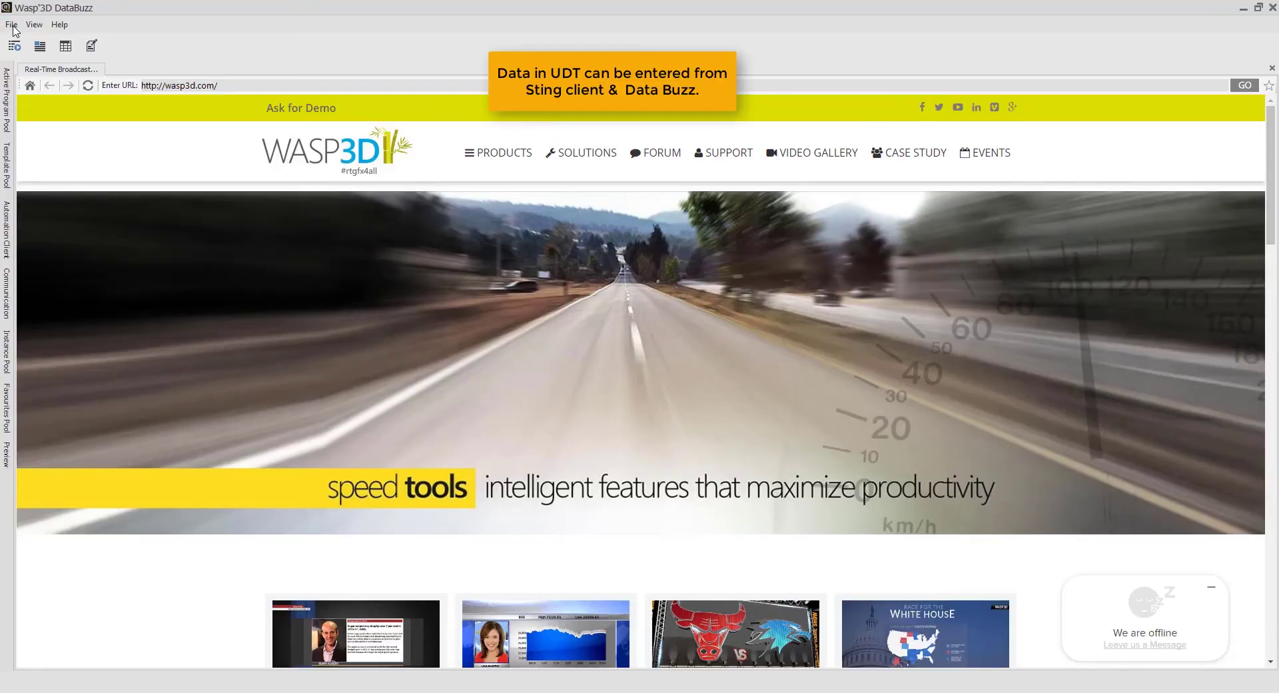
# - Open the News Scroller UDT from the UDT pool, filtering the list by 'ne'
pyautogui.click(11, 25)
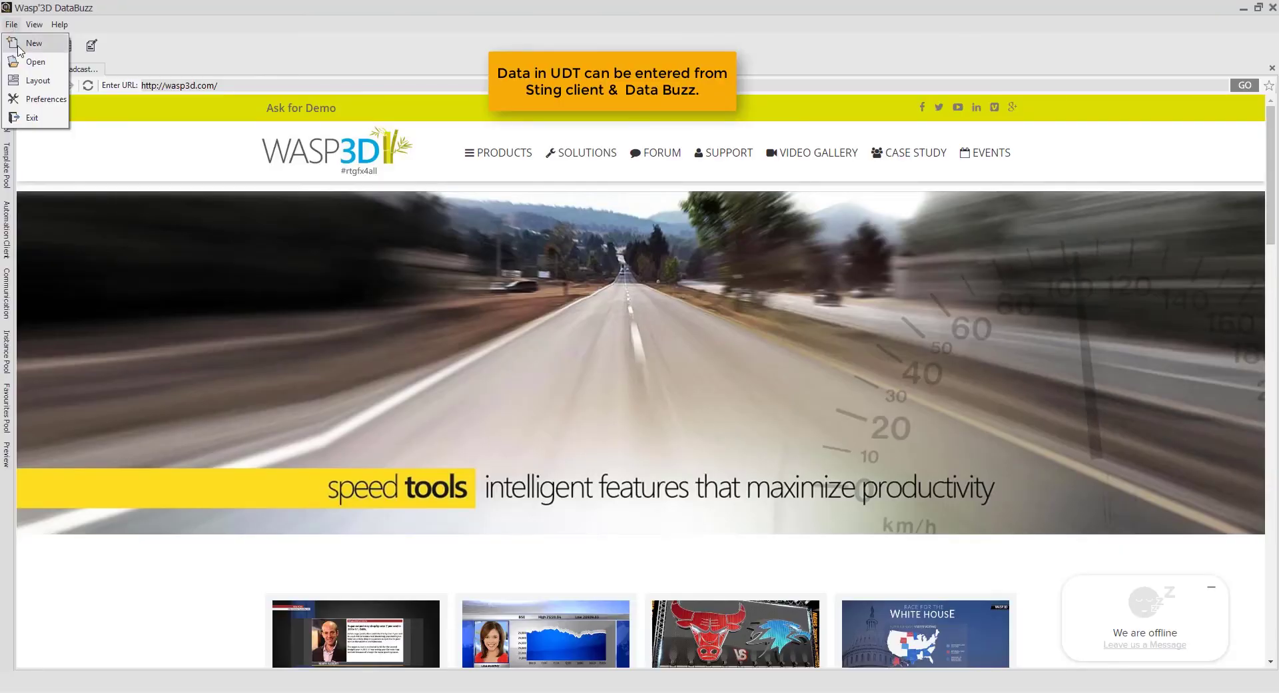
pyautogui.moveTo(36, 61)
pyautogui.click(112, 122)
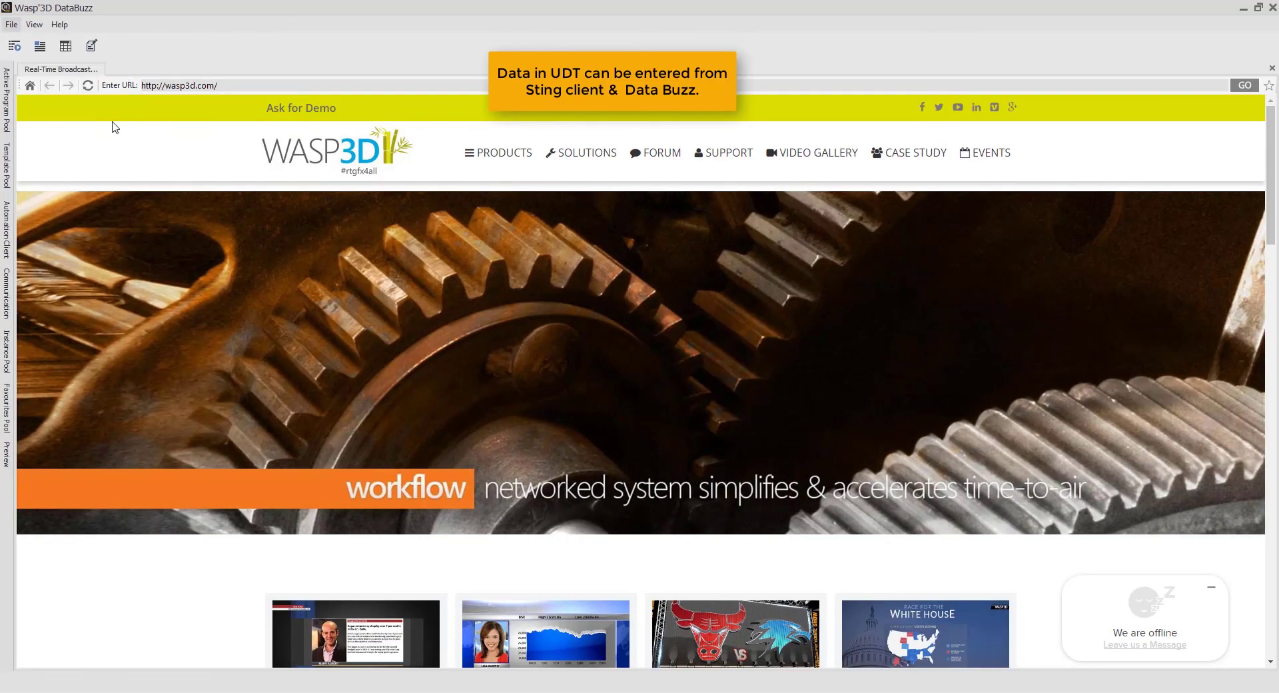
pyautogui.click(563, 201)
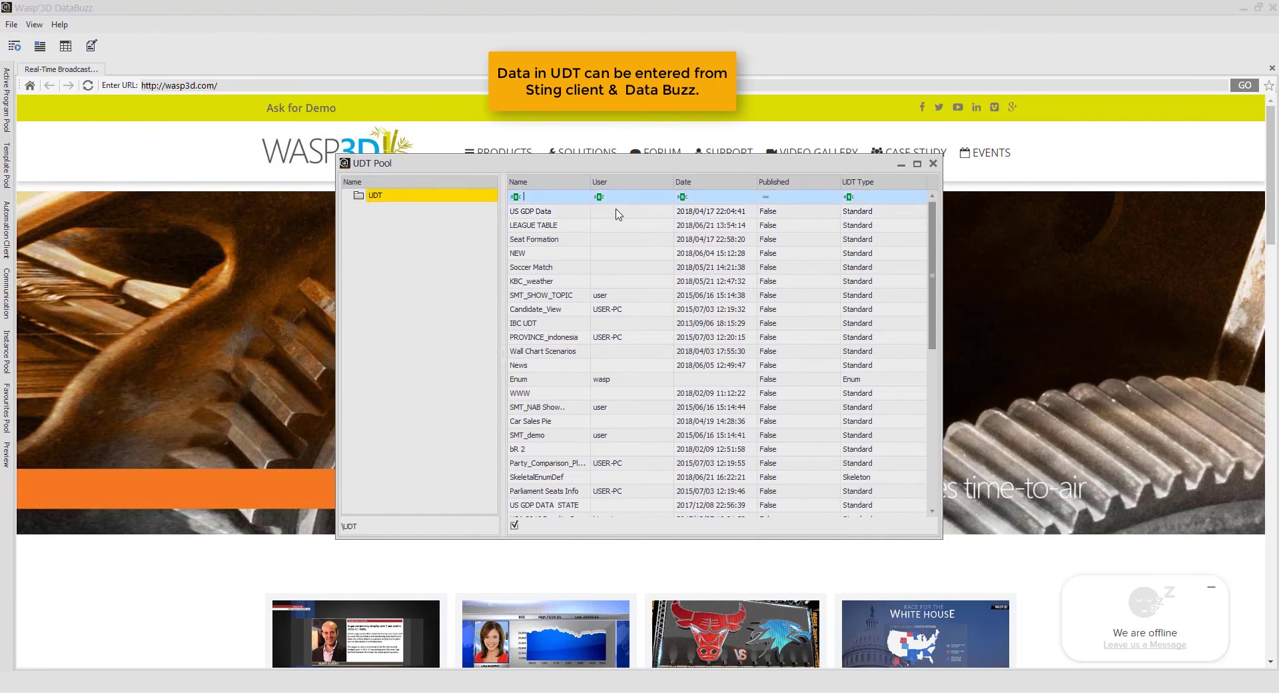
pyautogui.write('ne')
pyautogui.click(562, 281)
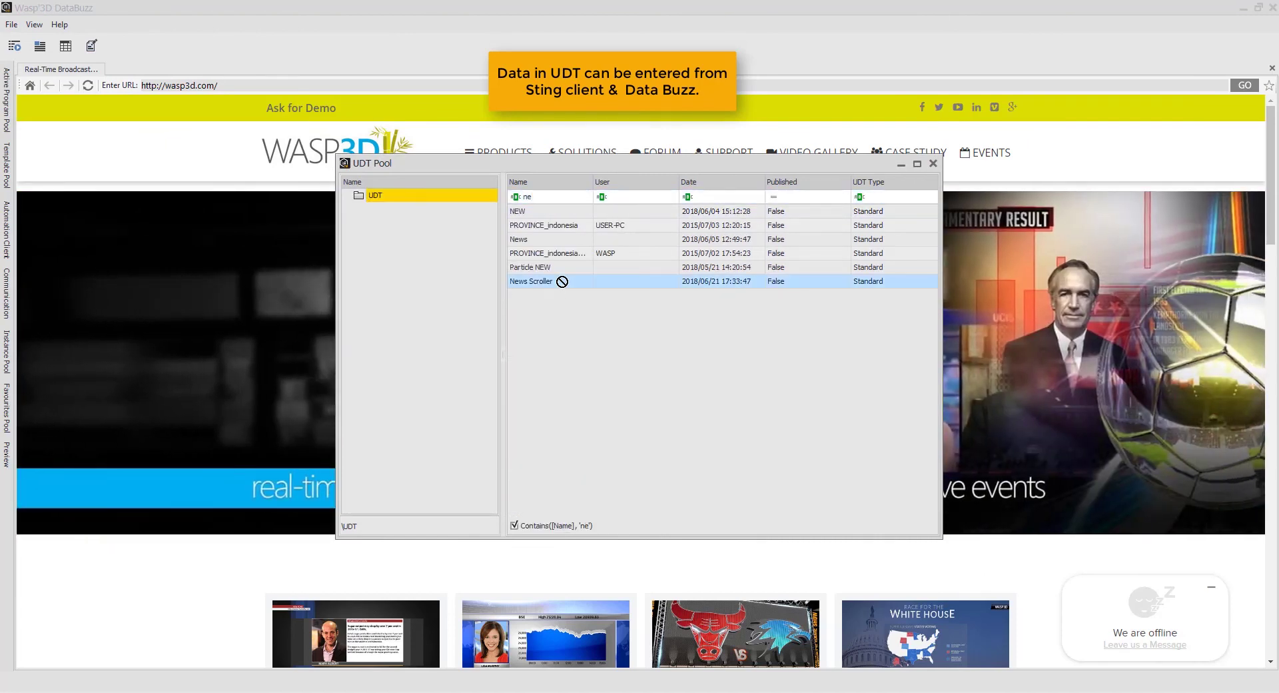
pyautogui.moveTo(561, 281); pyautogui.dragTo(564, 285)
pyautogui.doubleClick(562, 282)
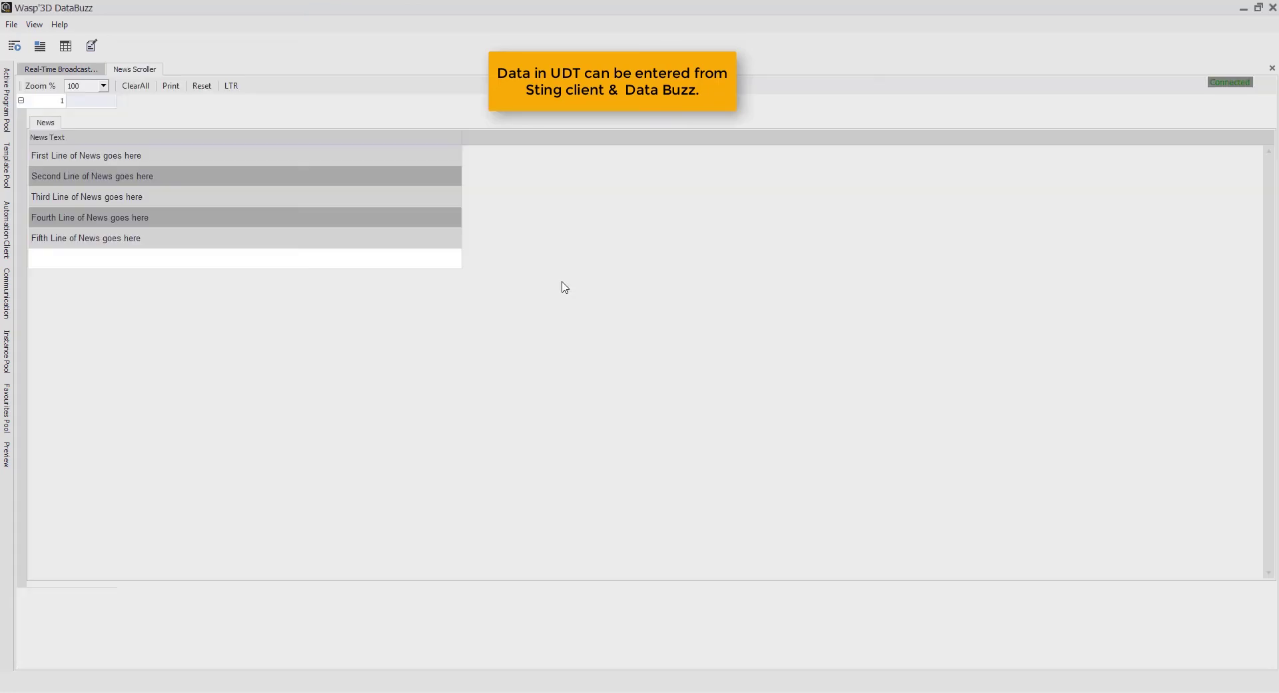
# - Append '_Data Buzz' to the first news line to read 'First Line of News goes here_Data Buzz'
pyautogui.click(223, 163)
pyautogui.write('_Data B')
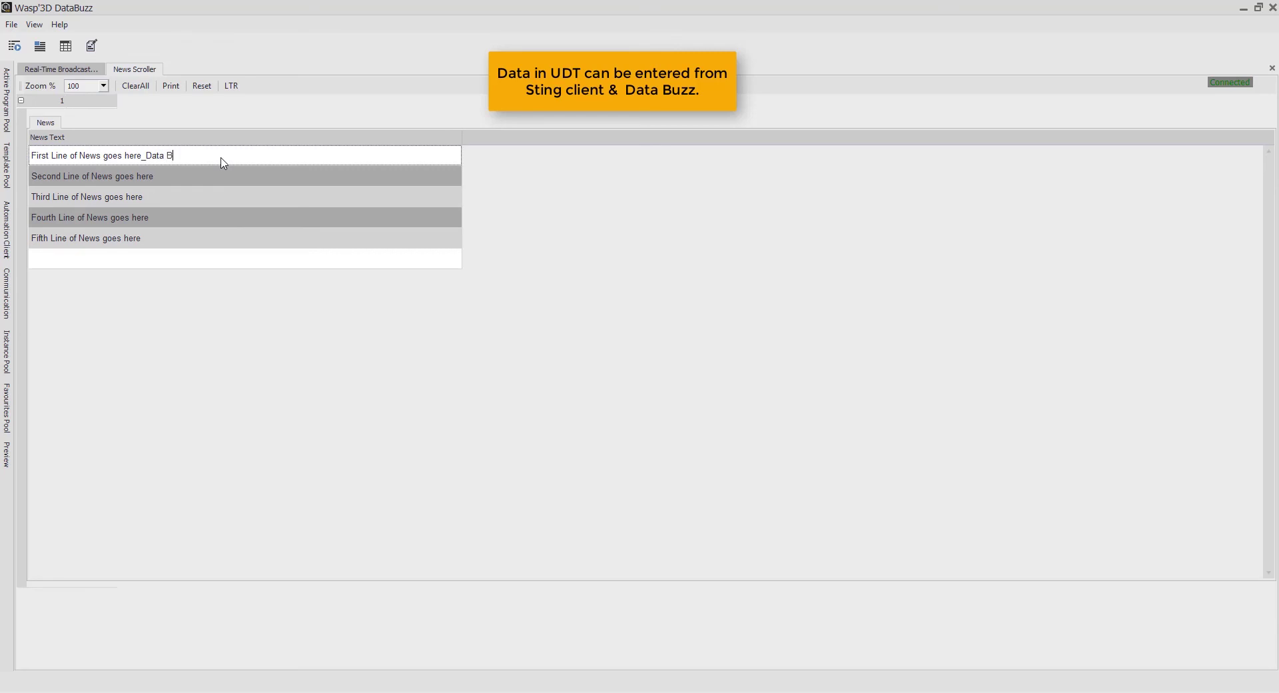
pyautogui.write('uzz')
pyautogui.press('Down')
pyautogui.press('Down')
pyautogui.press('Down')
pyautogui.press('Down')
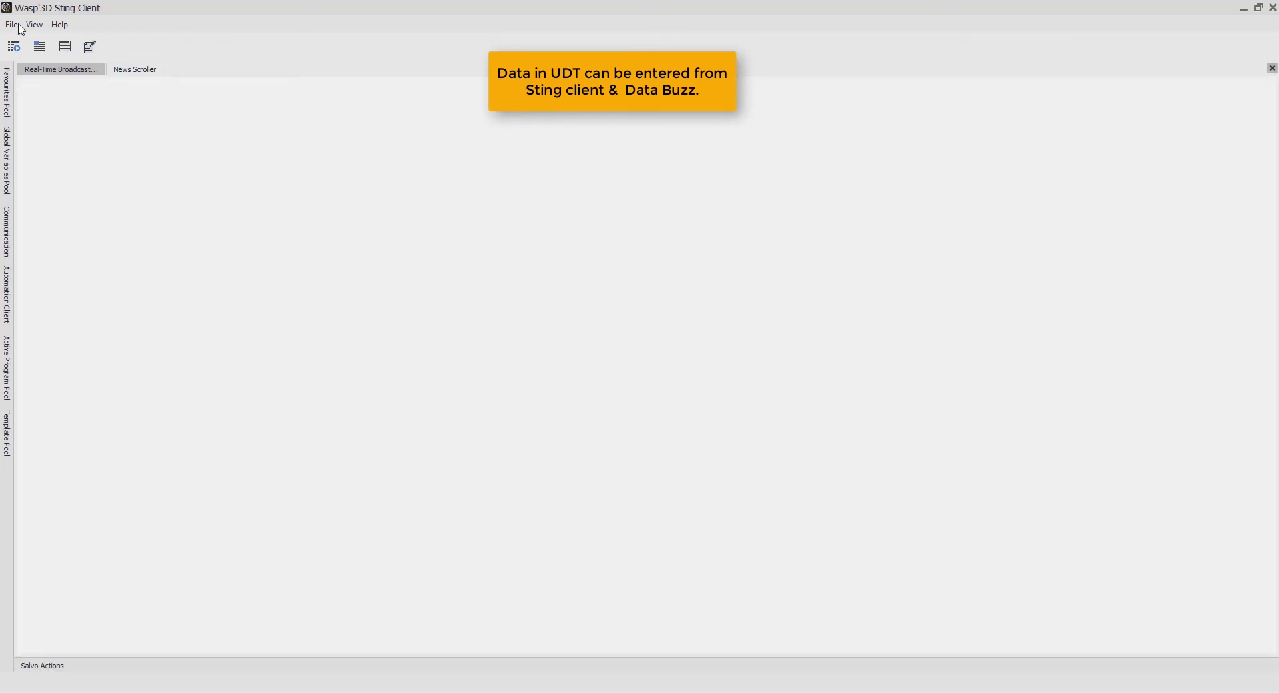
# - Open the News Scroller UDT from the UDT Pool and begin editing its second news line
pyautogui.click(12, 24)
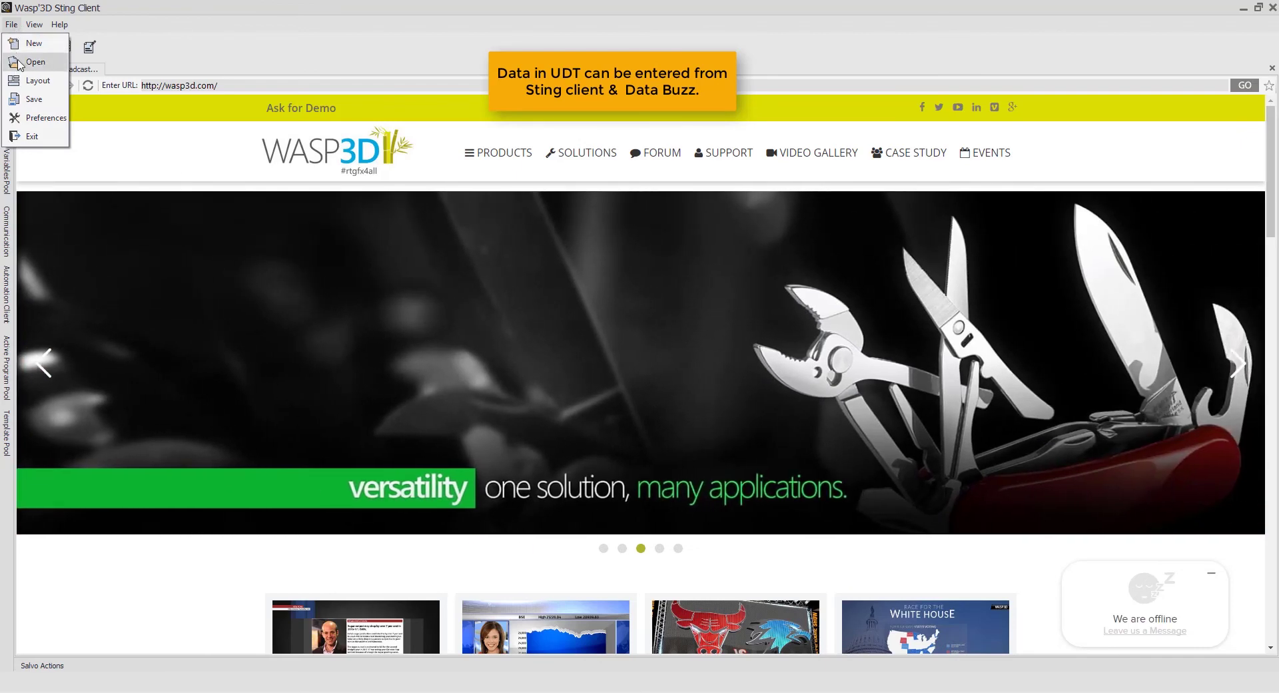
pyautogui.moveTo(36, 61)
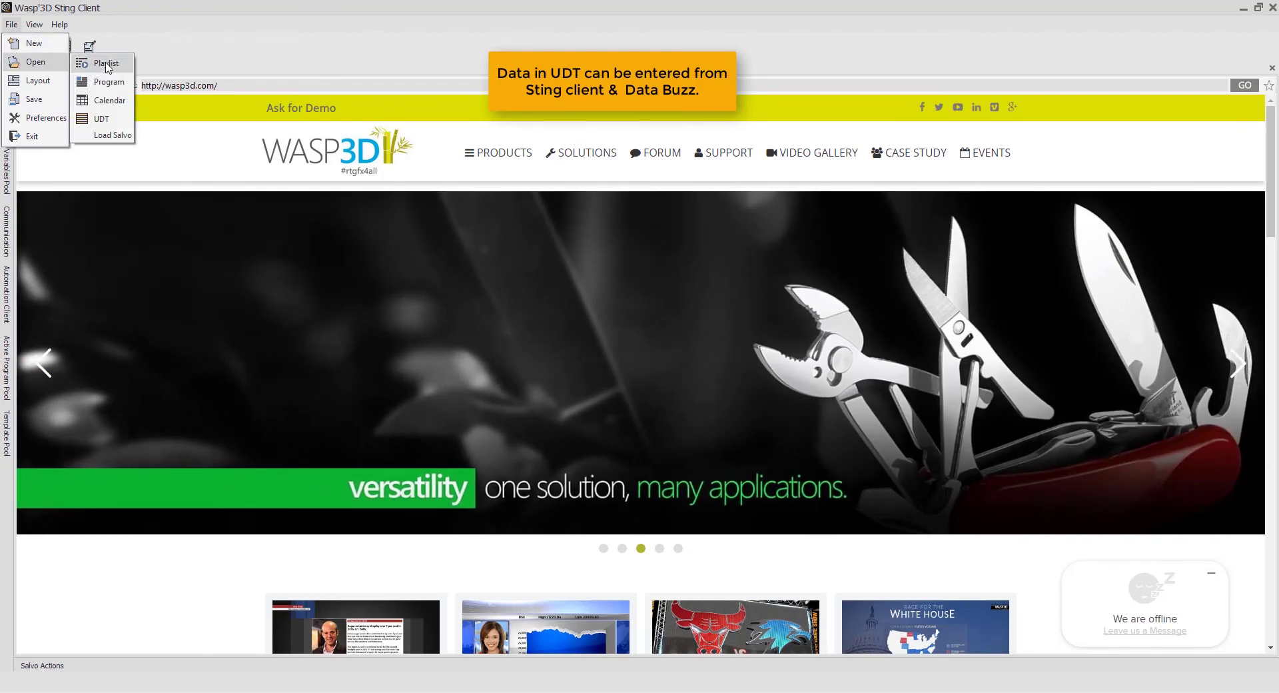
pyautogui.click(100, 119)
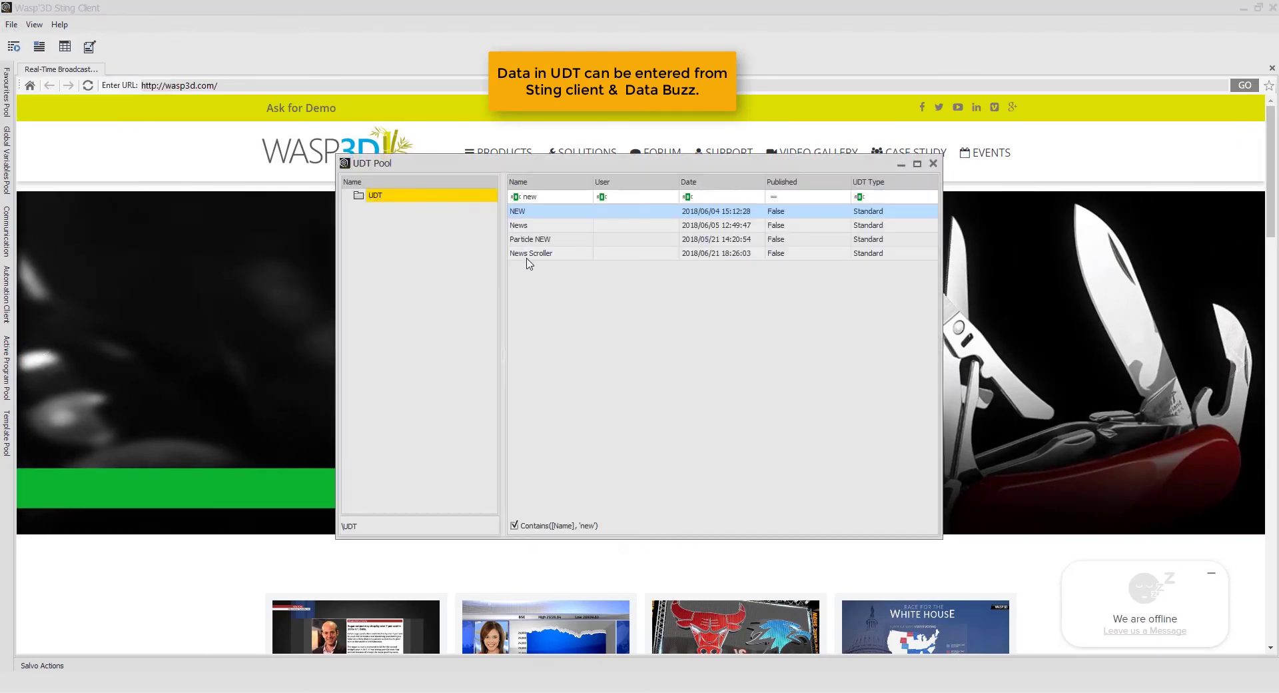
pyautogui.doubleClick(526, 257)
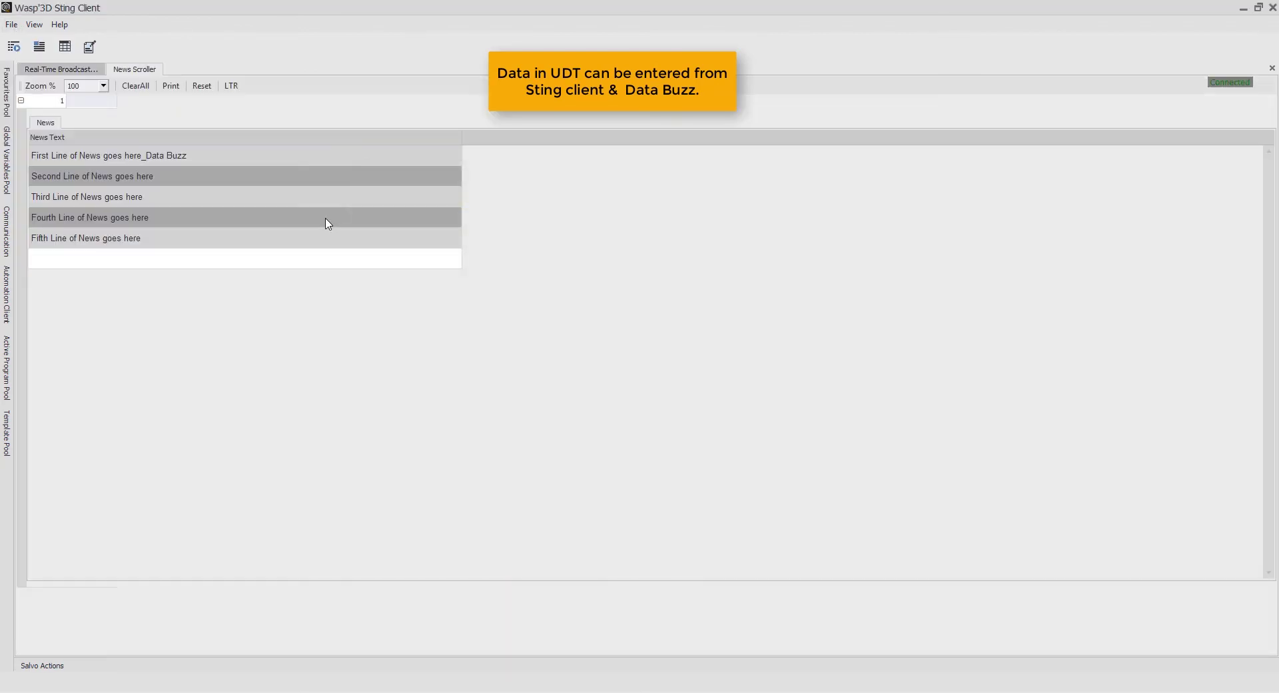
pyautogui.click(197, 178)
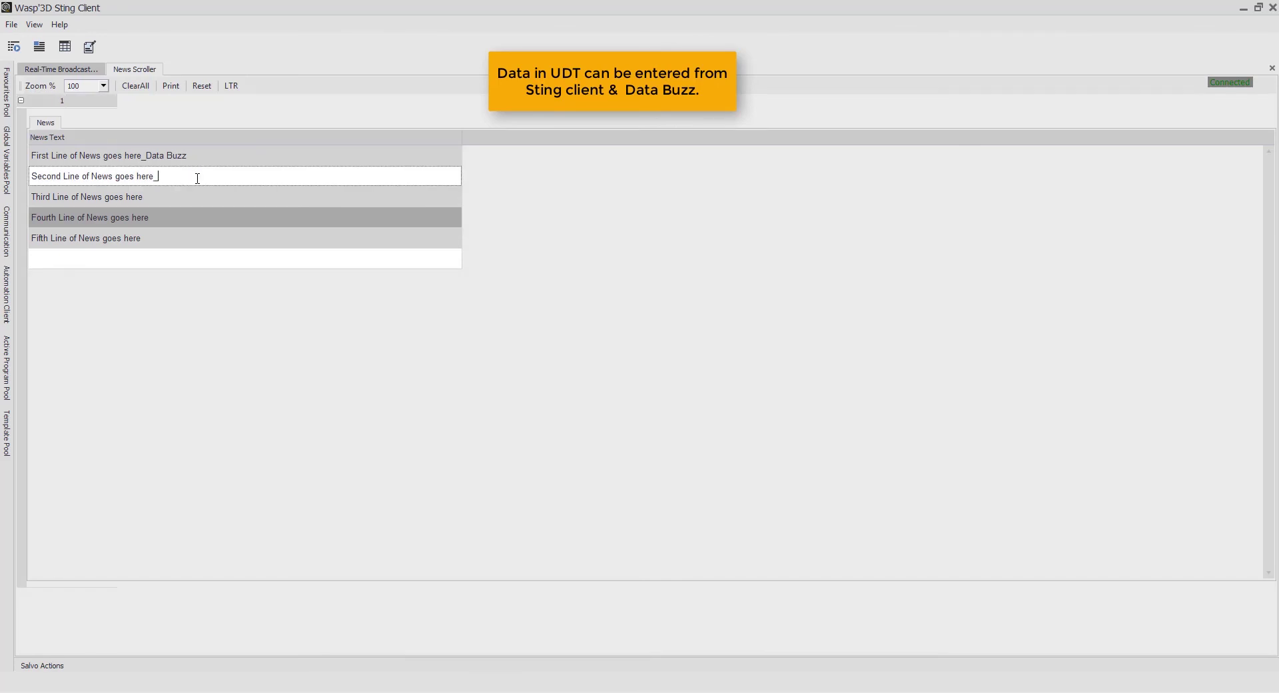